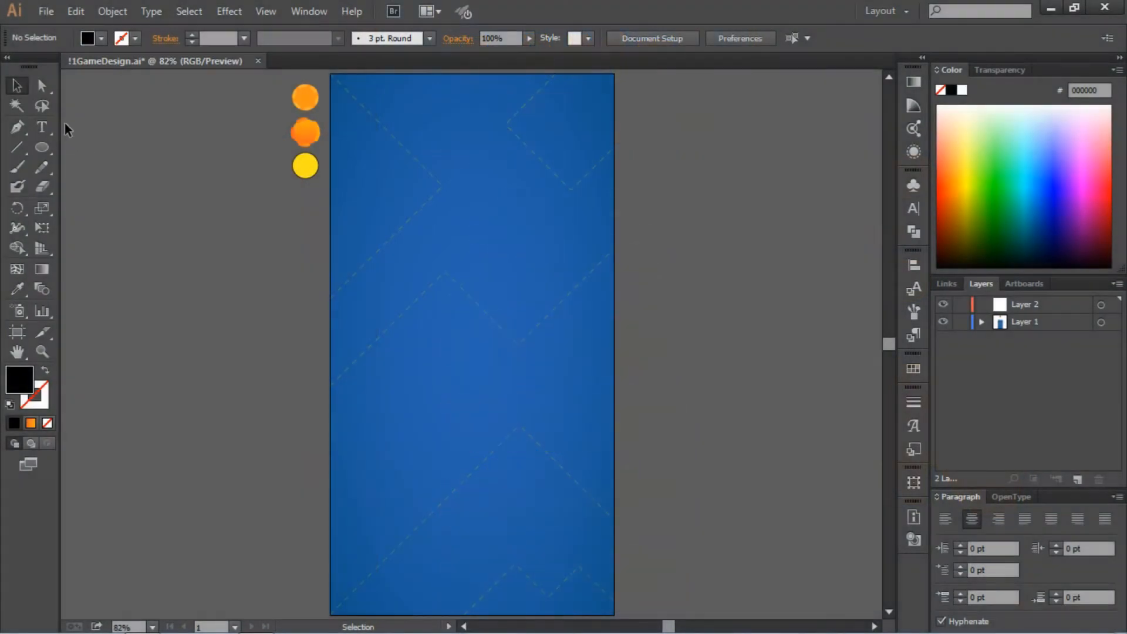
Add the centred point text GAME DESIGN on the artboard, with DESIGN on a second line.
click(41, 127)
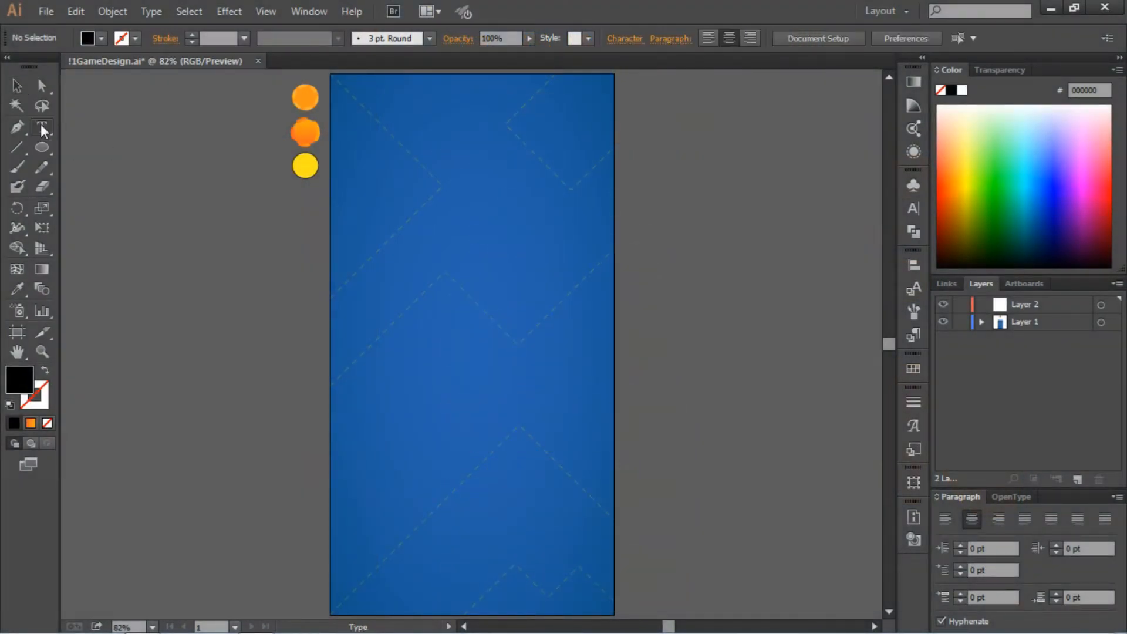
click(605, 293)
text(GAME)
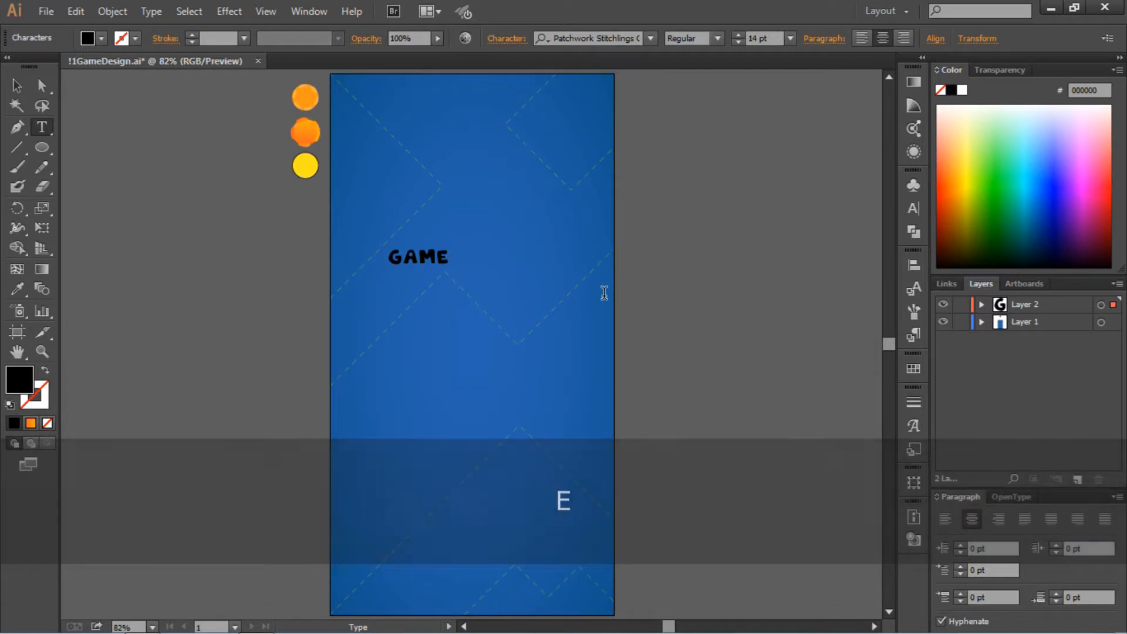
text(DE)
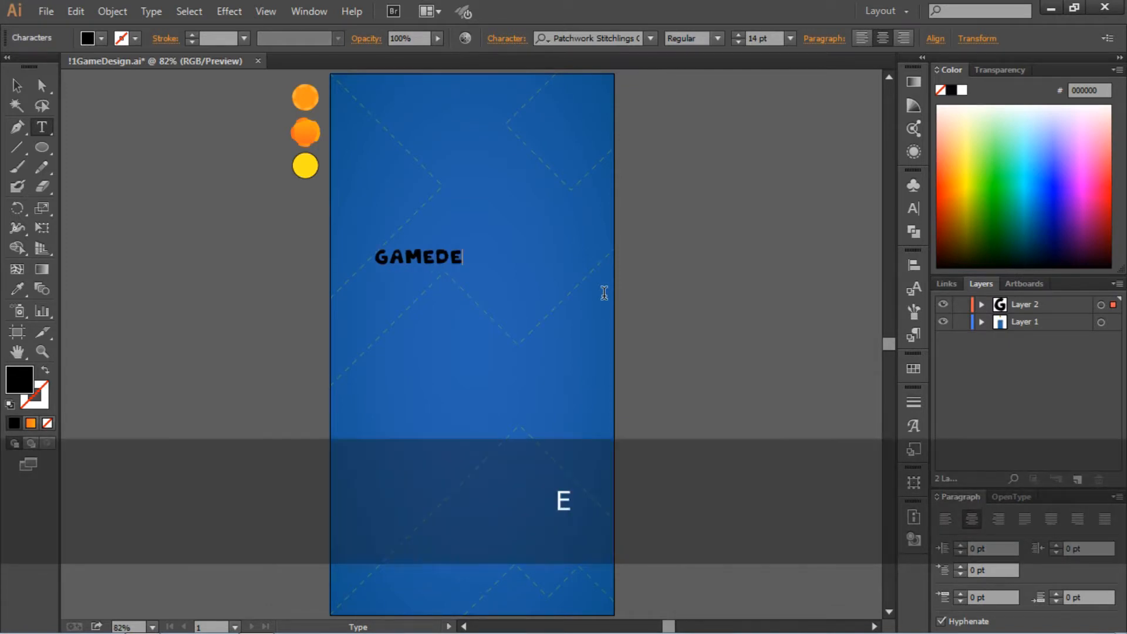
text(SIGN)
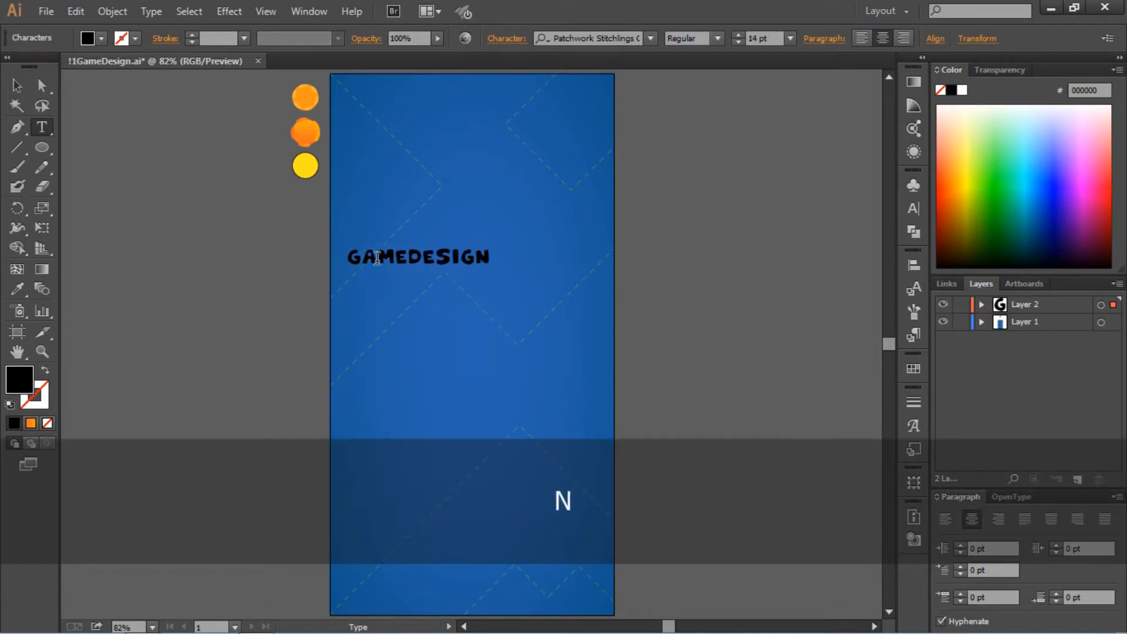
click(408, 256)
key(Return)
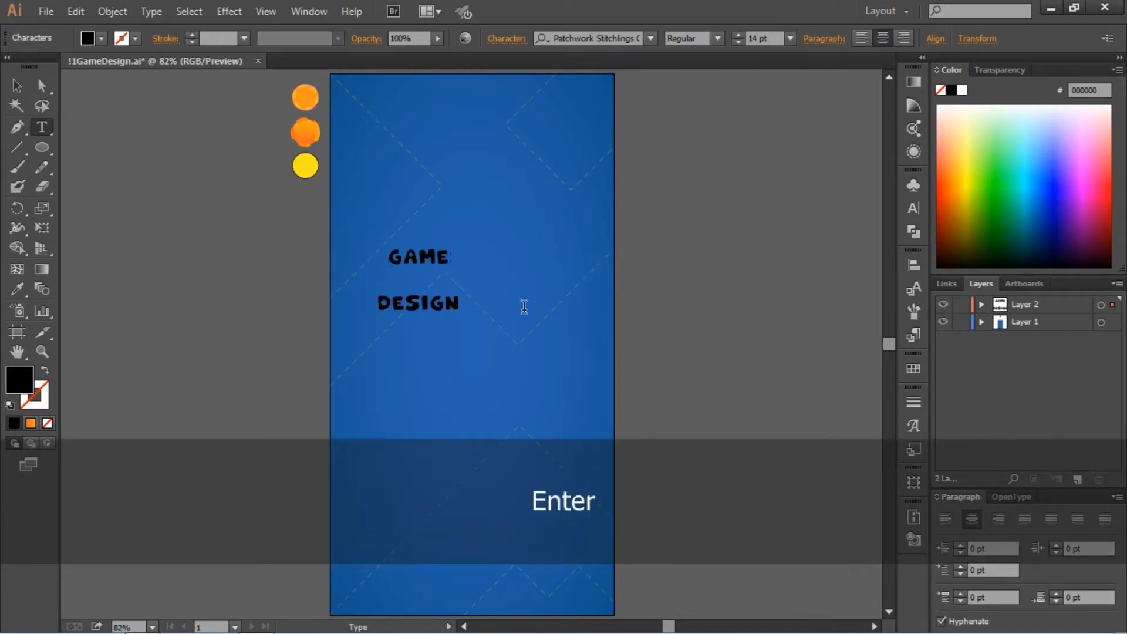
Set the font size of both GAME DESIGN text lines to 36 pt.
drag(470, 306, 382, 253)
click(790, 39)
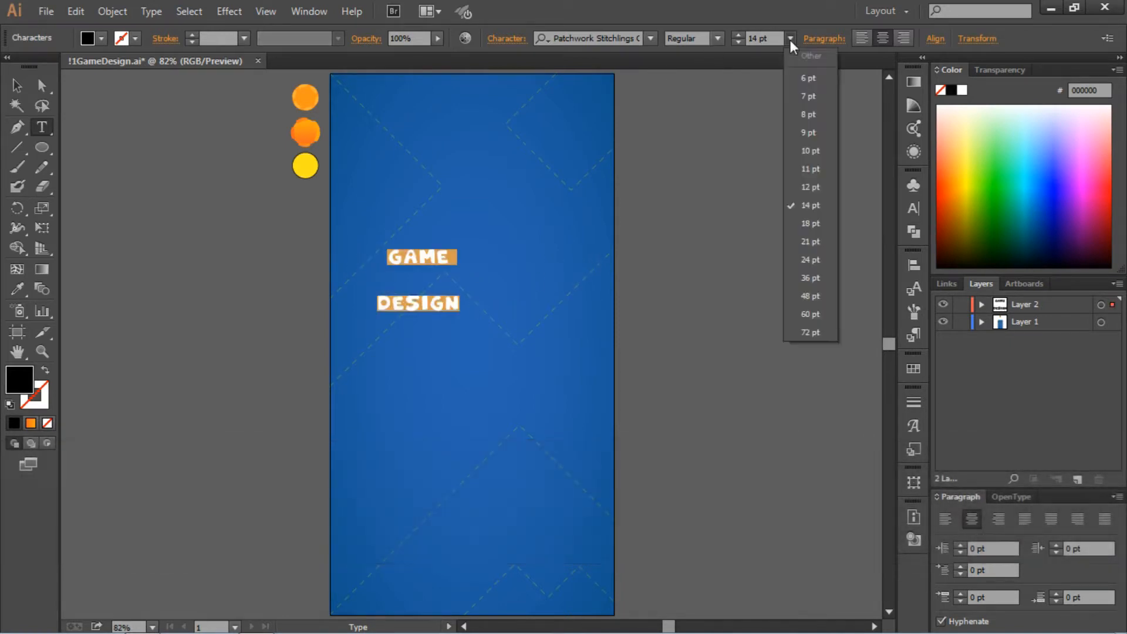
click(827, 330)
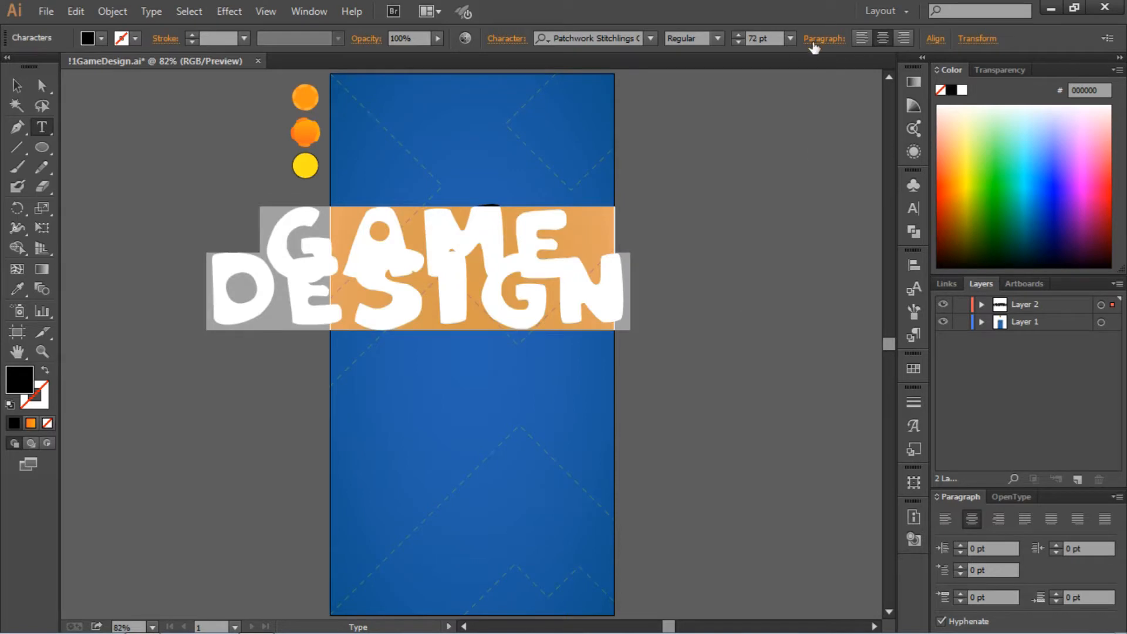
click(790, 38)
click(821, 297)
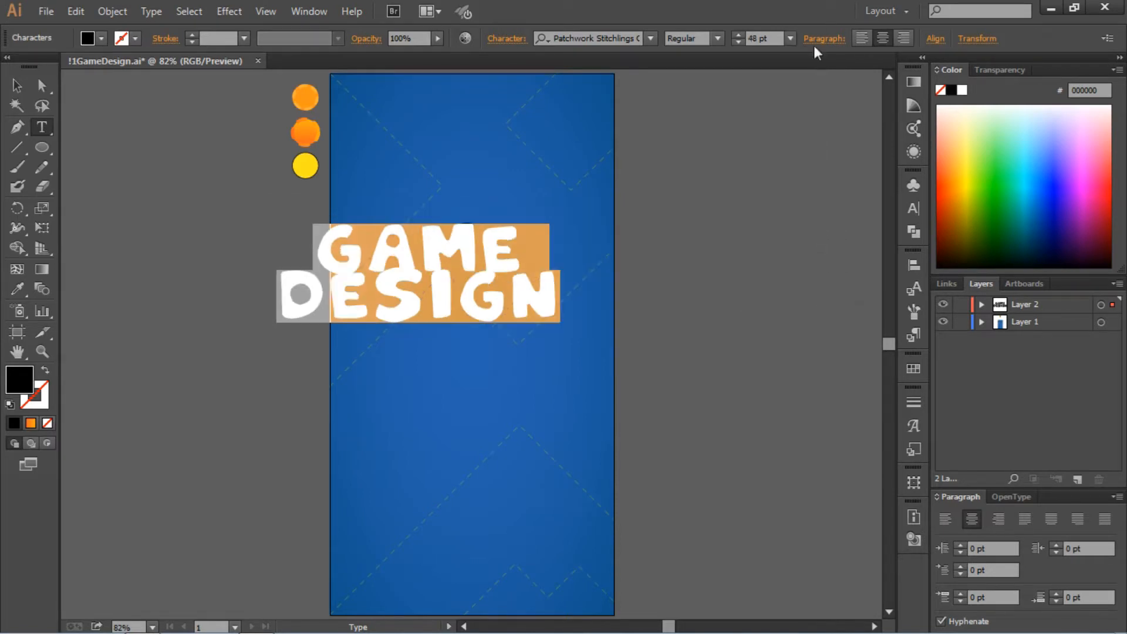
click(787, 44)
click(811, 276)
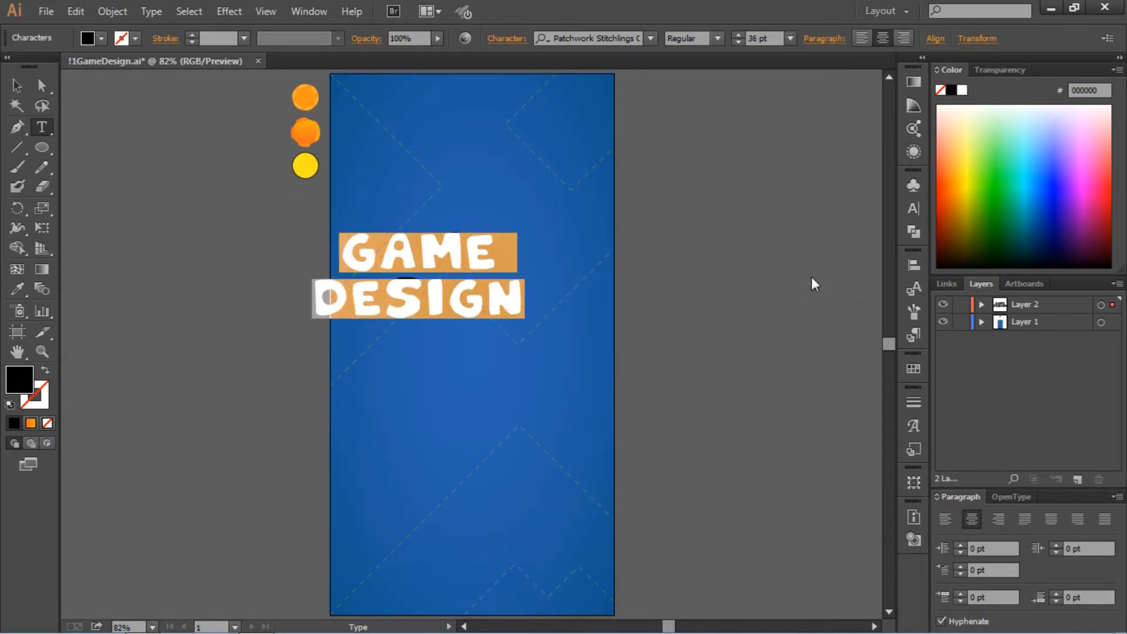
Move the GAME DESIGN text to the upper middle of the artboard and fill it with white.
click(17, 86)
click(501, 226)
drag(461, 237, 501, 167)
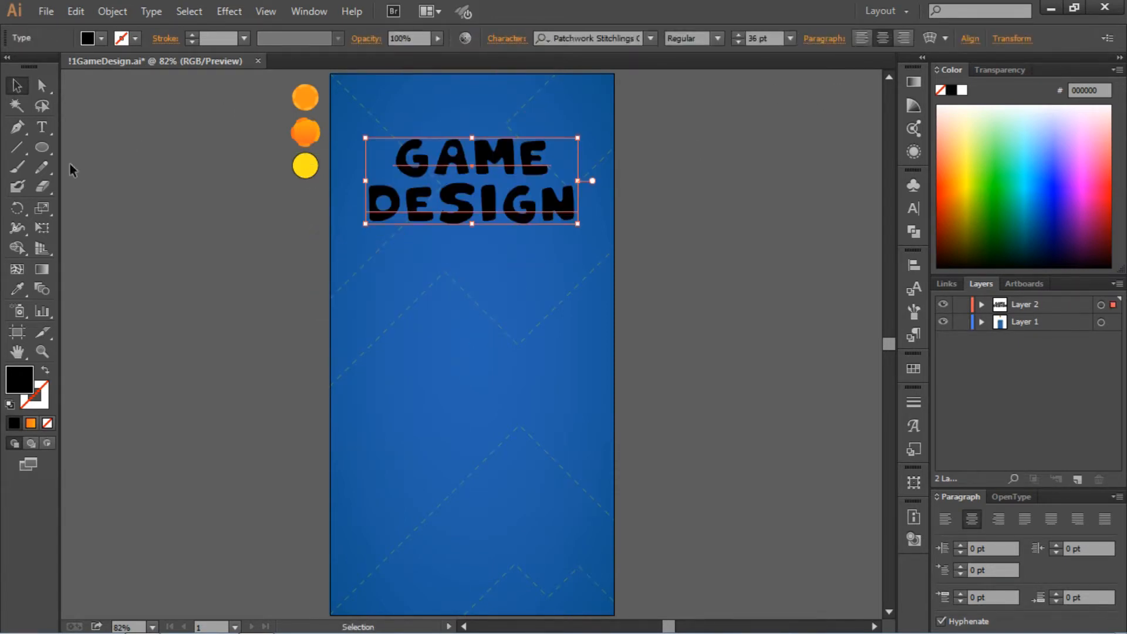
click(101, 38)
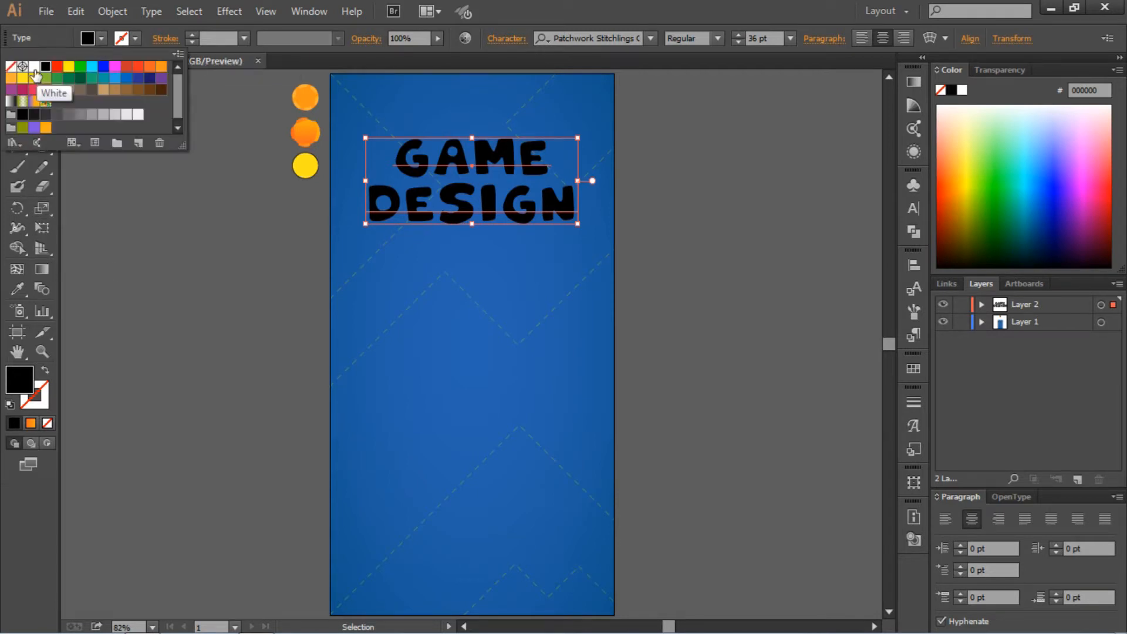
click(34, 66)
click(738, 283)
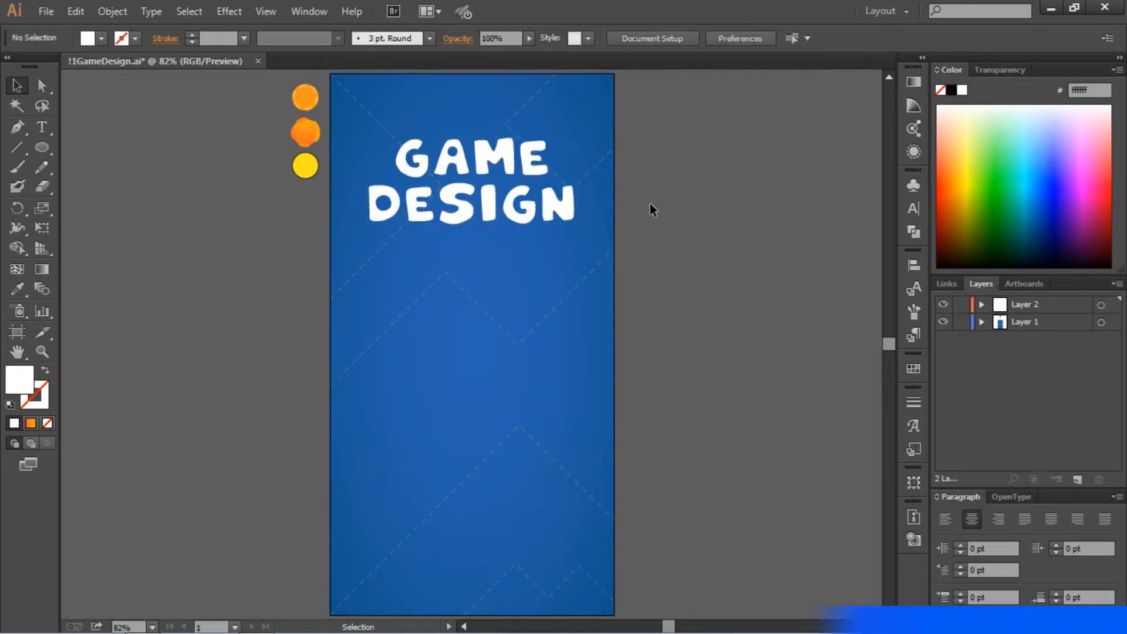
Warp the GAME DESIGN text with a horizontal Arc envelope at 12% bend.
click(555, 193)
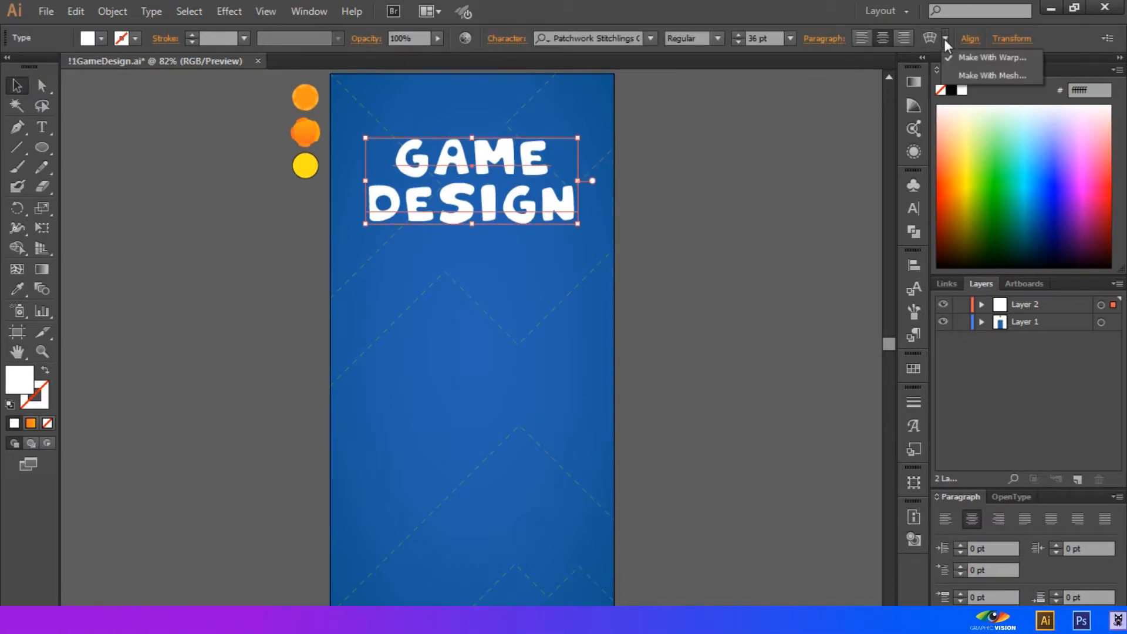
click(930, 39)
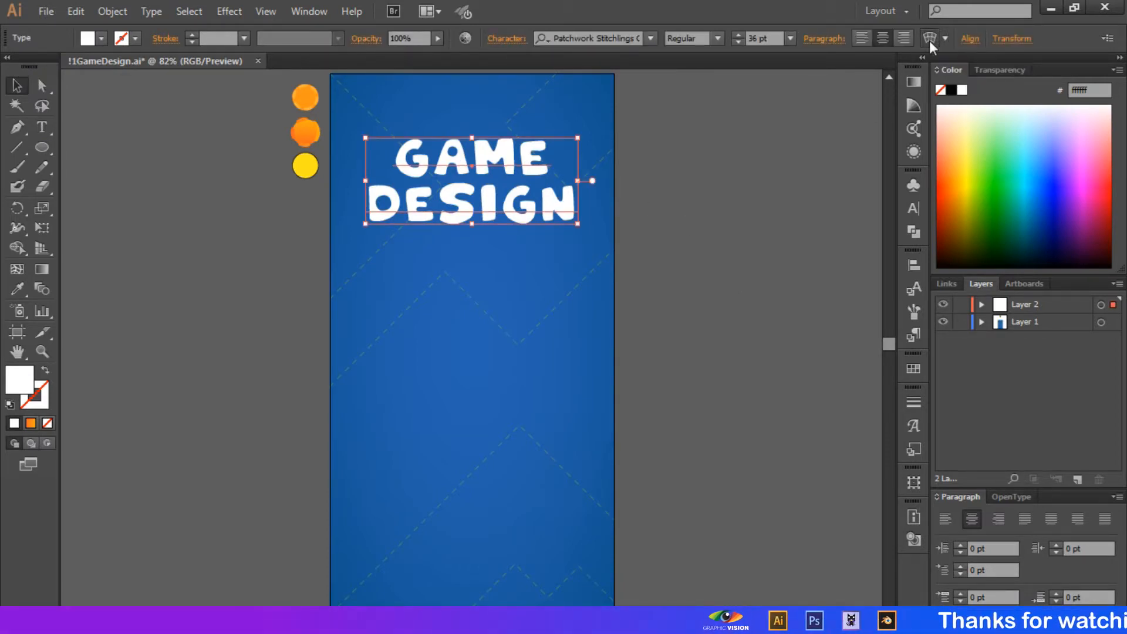
drag(977, 148, 975, 149)
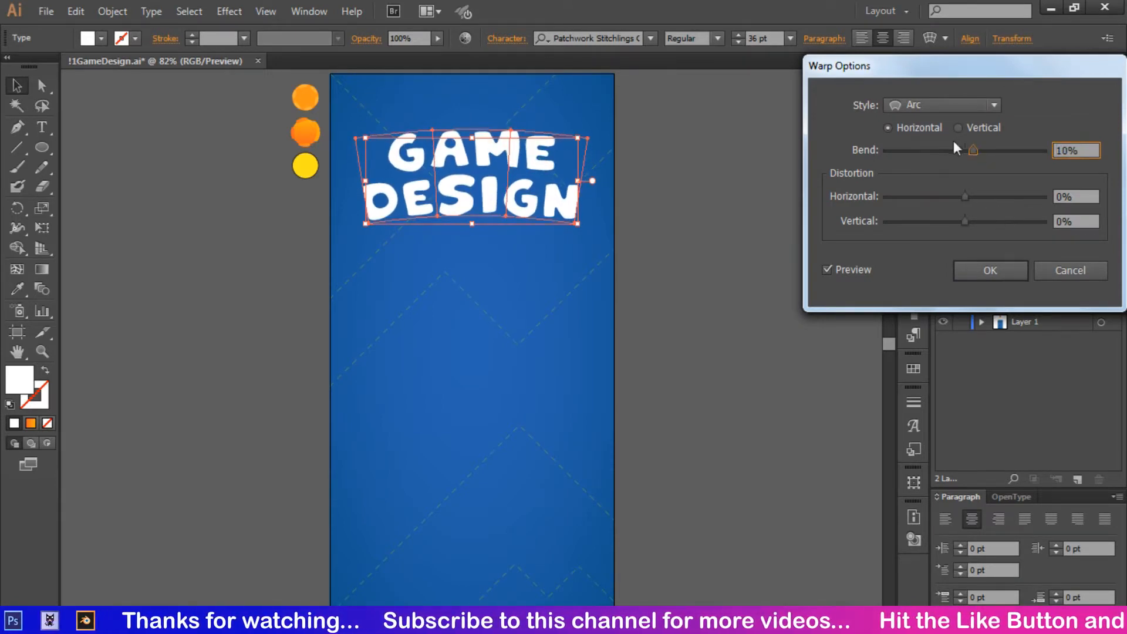
drag(970, 153, 974, 153)
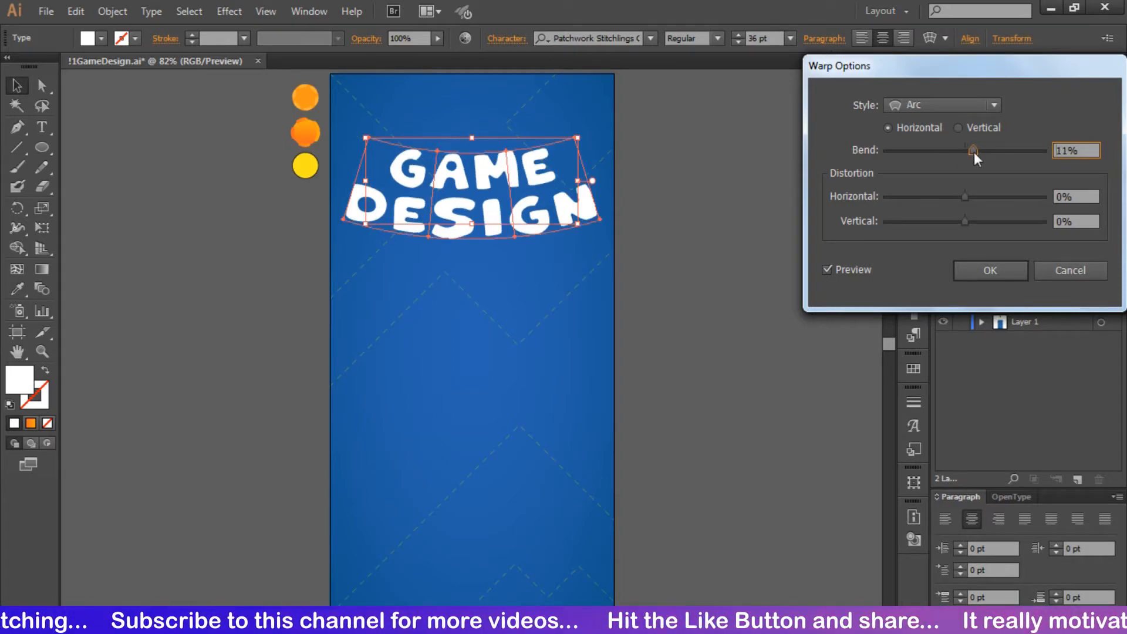
key(Down)
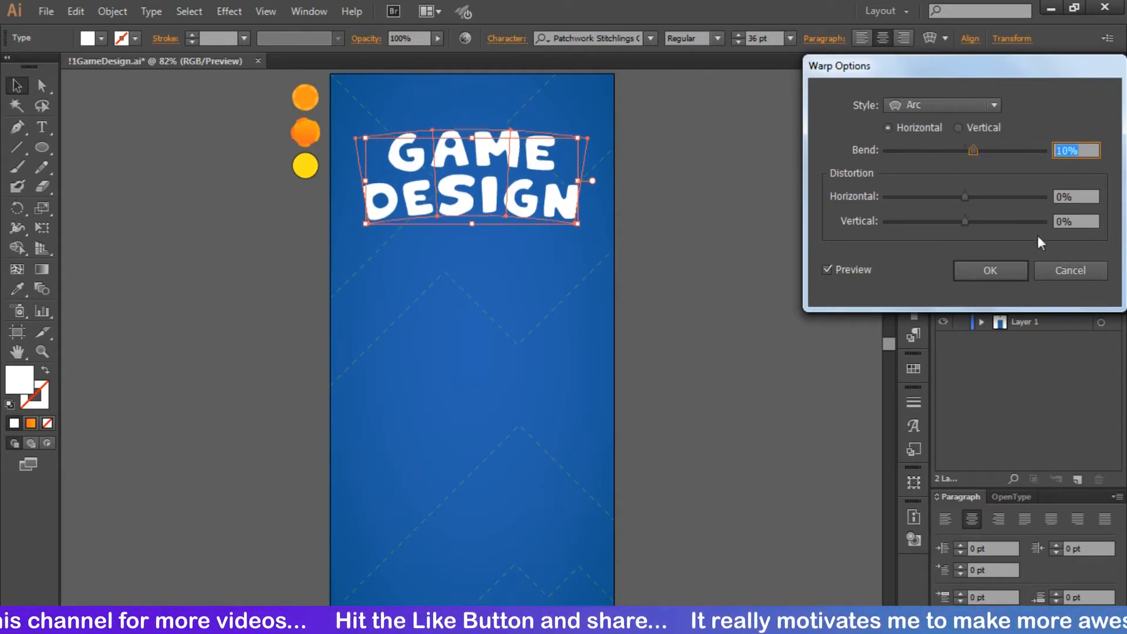
key(Up)
key(Up)
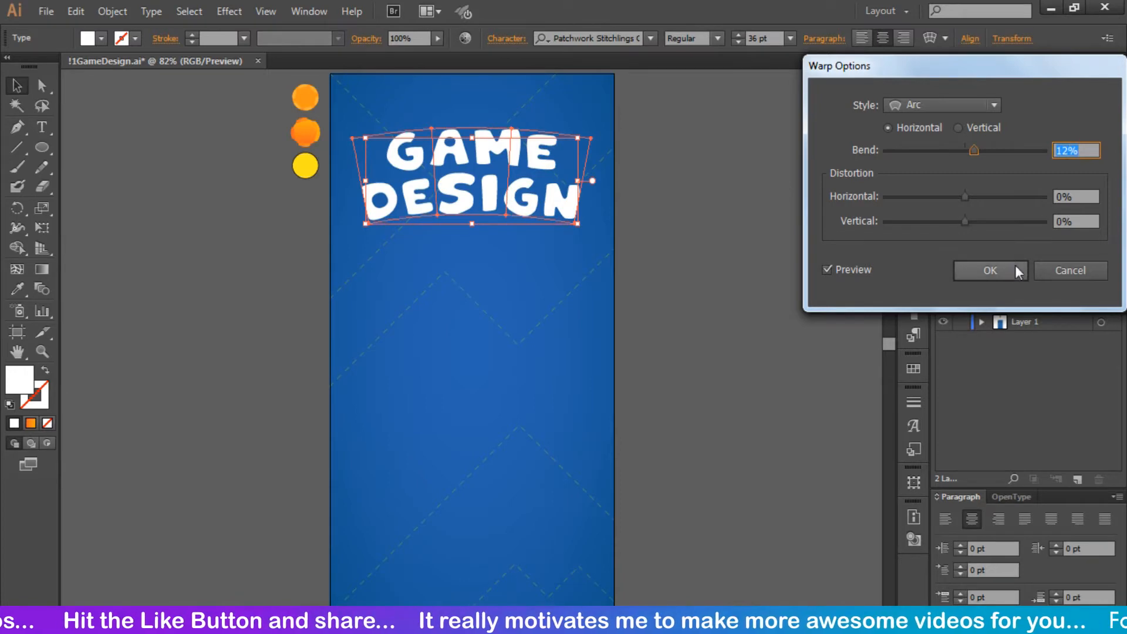
click(1018, 271)
click(705, 270)
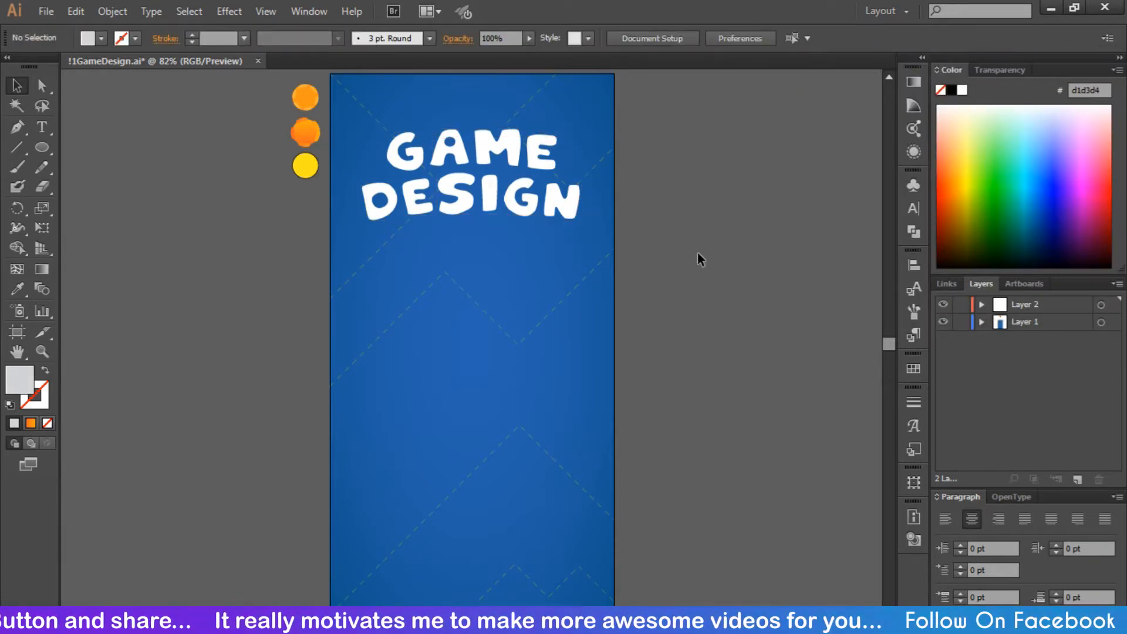
Expand the warped GAME DESIGN title into editable shapes.
click(531, 209)
click(118, 18)
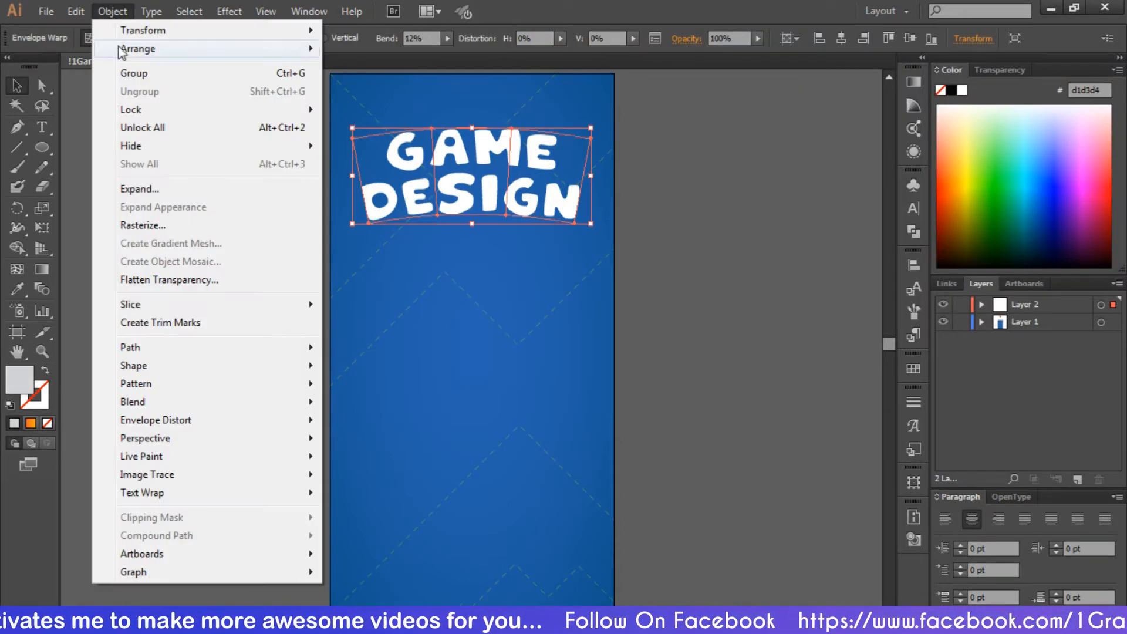
click(153, 185)
click(744, 352)
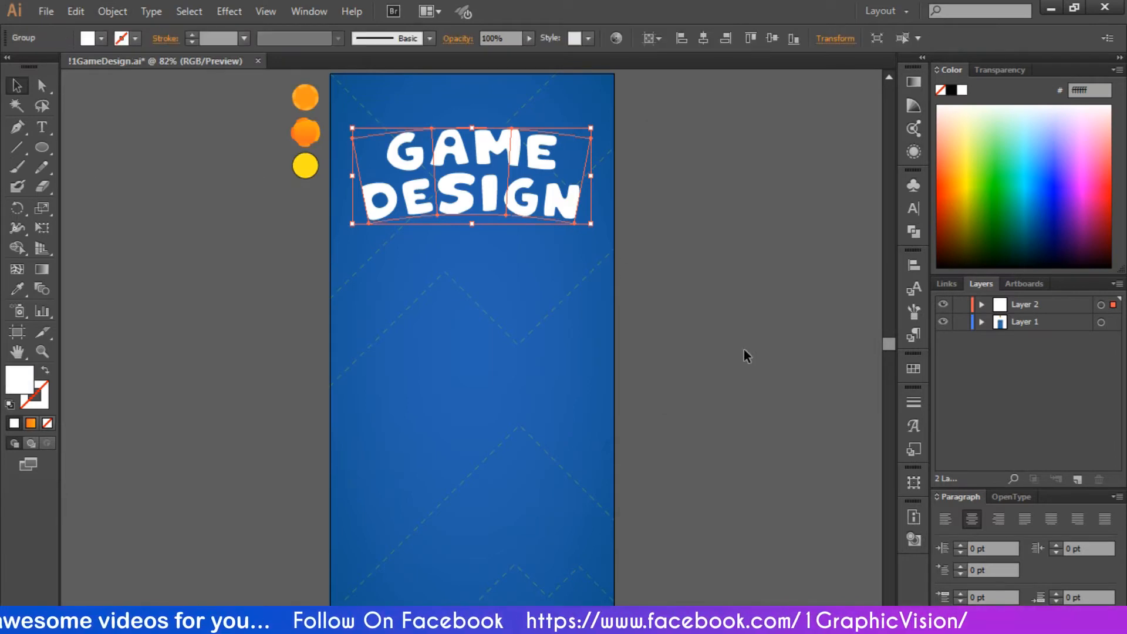
click(723, 349)
Copy the fill and stroke of the uppermost orange sample circle onto the expanded title with the Eyedropper.
click(454, 203)
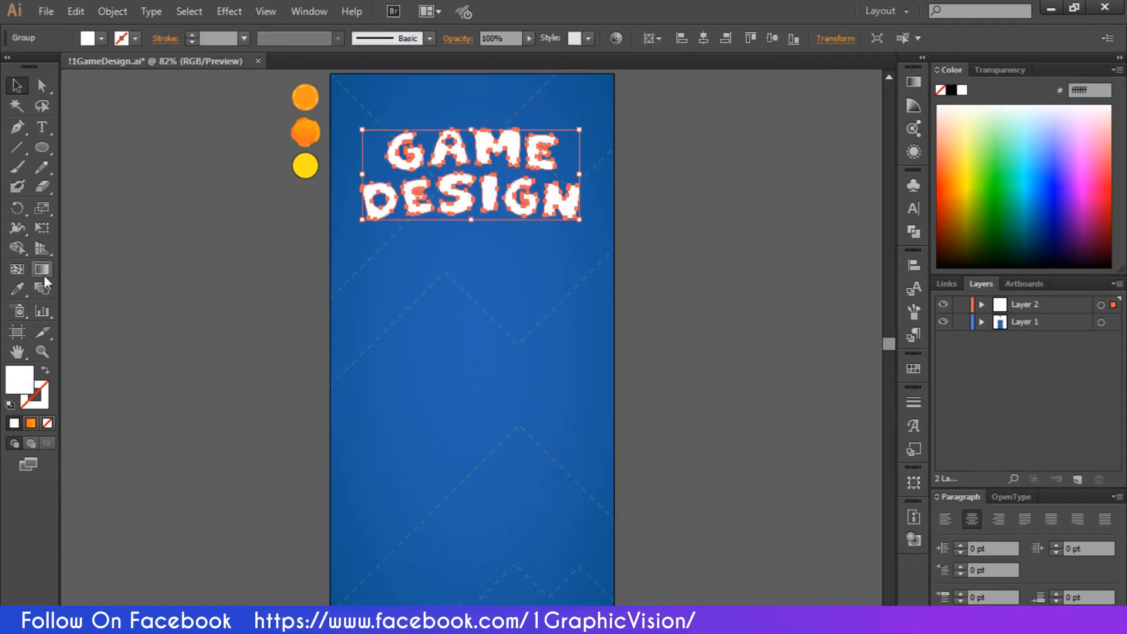
click(18, 288)
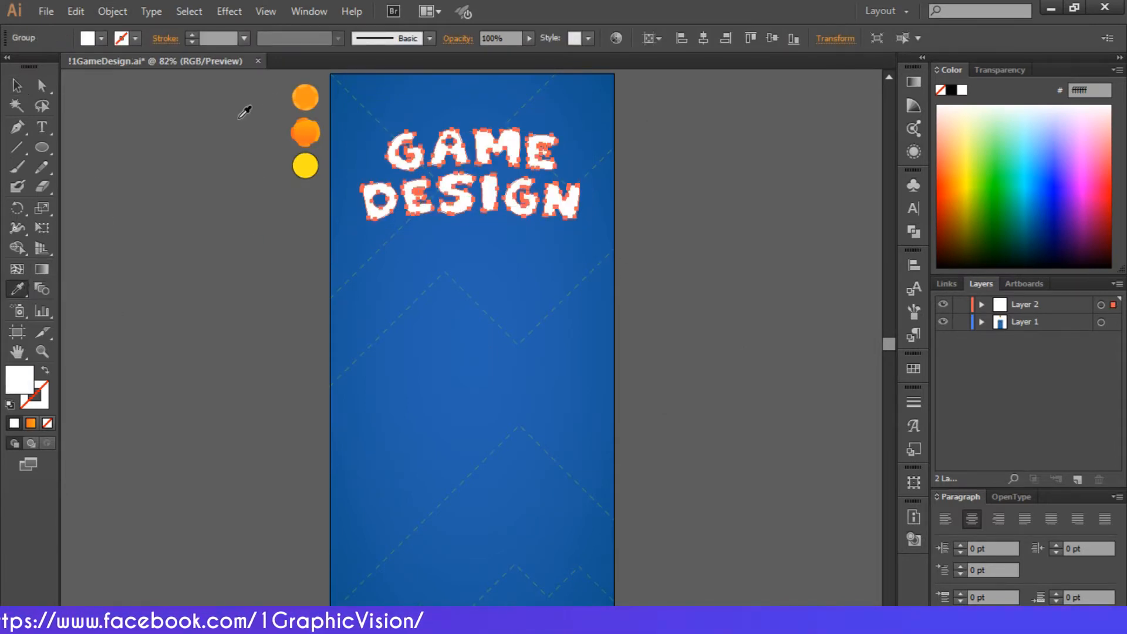
click(304, 96)
click(17, 86)
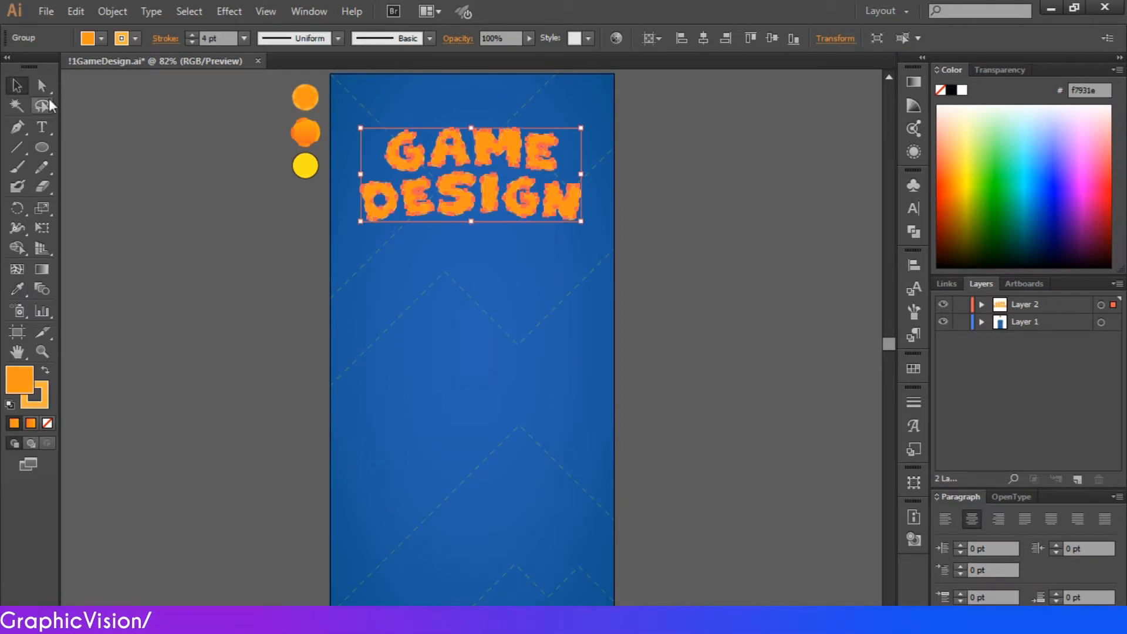
click(615, 298)
Fill the title letters with the orange linear gradient at a 0° angle.
click(542, 192)
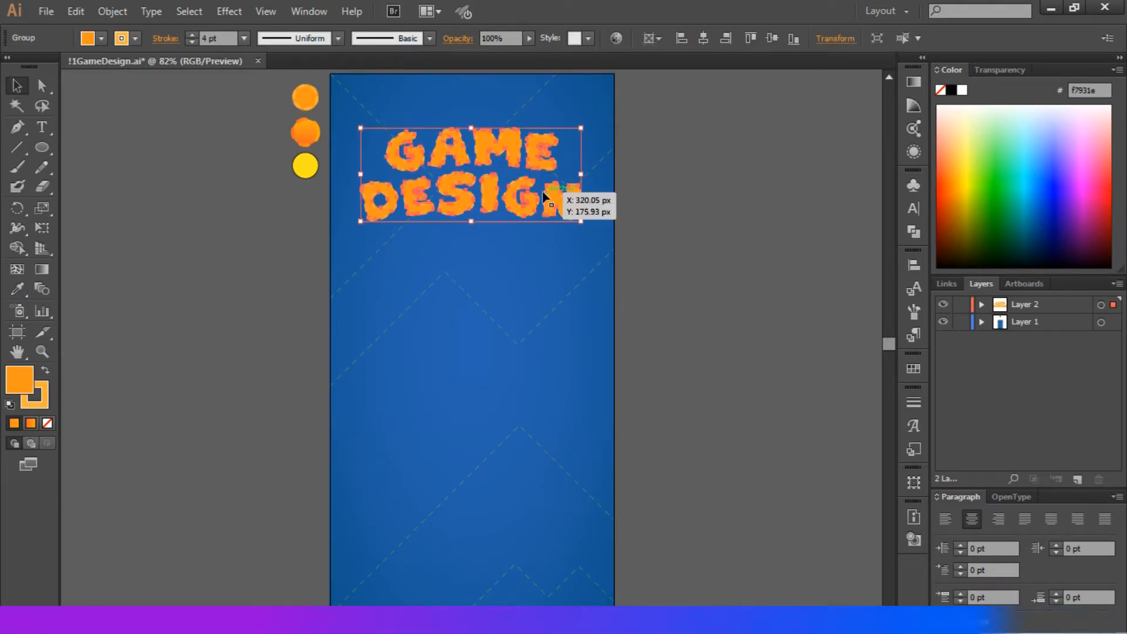
click(912, 82)
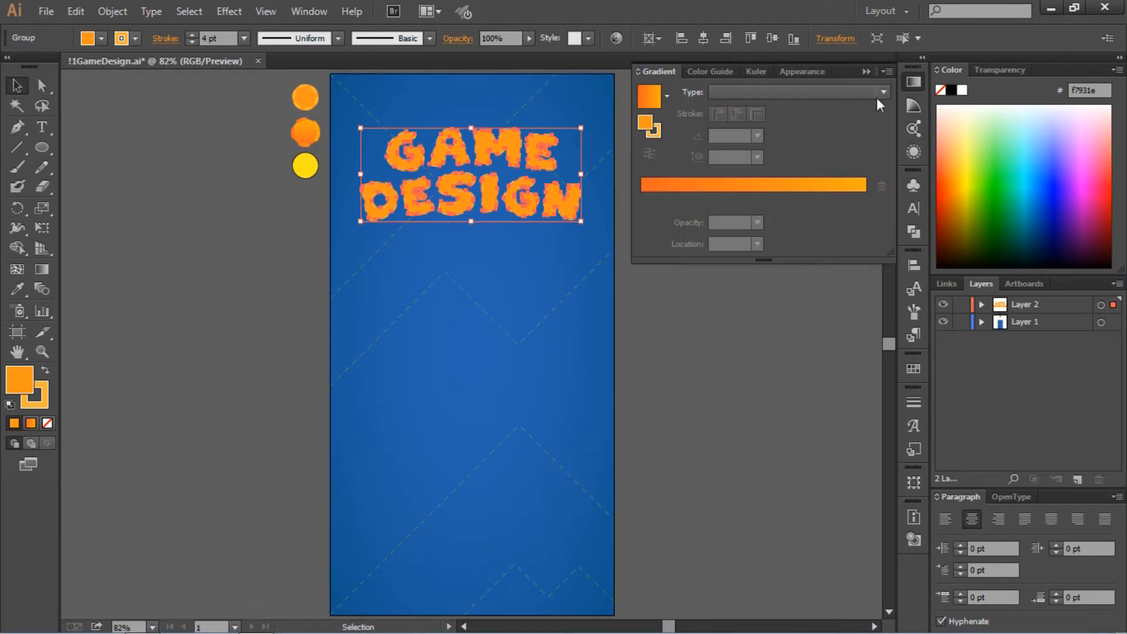
click(716, 187)
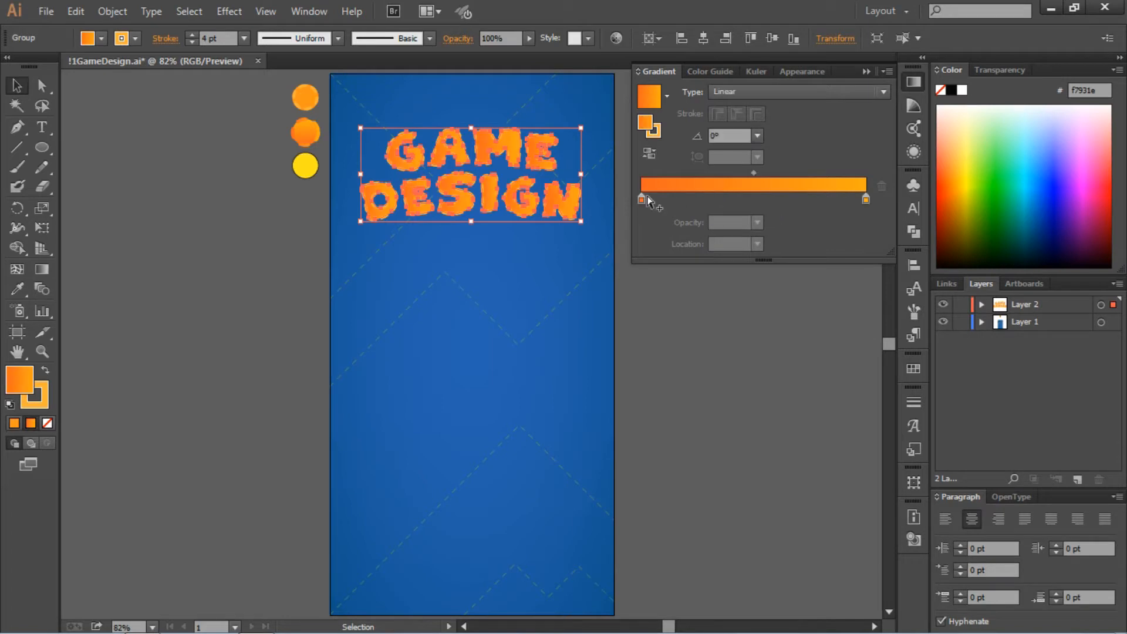
click(586, 257)
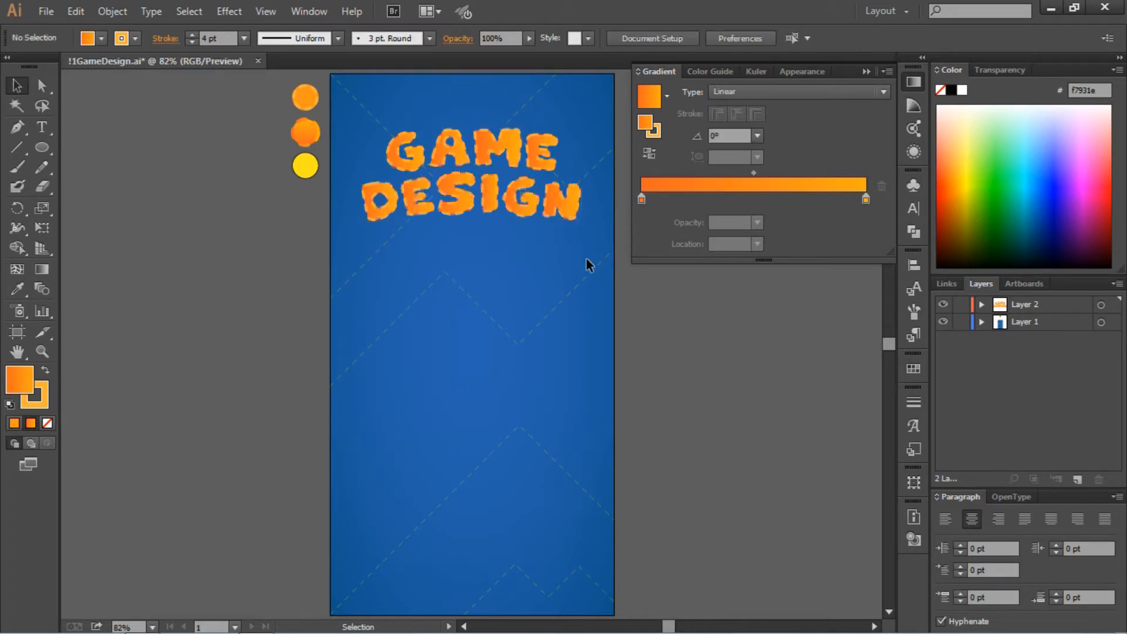
Align the title letters' dashed stroke to the inside of their outlines.
click(549, 205)
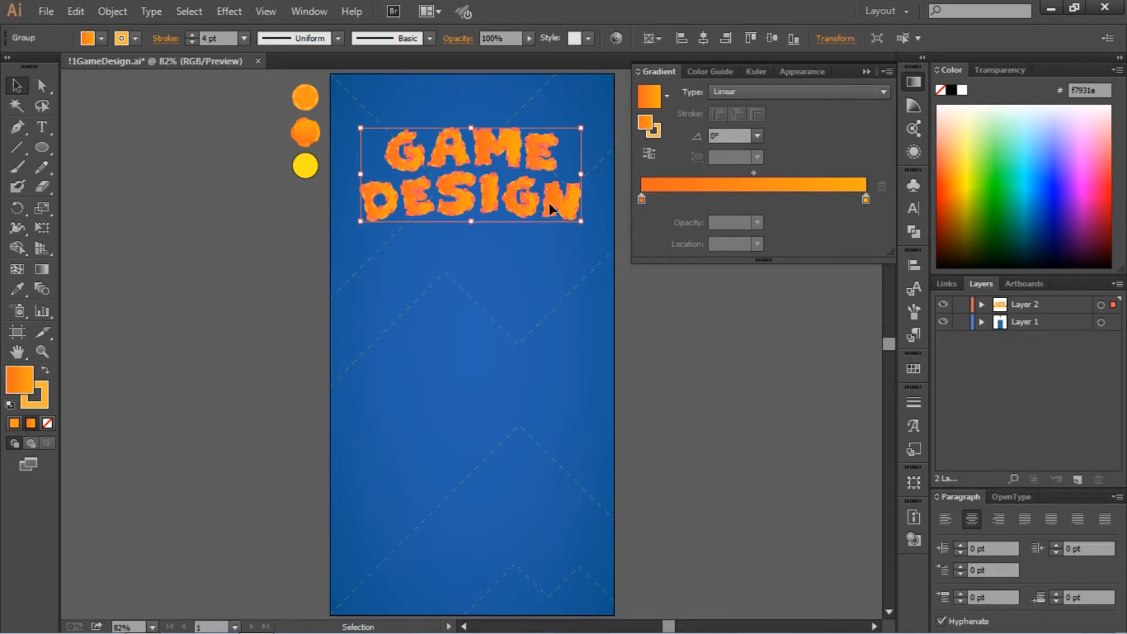
click(158, 39)
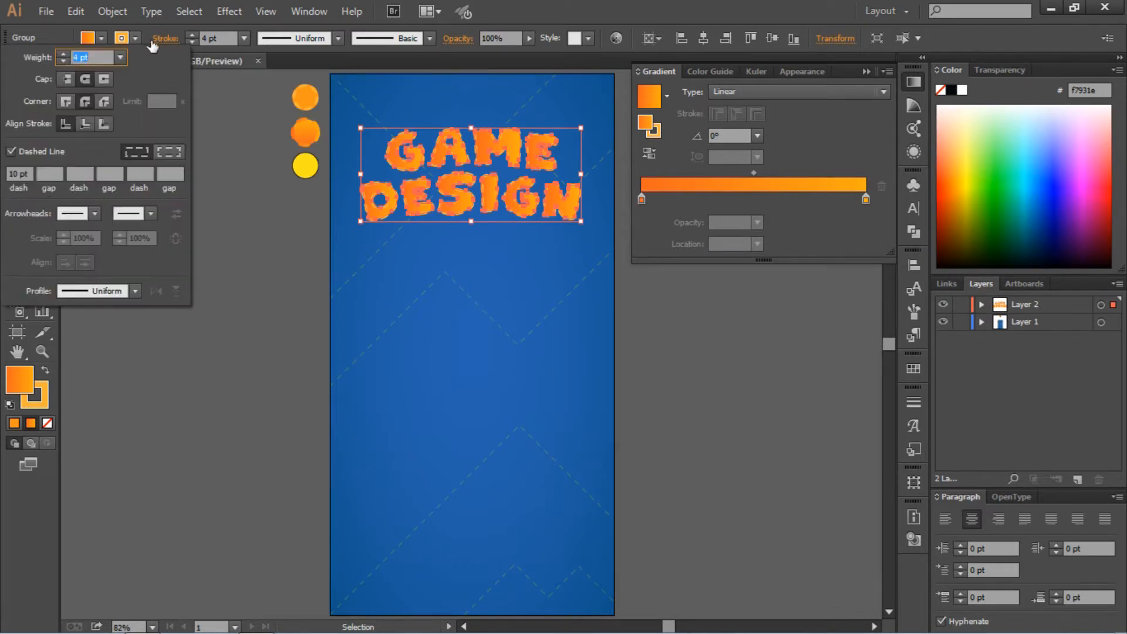
click(84, 127)
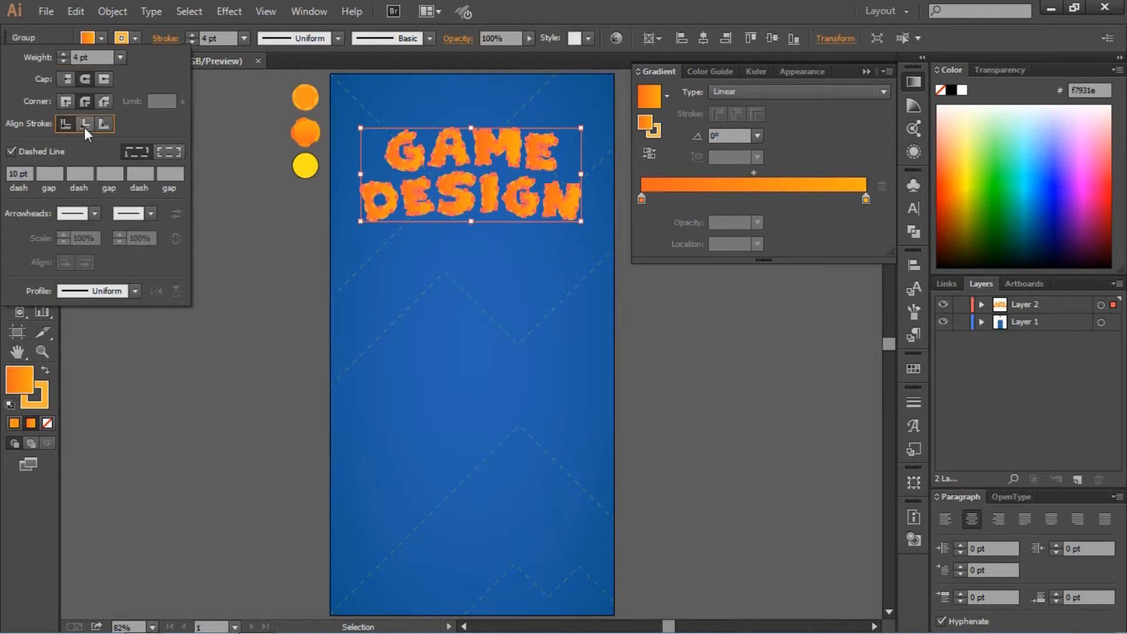
click(552, 326)
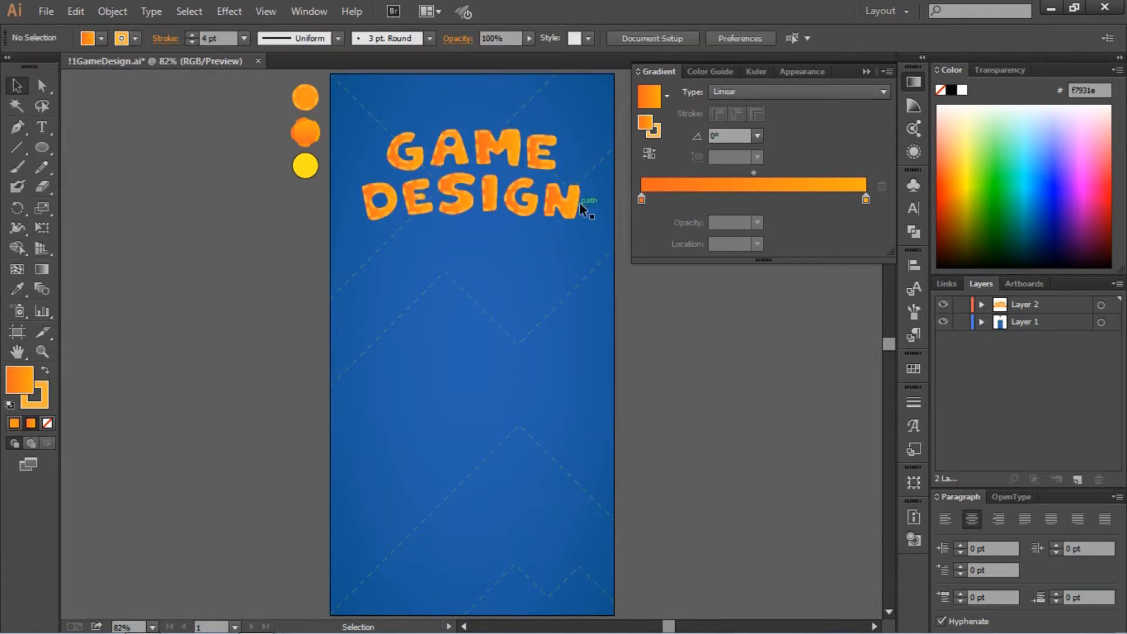
click(864, 71)
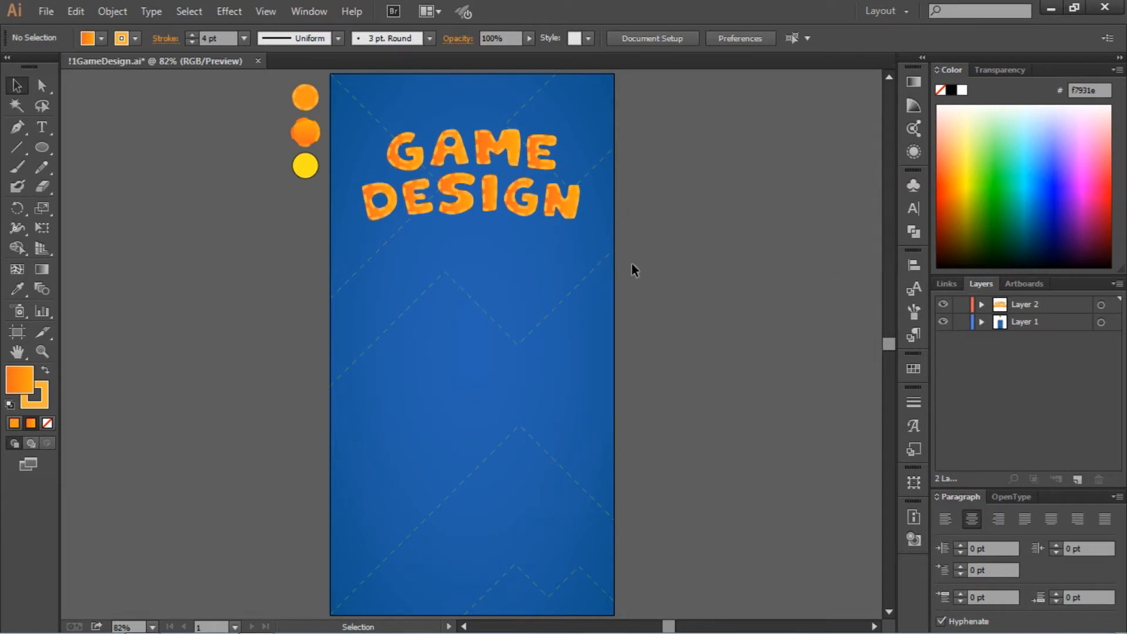
Draw a rounded rectangle about 280 × 61 px with corner radii of about 24 px below the title.
drag(45, 143, 94, 146)
drag(376, 269, 546, 287)
click(615, 298)
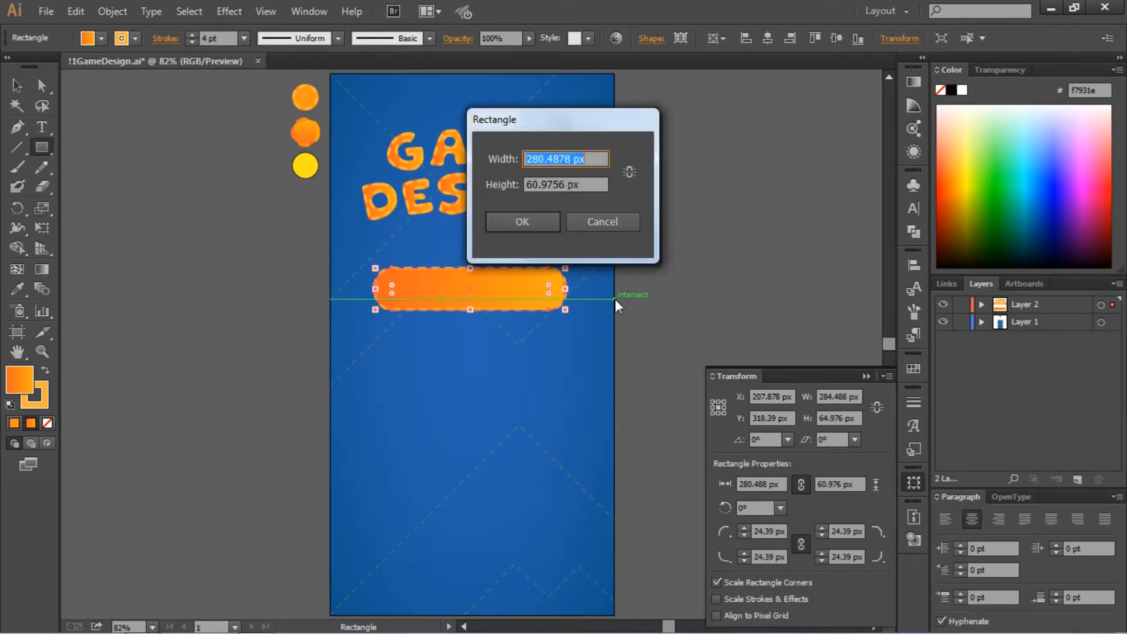
click(600, 229)
key(i)
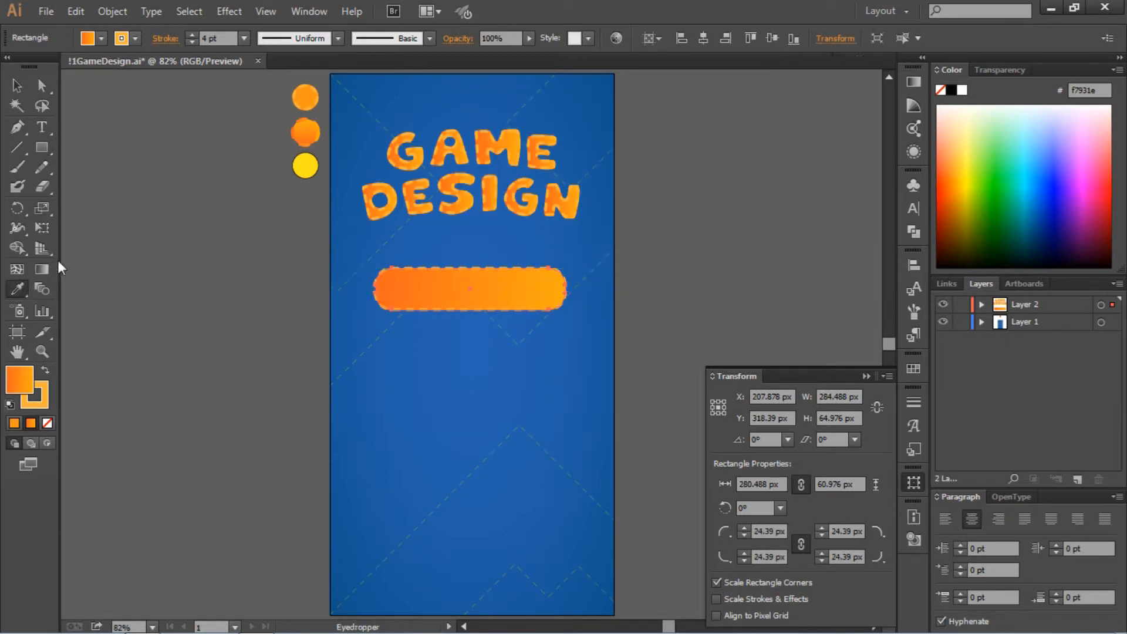
Copy the fill and stroke of the middle orange sample circle onto the rounded rectangle with the Eyedropper.
click(313, 131)
click(16, 85)
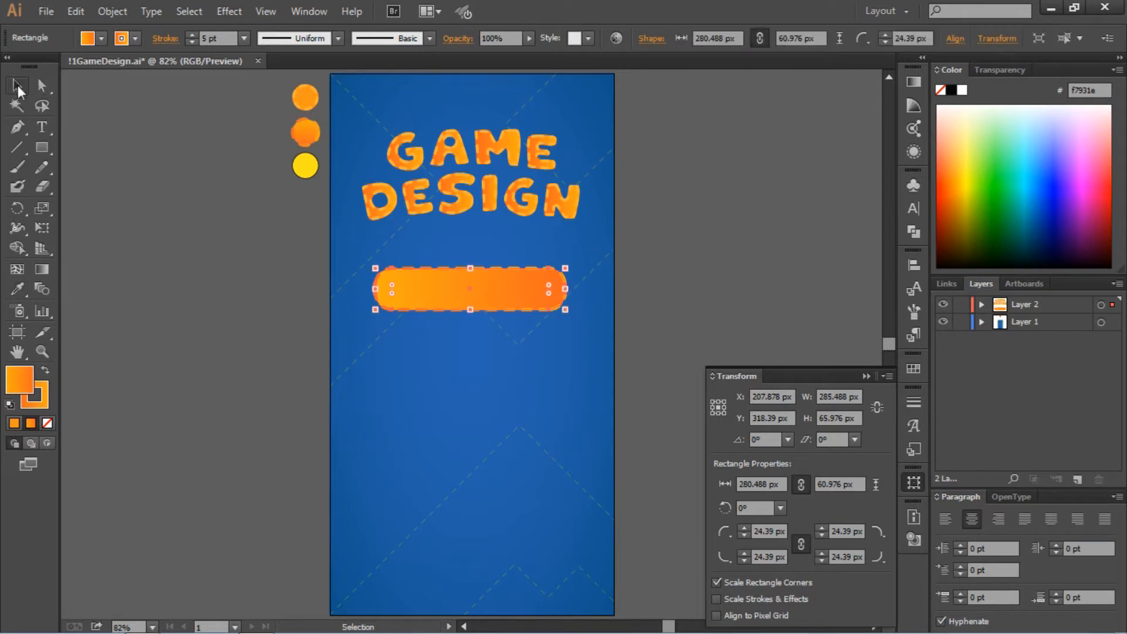
Try the along and across gradient options on the rounded rectangle's stroke and apply the gradient within the stroke.
click(914, 105)
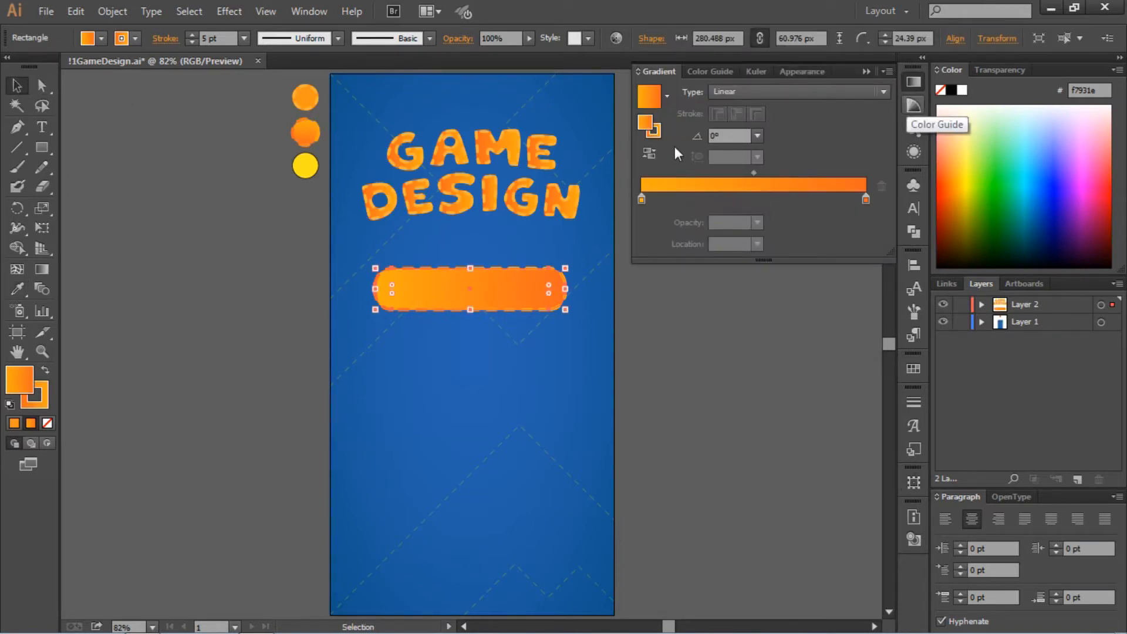
click(660, 132)
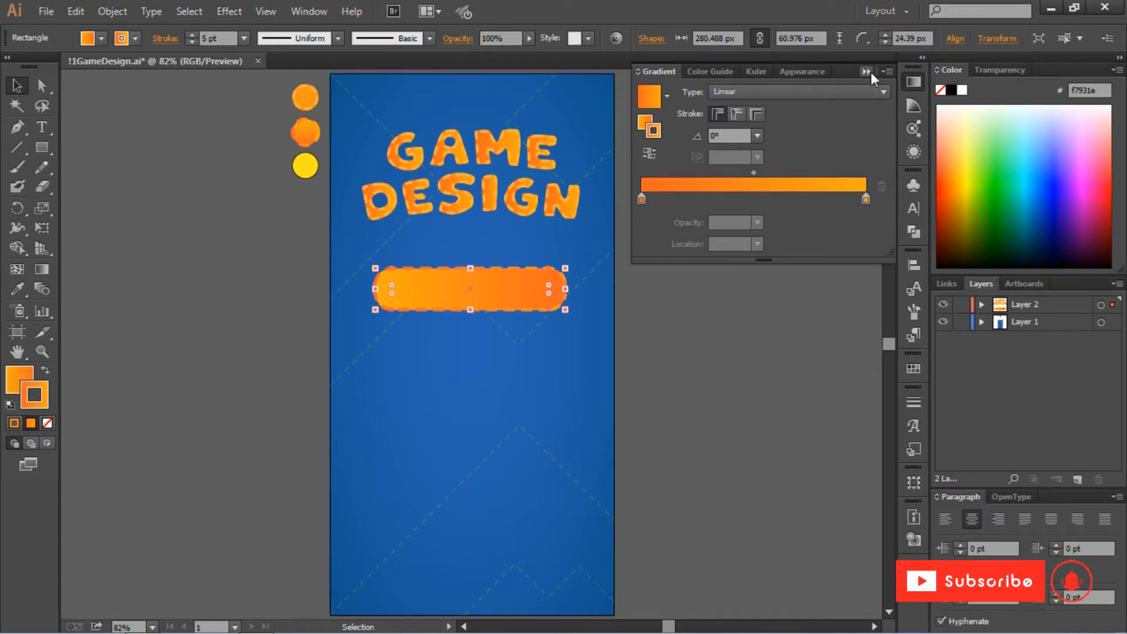
click(735, 113)
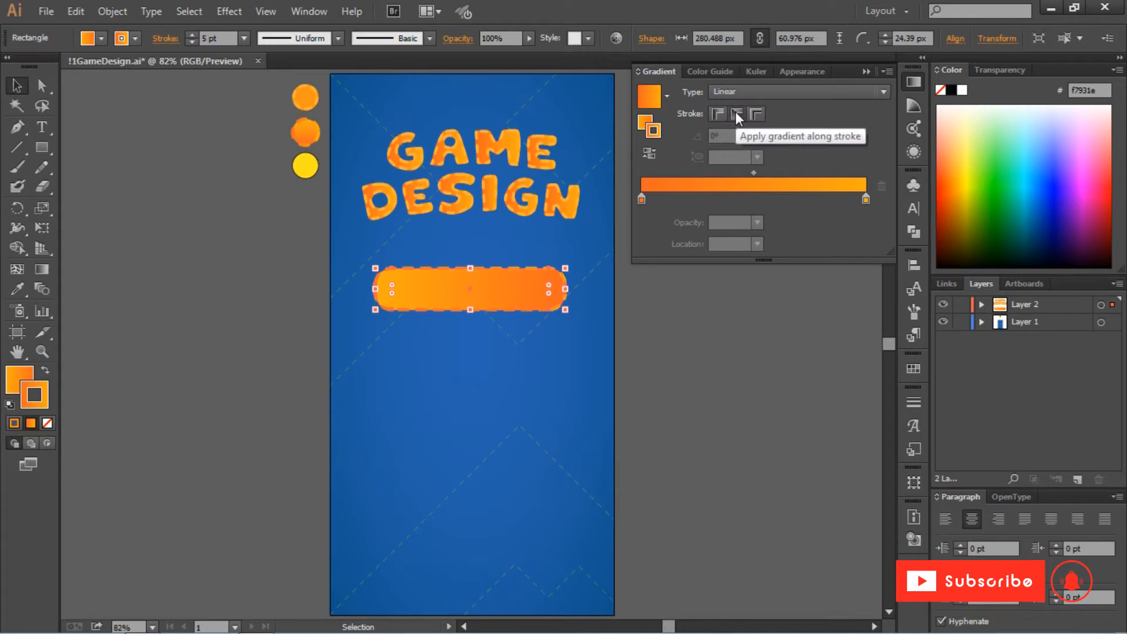
click(757, 114)
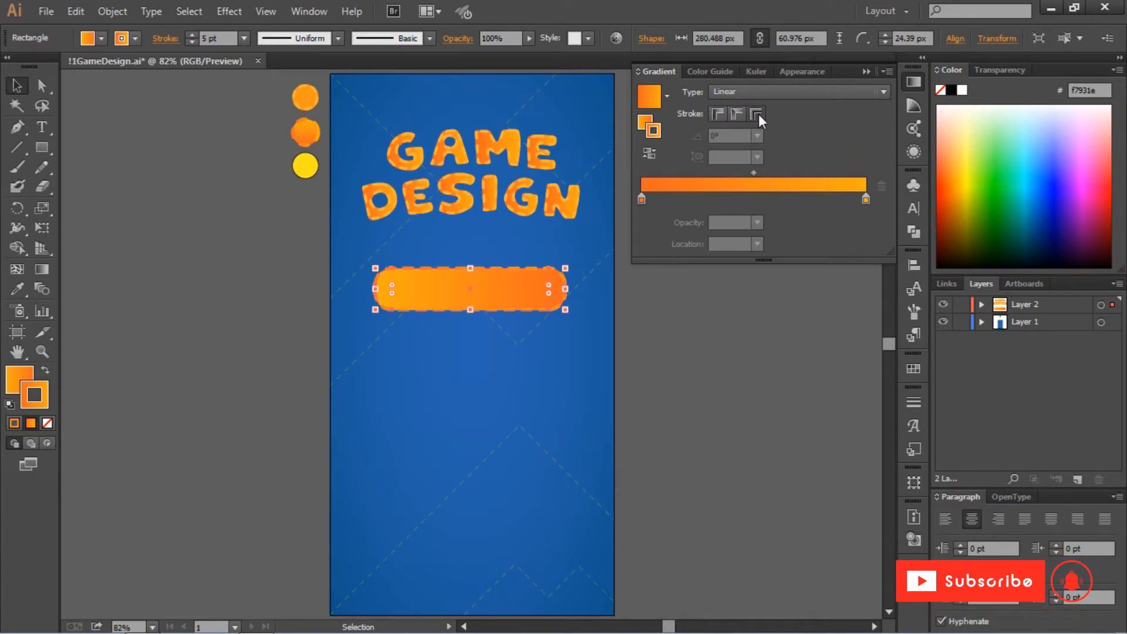
click(589, 272)
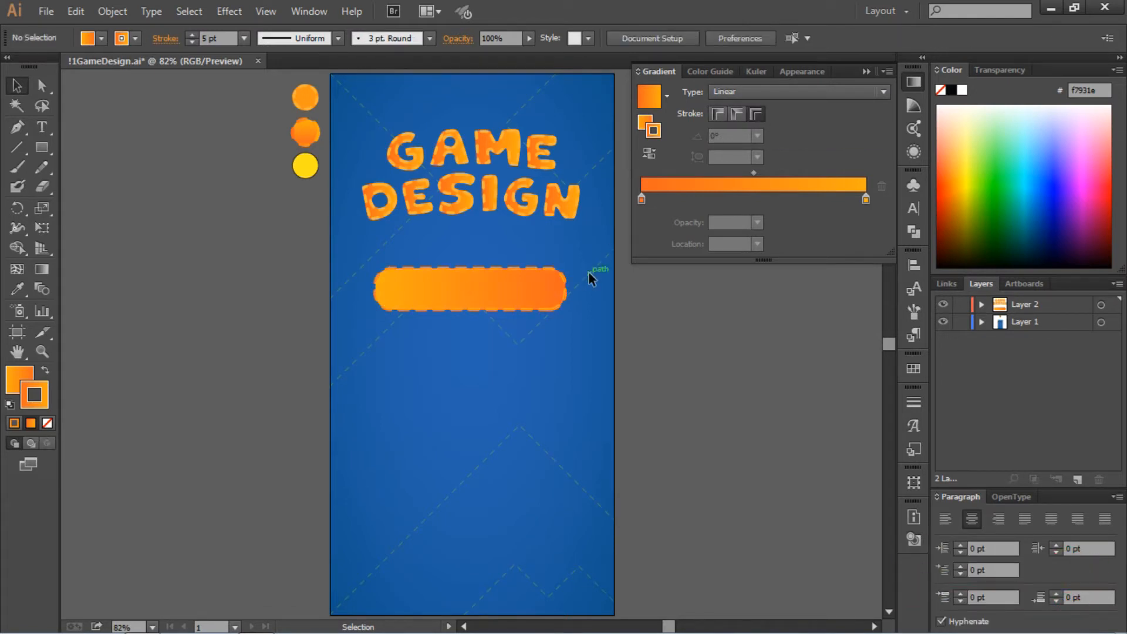
key(ctrl+equal)
key(ctrl+equal)
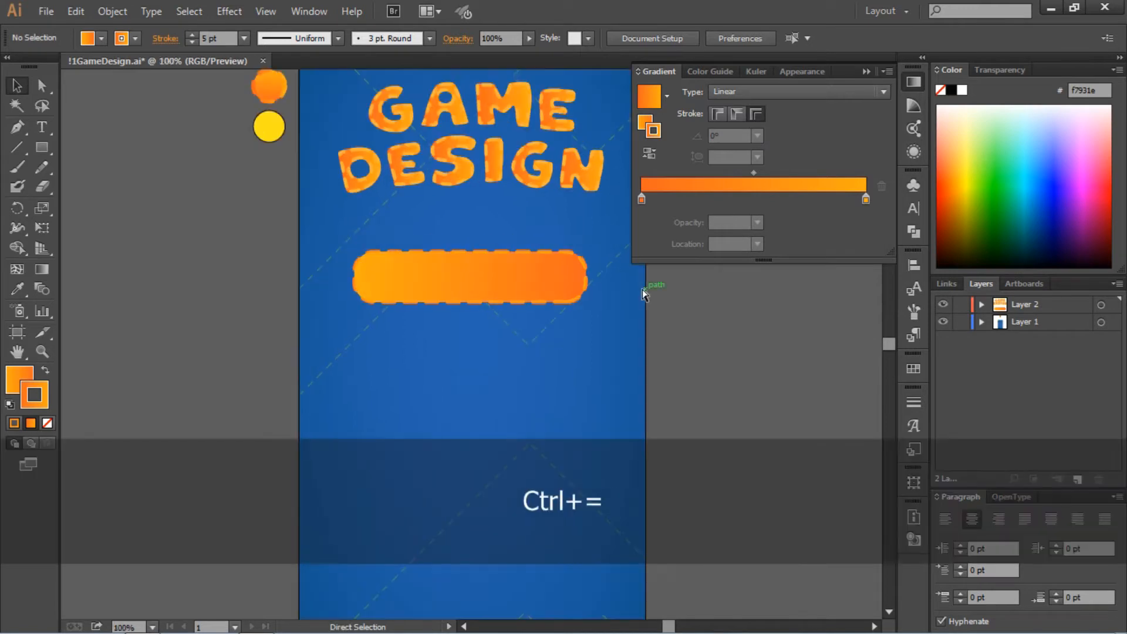
scroll(644, 296, up, 3)
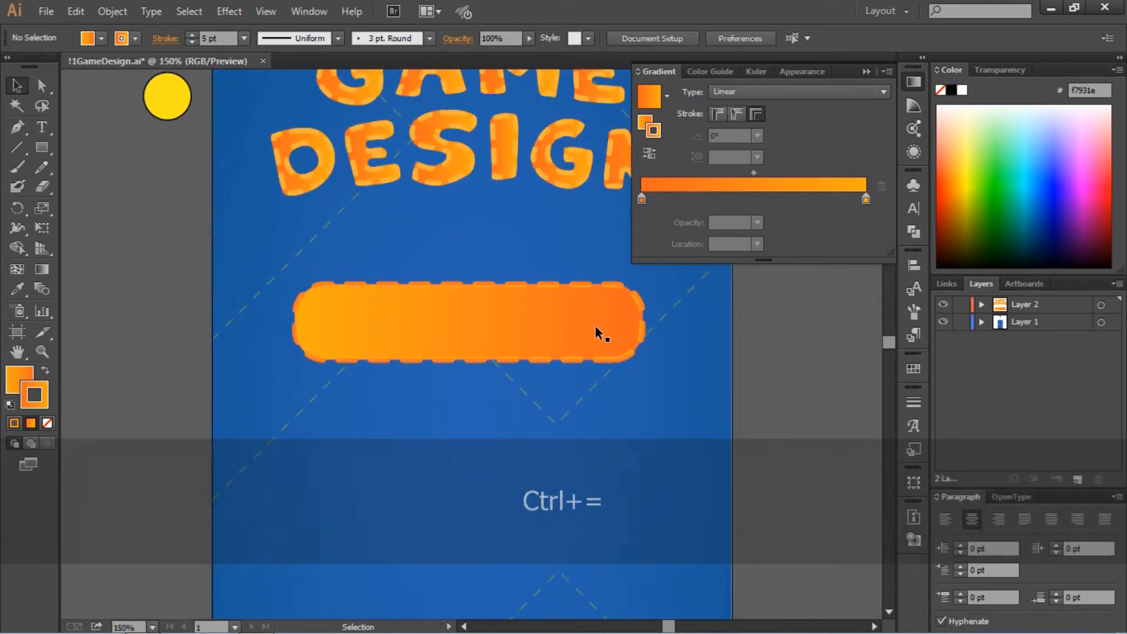
click(595, 326)
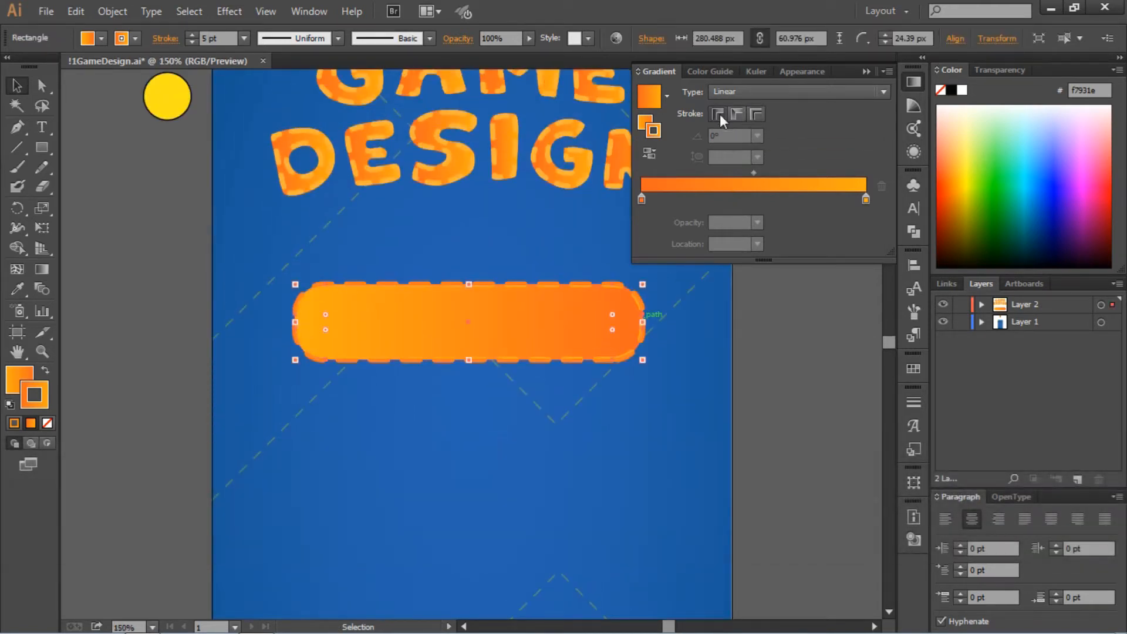
click(755, 350)
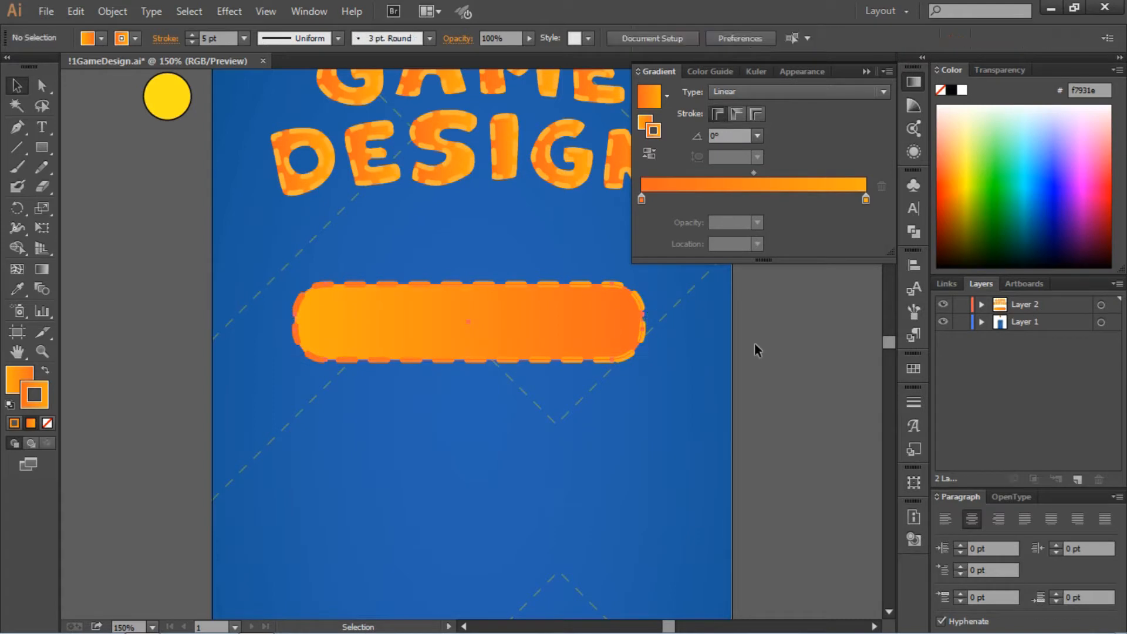
Set the dash length of the rounded rectangle's stroke to 16 pt.
click(533, 329)
click(165, 38)
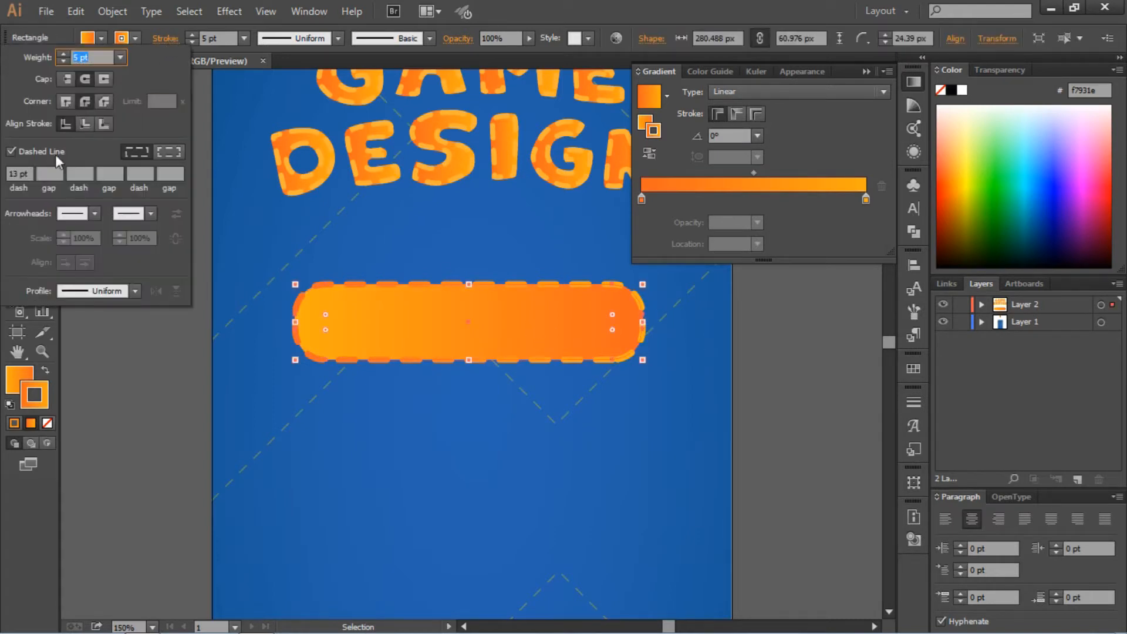
key(Up)
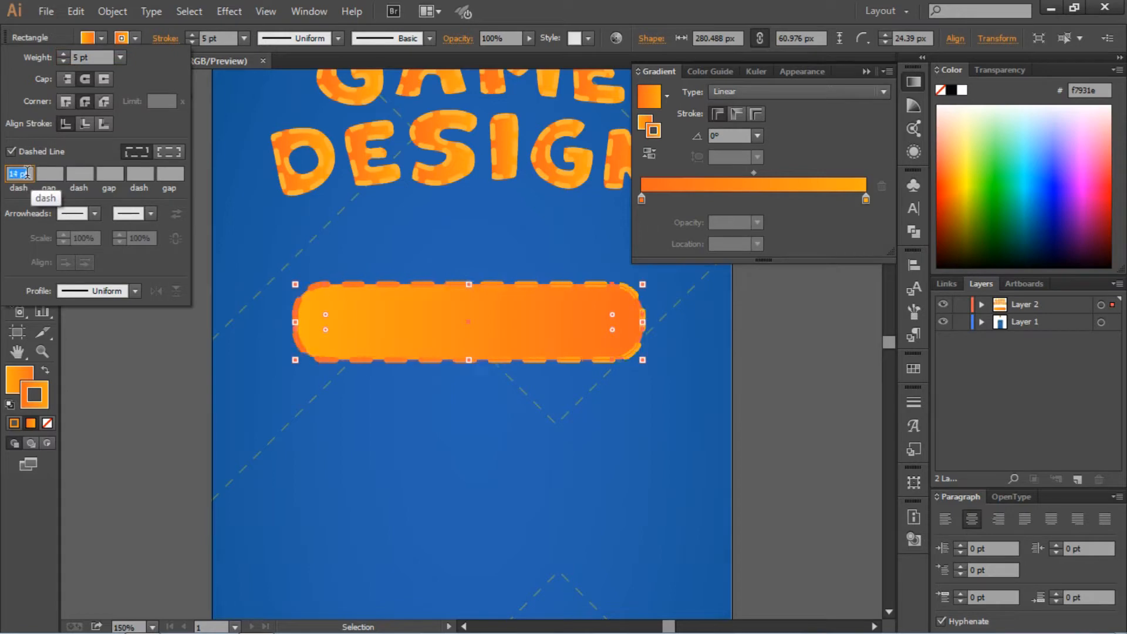
key(Up)
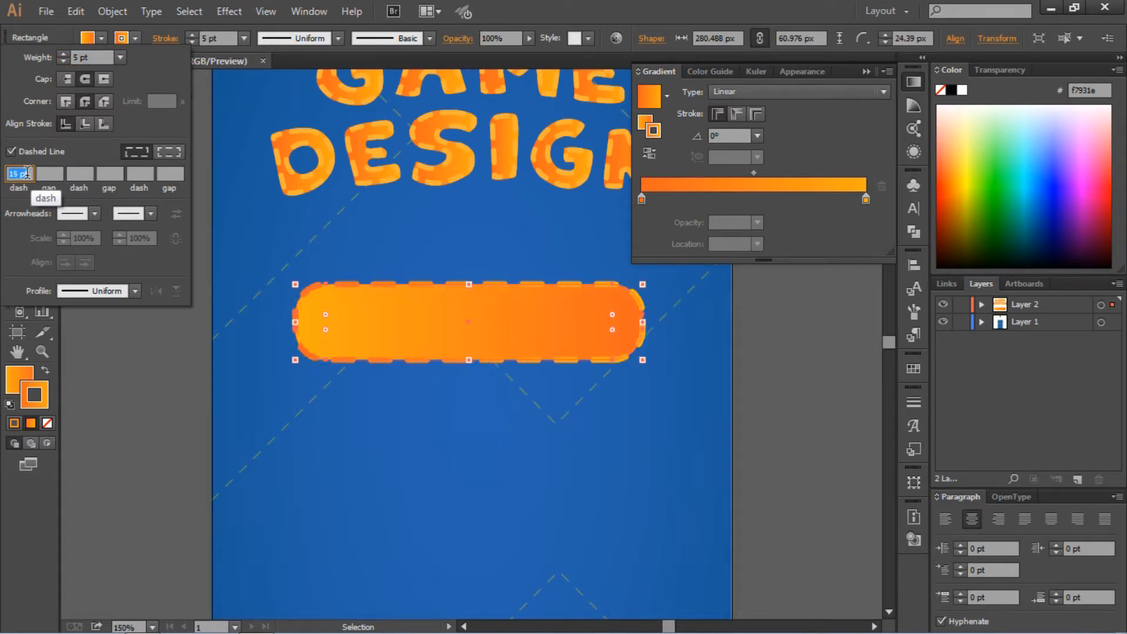
click(585, 391)
click(696, 422)
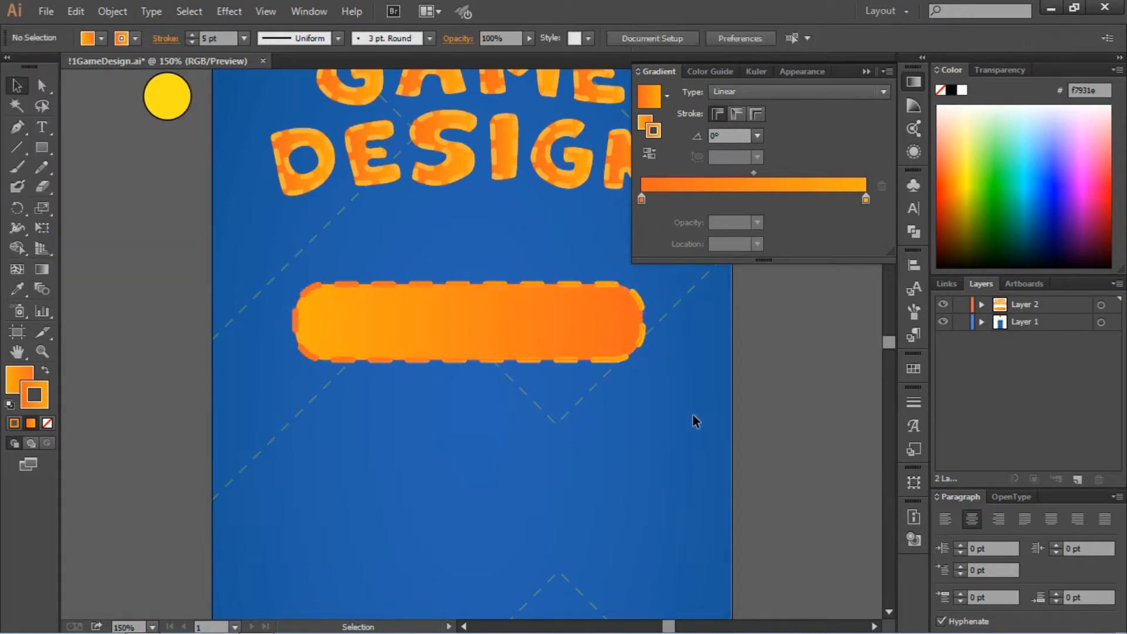
click(512, 303)
click(165, 38)
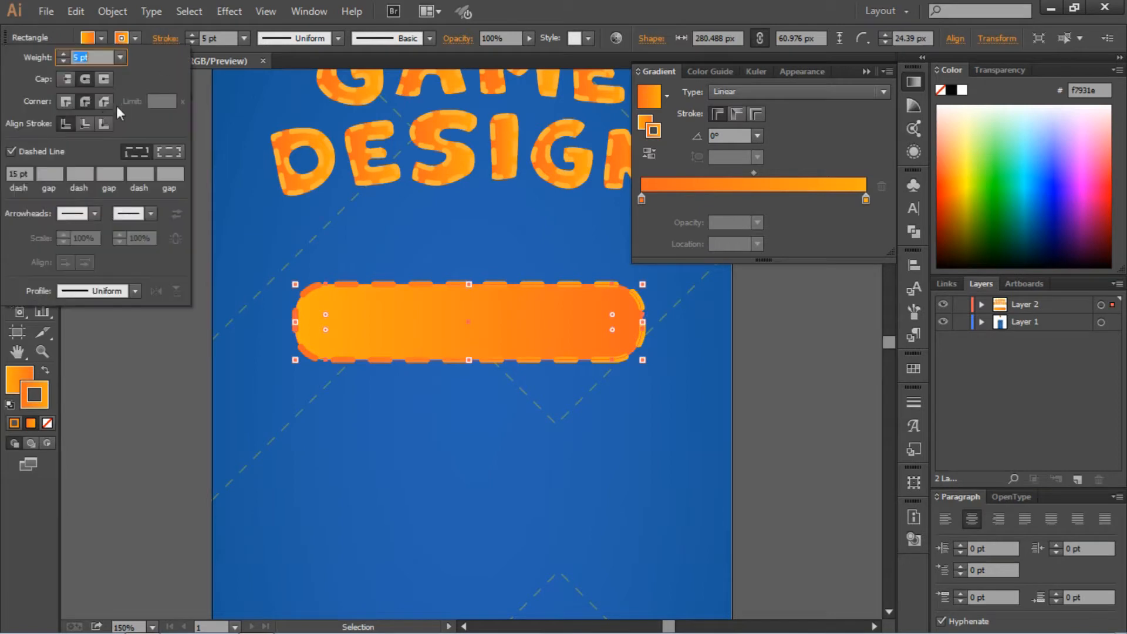
click(27, 172)
key(Up)
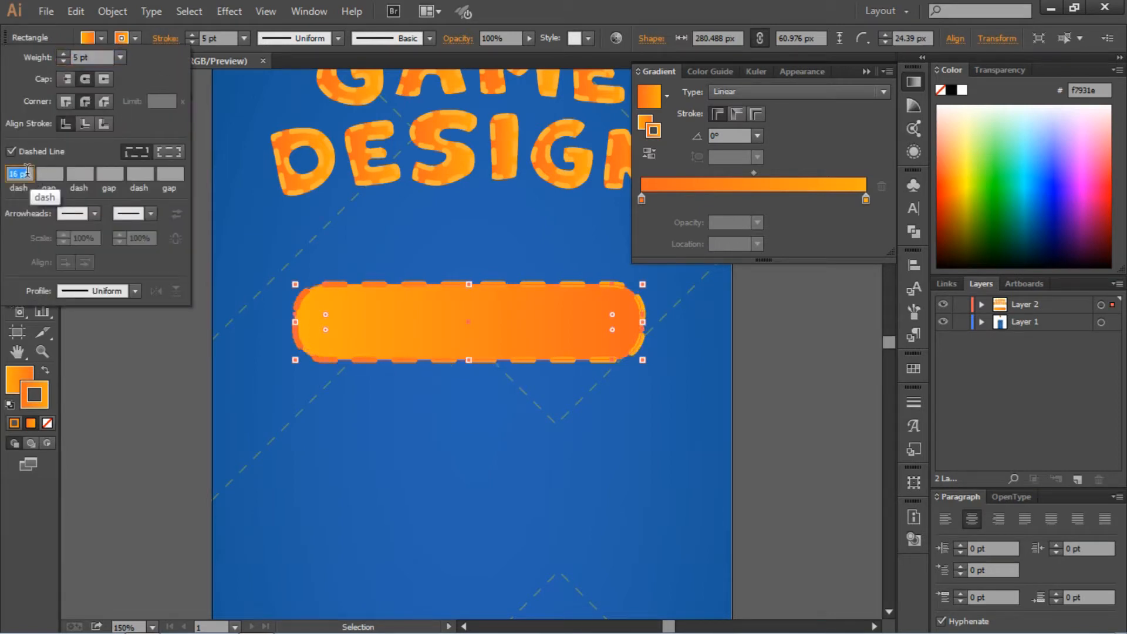
click(589, 475)
click(808, 291)
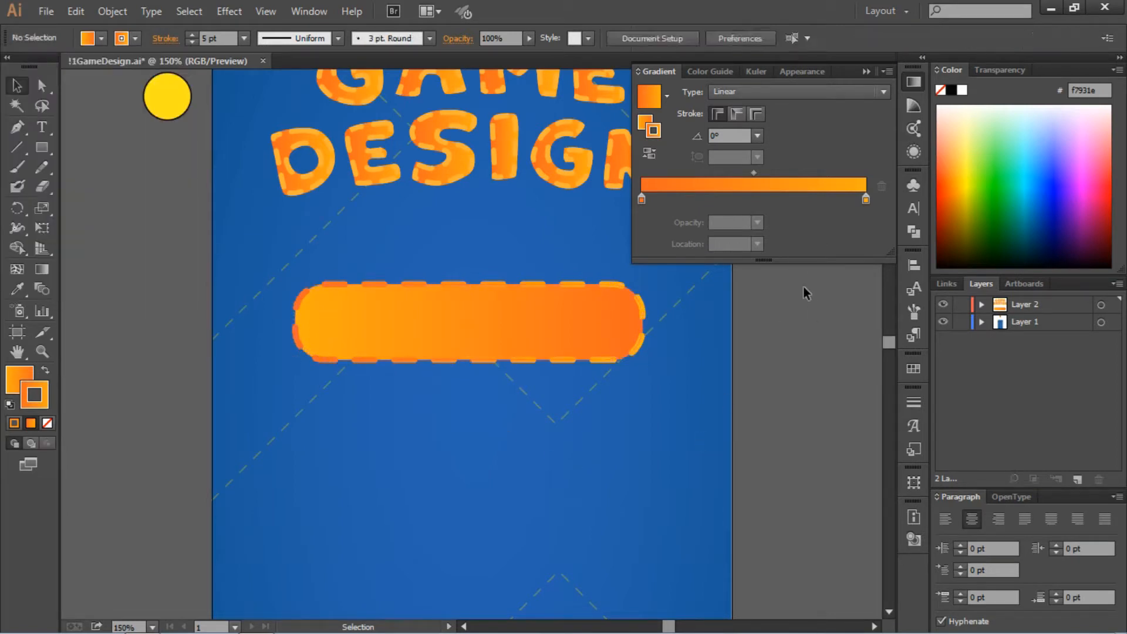
click(866, 72)
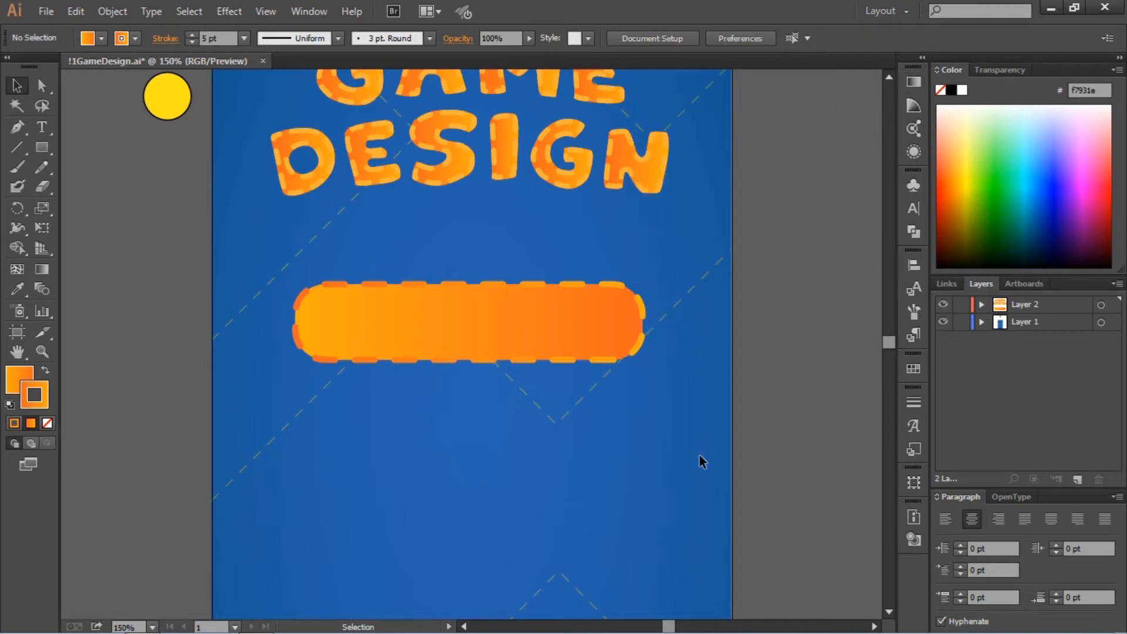
Move the rounded rectangle straight down, farther below the title.
key(ctrl+0)
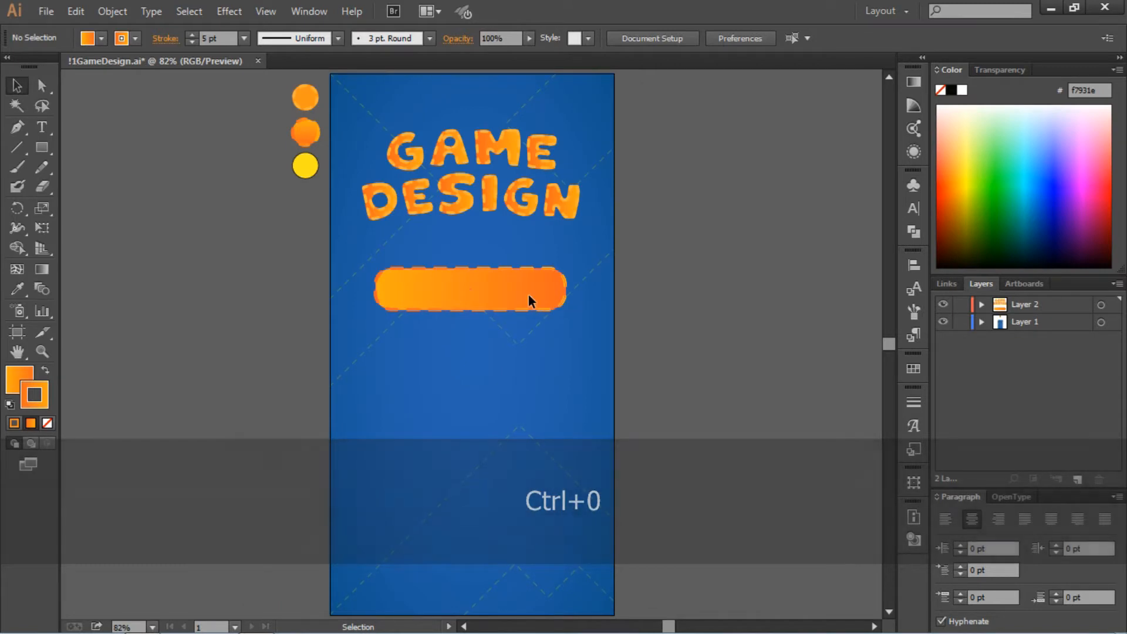
drag(529, 294, 530, 351)
click(681, 345)
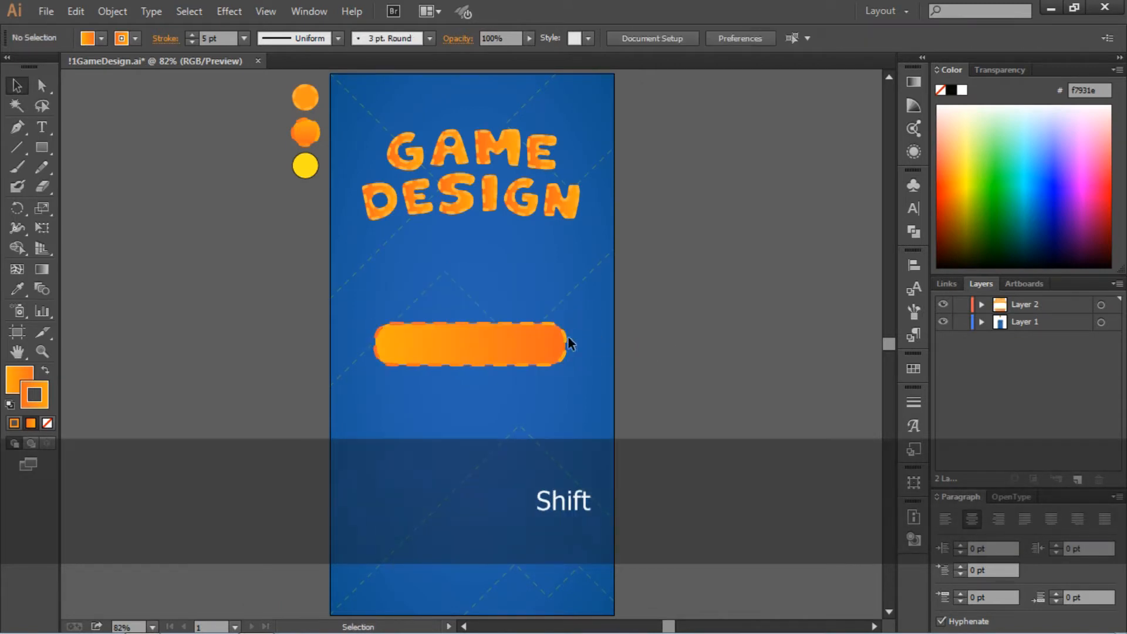
Draw a small rectangle about 27 × 16 px on the upper edge of the rounded bar, near its left end.
click(42, 147)
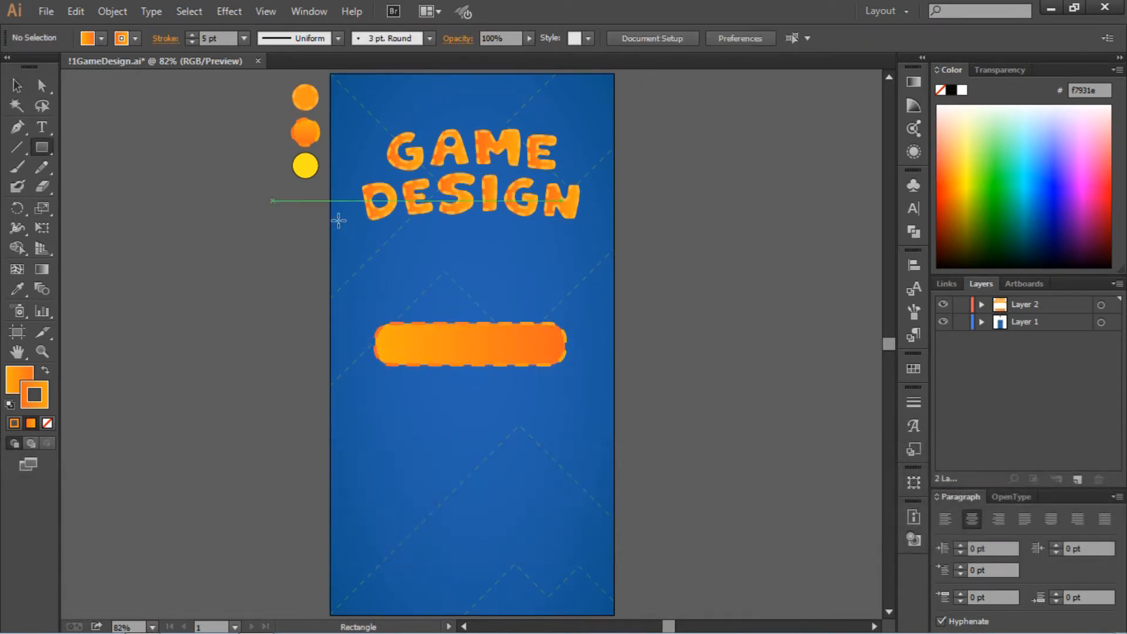
key(ctrl+equal)
key(ctrl+equal)
key(ctrl+equal)
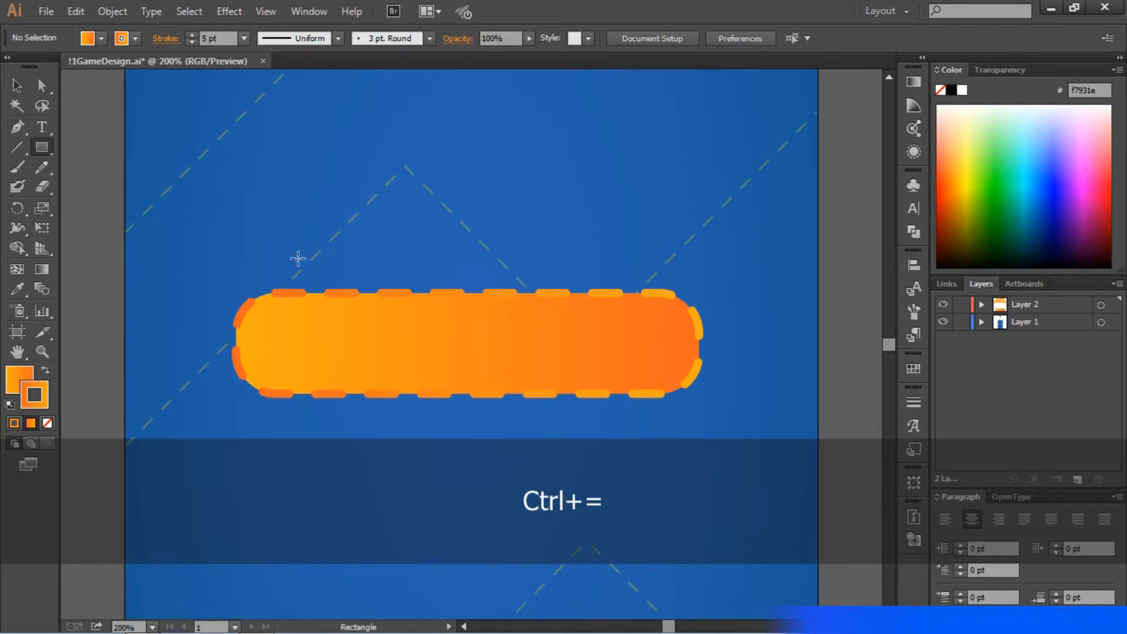
drag(305, 267, 350, 294)
click(17, 85)
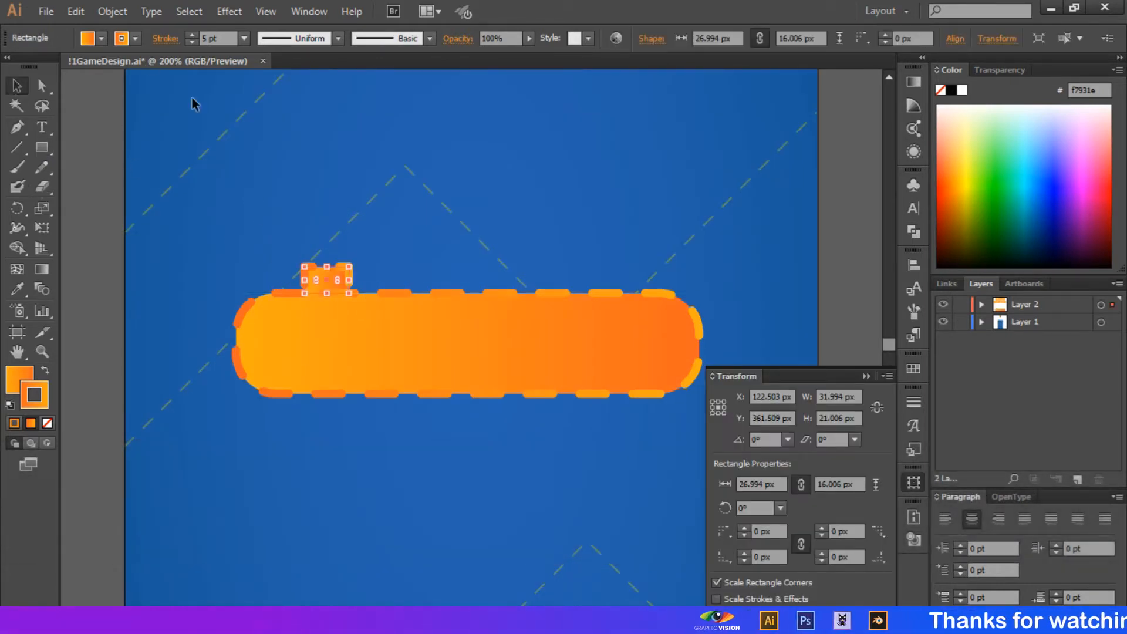
Remove the small rectangle's stroke and fill it with solid yellow.
click(17, 288)
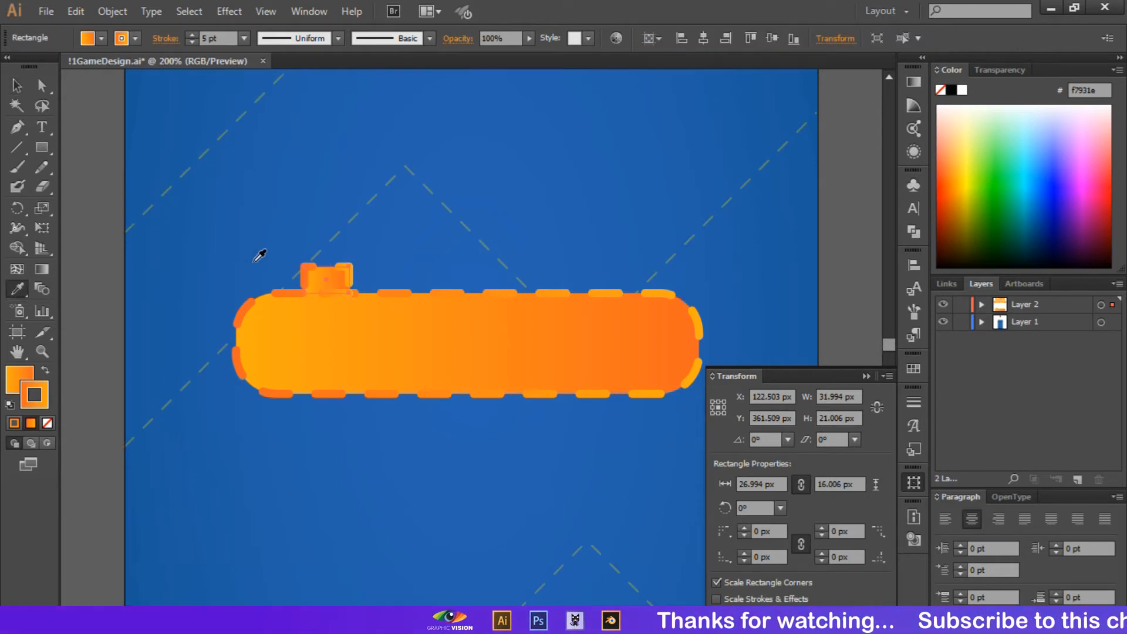
scroll(241, 227, up, 3)
click(101, 38)
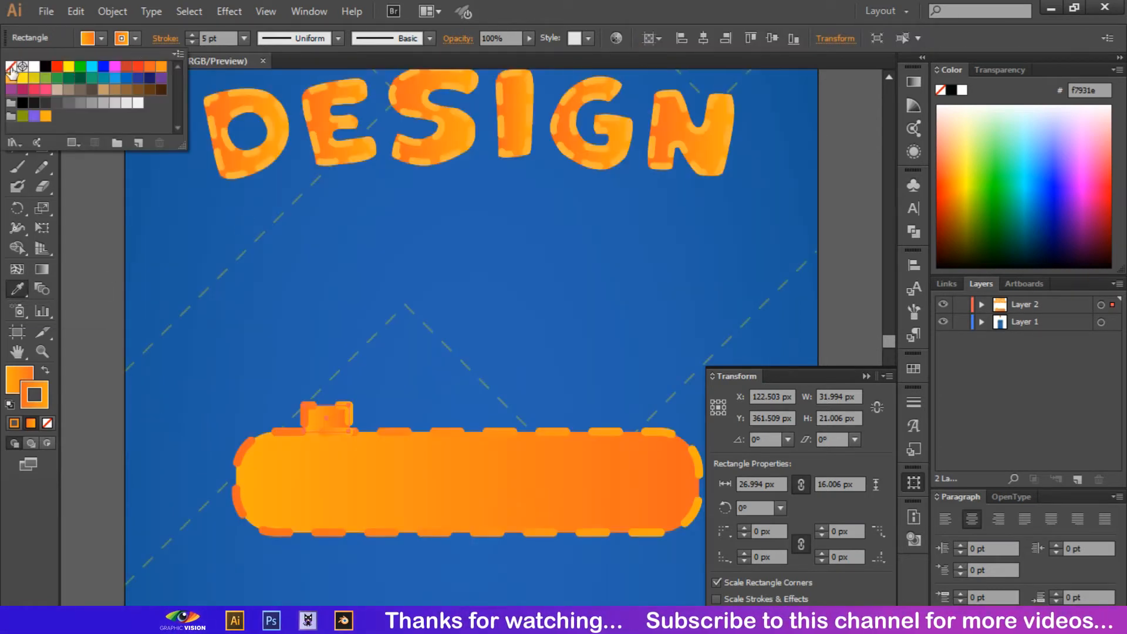
click(11, 66)
click(101, 38)
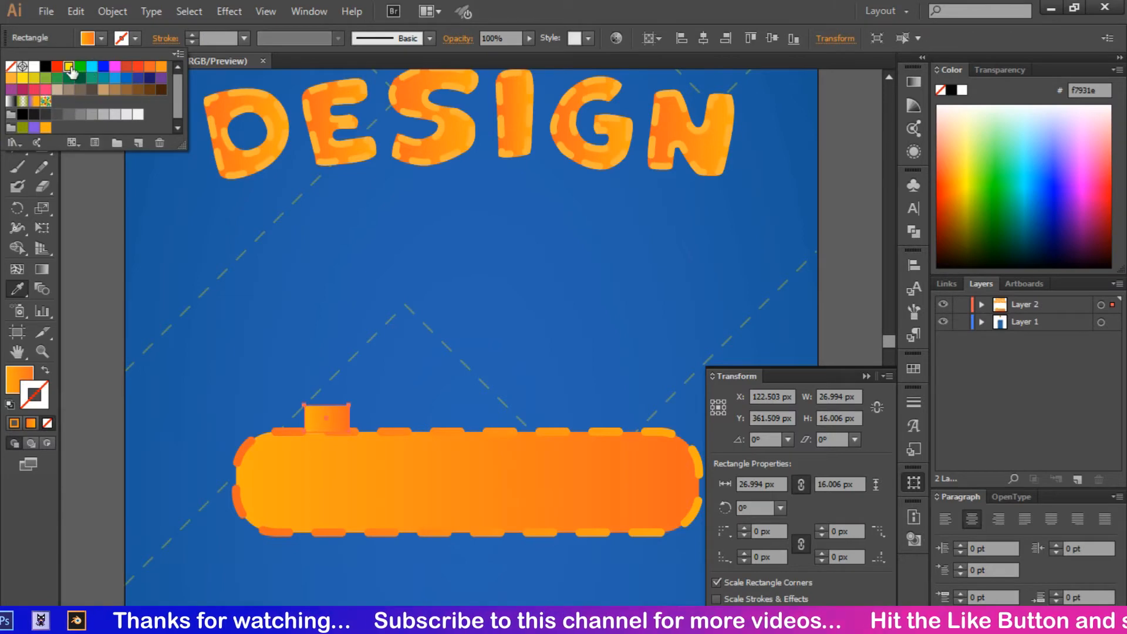
click(69, 67)
click(17, 86)
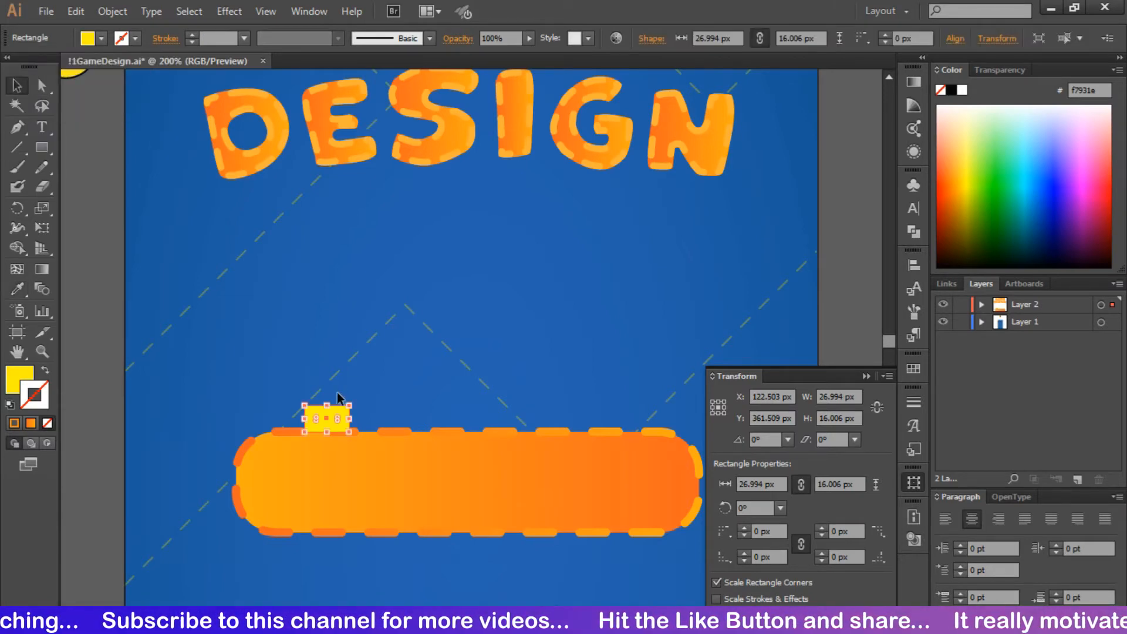
Scale the yellow rectangle proportionally to about 19 × 12 px and duplicate it horizontally toward the bar's right end.
drag(304, 405, 316, 411)
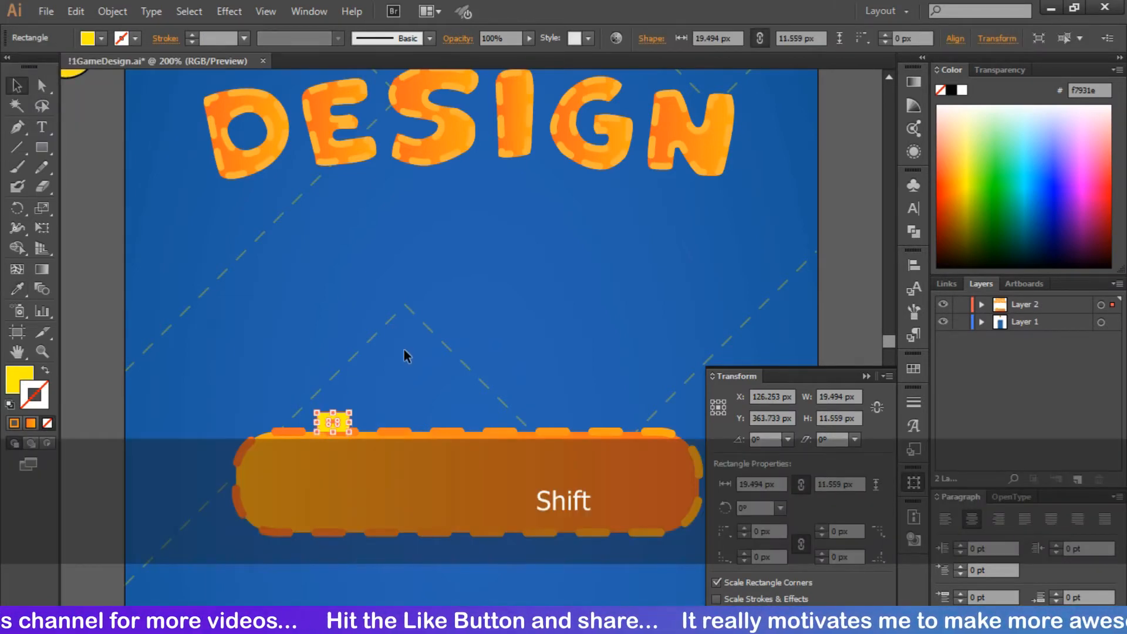
click(406, 357)
scroll(414, 335, down, 3)
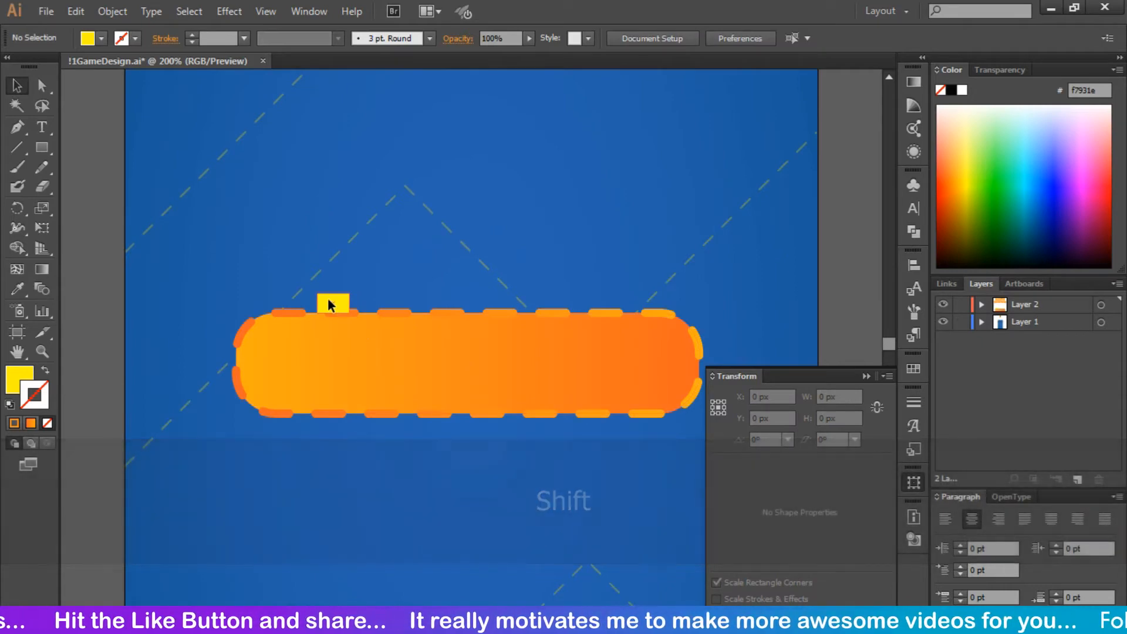
drag(329, 304, 589, 303)
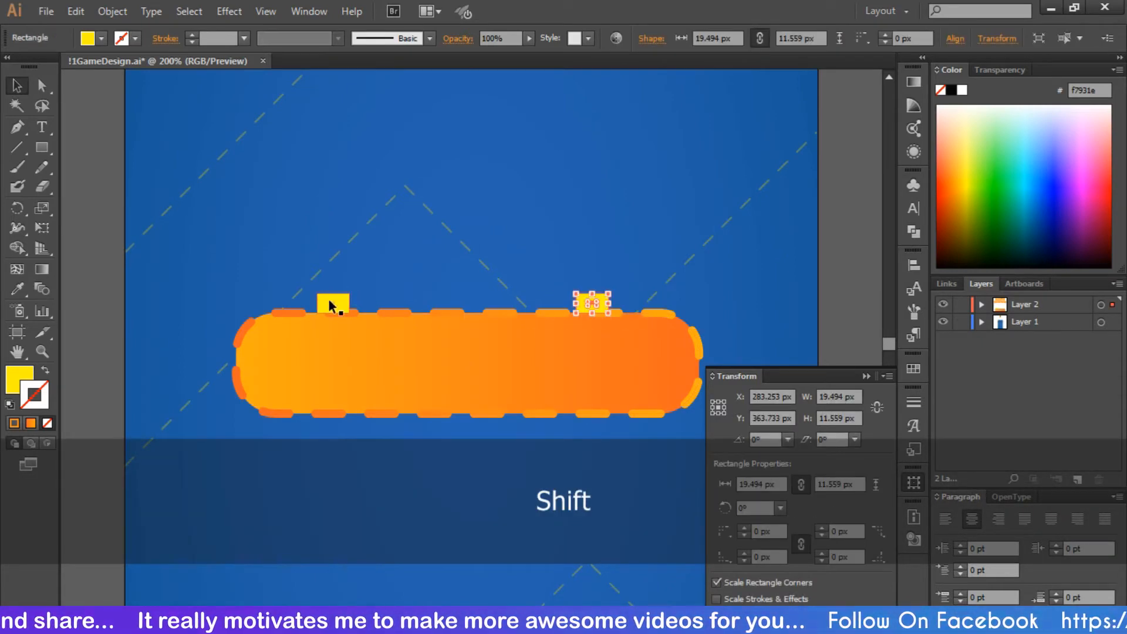
Round the top corners of both small yellow rectangles to a radius of about 9.75 px.
shift+click(329, 302)
right_click(329, 301)
click(388, 226)
click(389, 226)
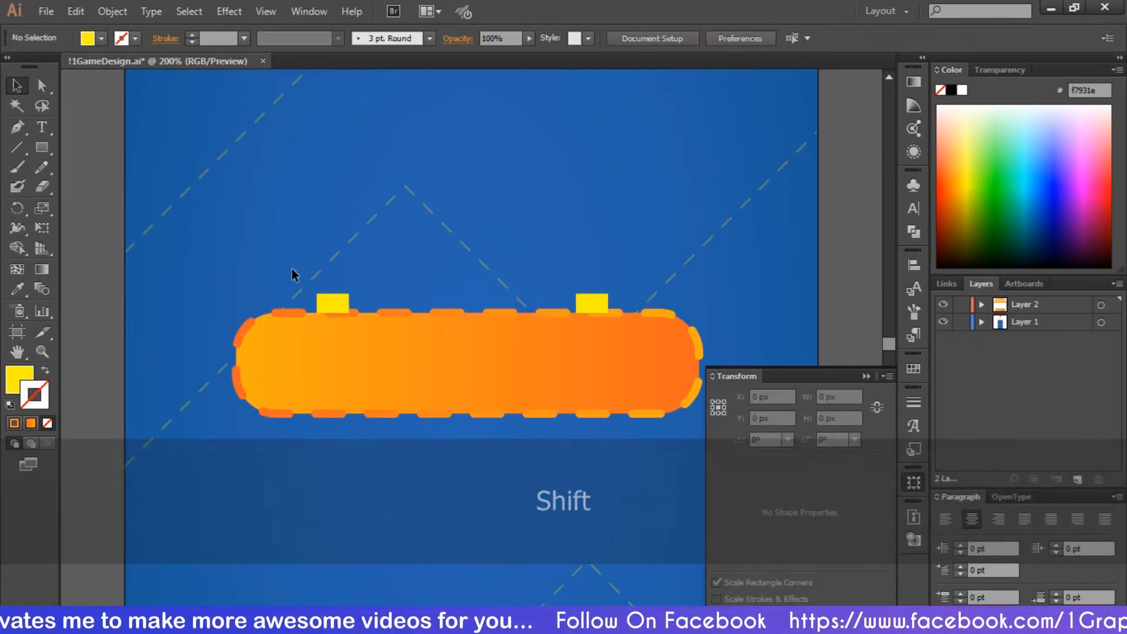
drag(292, 271, 487, 283)
click(47, 92)
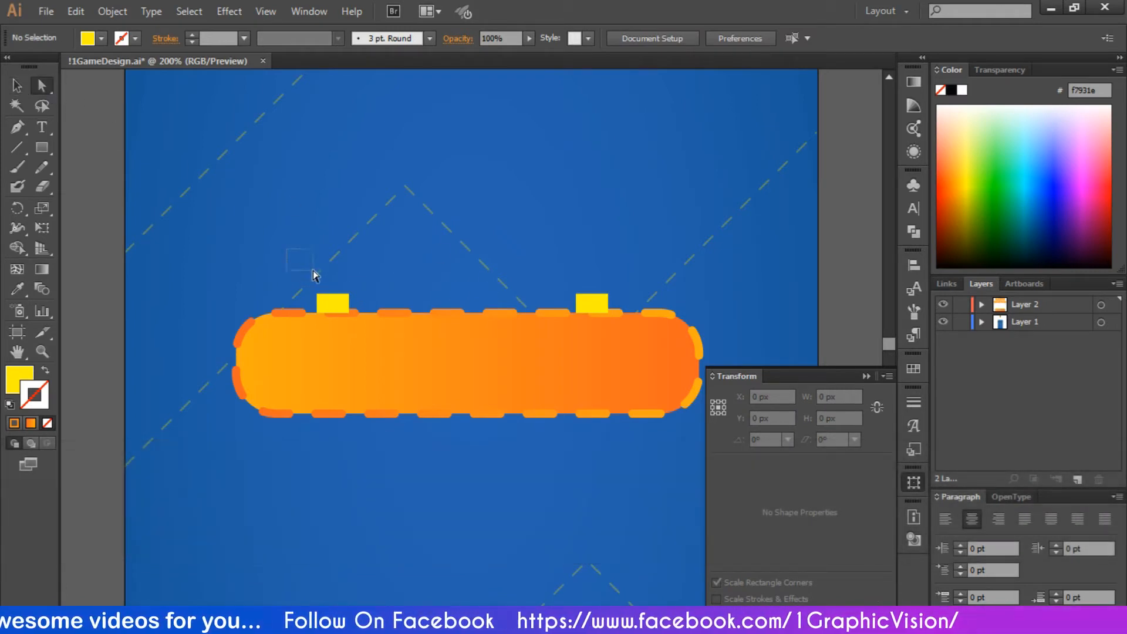
drag(296, 286, 569, 323)
click(348, 293)
key(v)
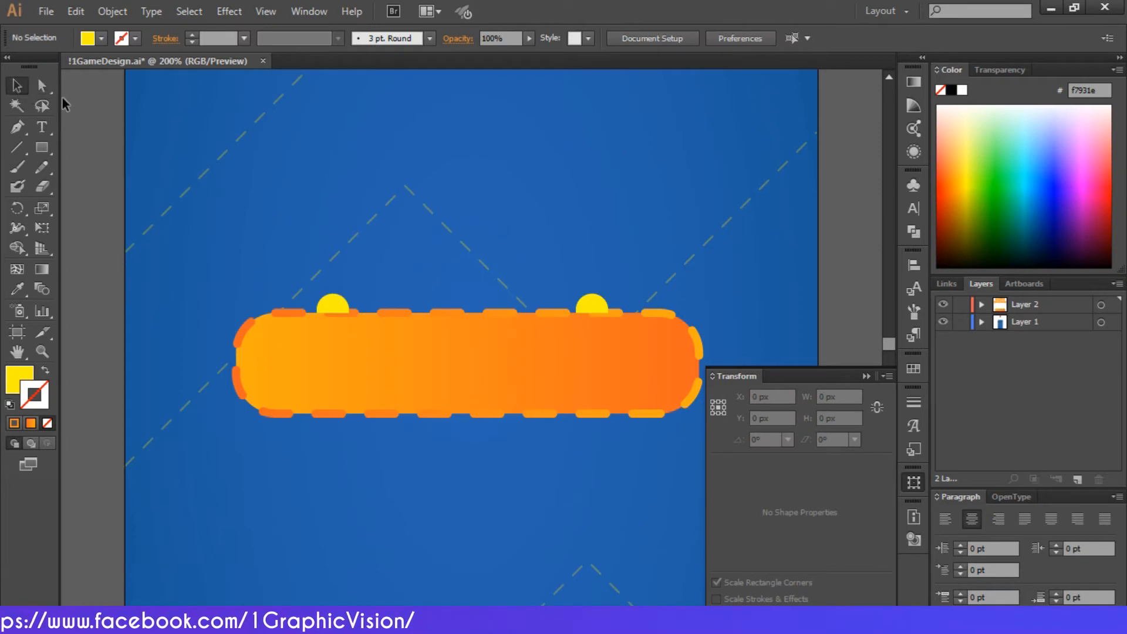
Send both yellow rounded tabs behind the orange rounded bar.
click(333, 302)
shift+click(592, 306)
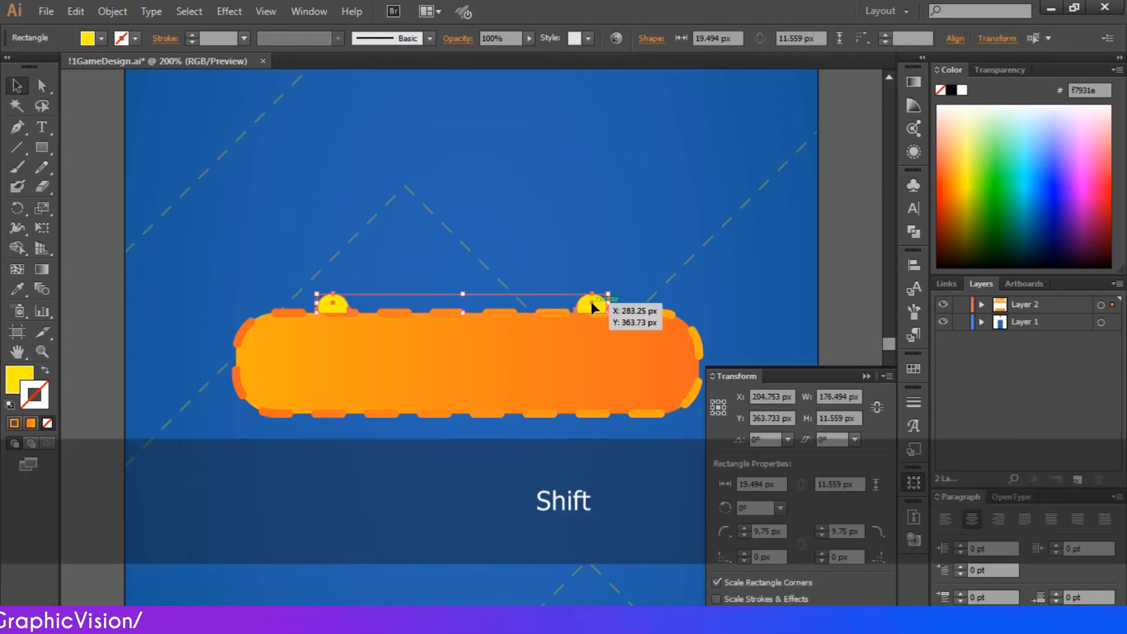
right_click(591, 304)
click(599, 374)
key(ctrl+bracketleft)
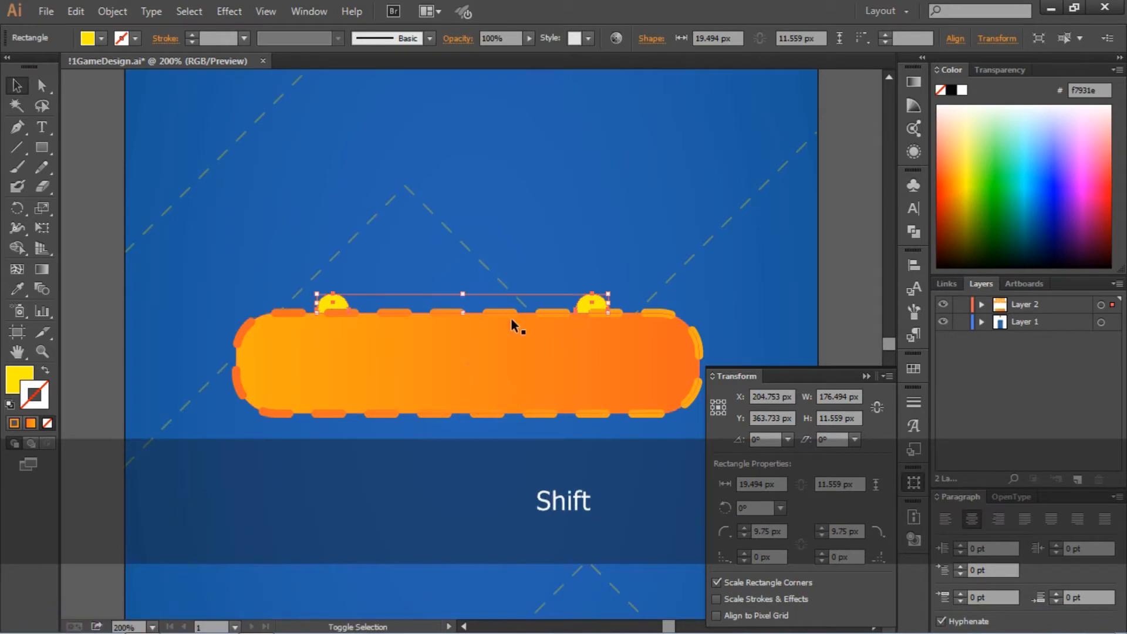
Center the orange dashed bar and both yellow tabs horizontally on the artboard.
shift+click(524, 352)
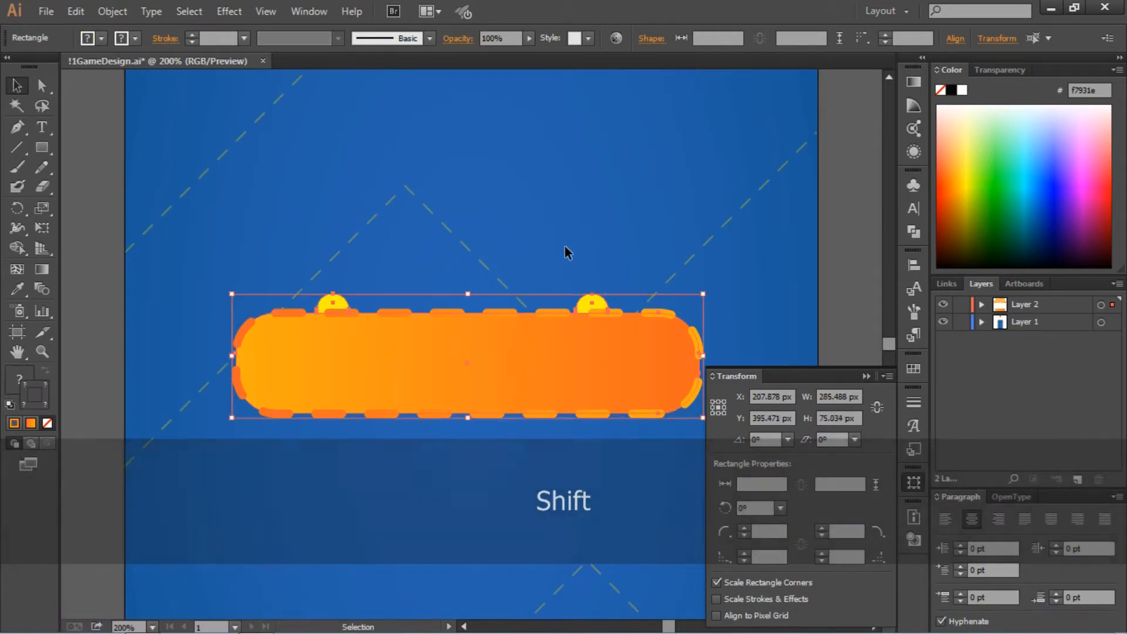
click(564, 256)
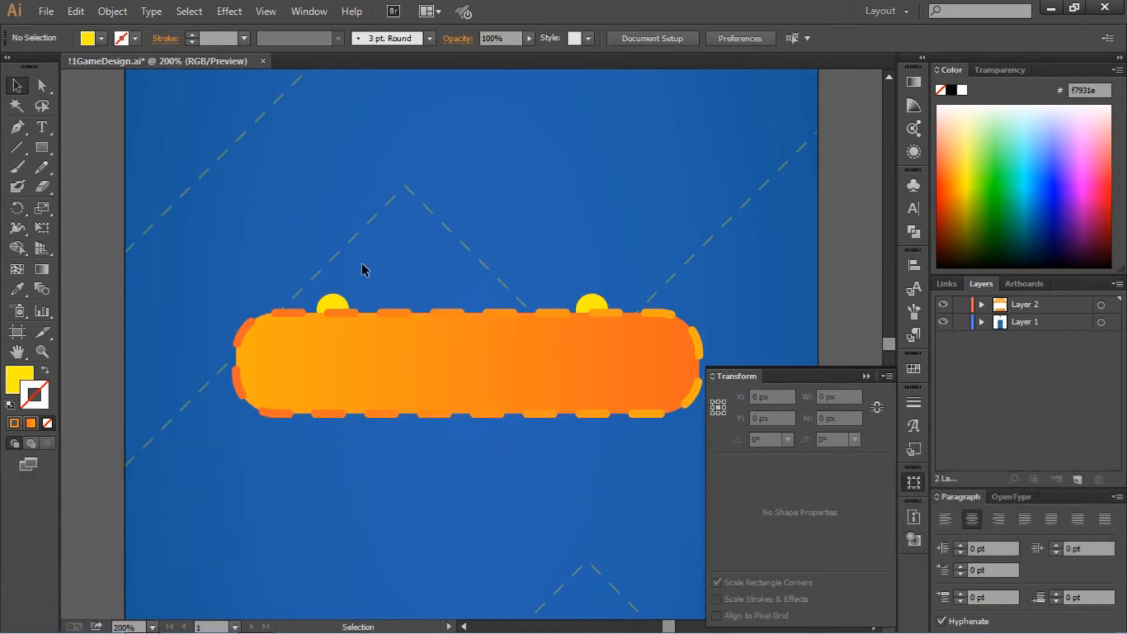
click(615, 375)
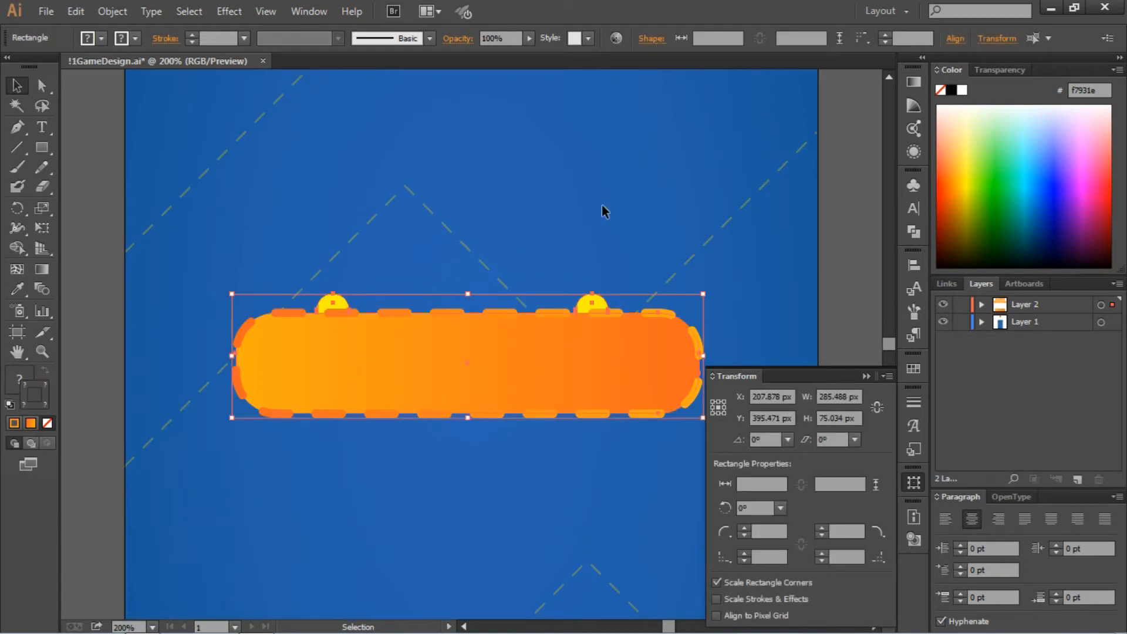
click(914, 265)
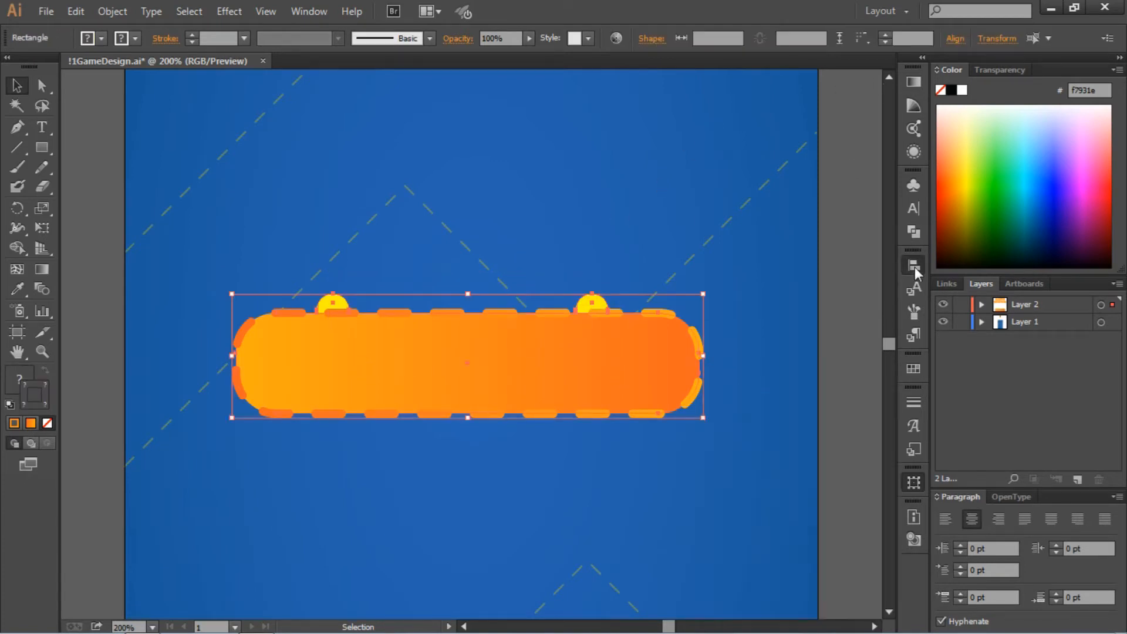
click(749, 293)
click(755, 209)
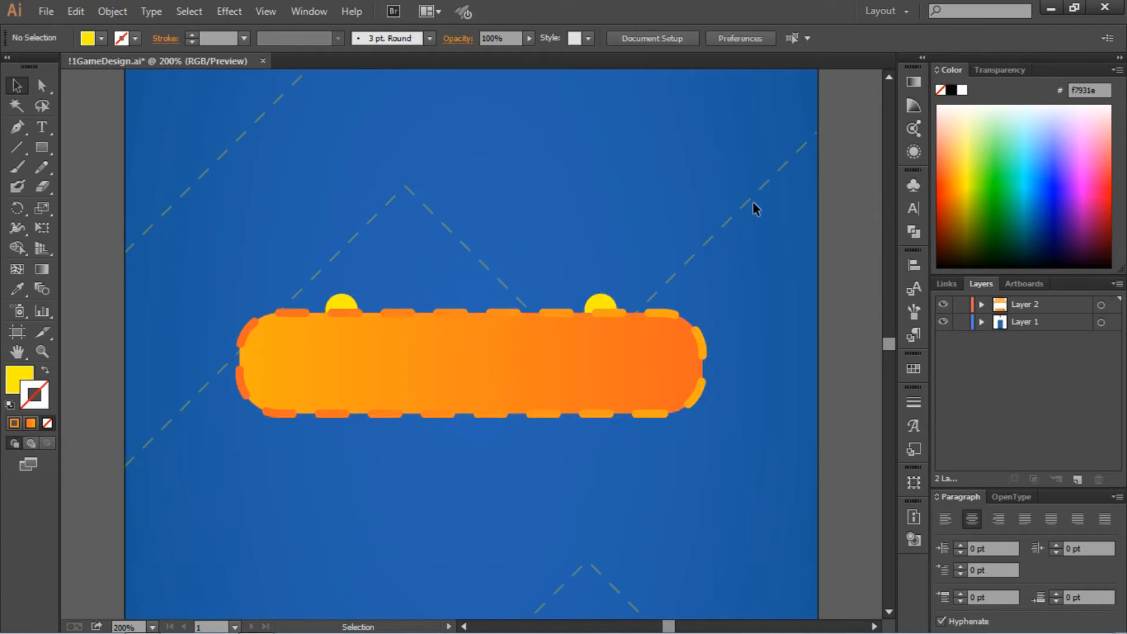
Add the text PLAY on the blue background between the DESIGN title and the orange bar.
key(ctrl+0)
key(ctrl+equal)
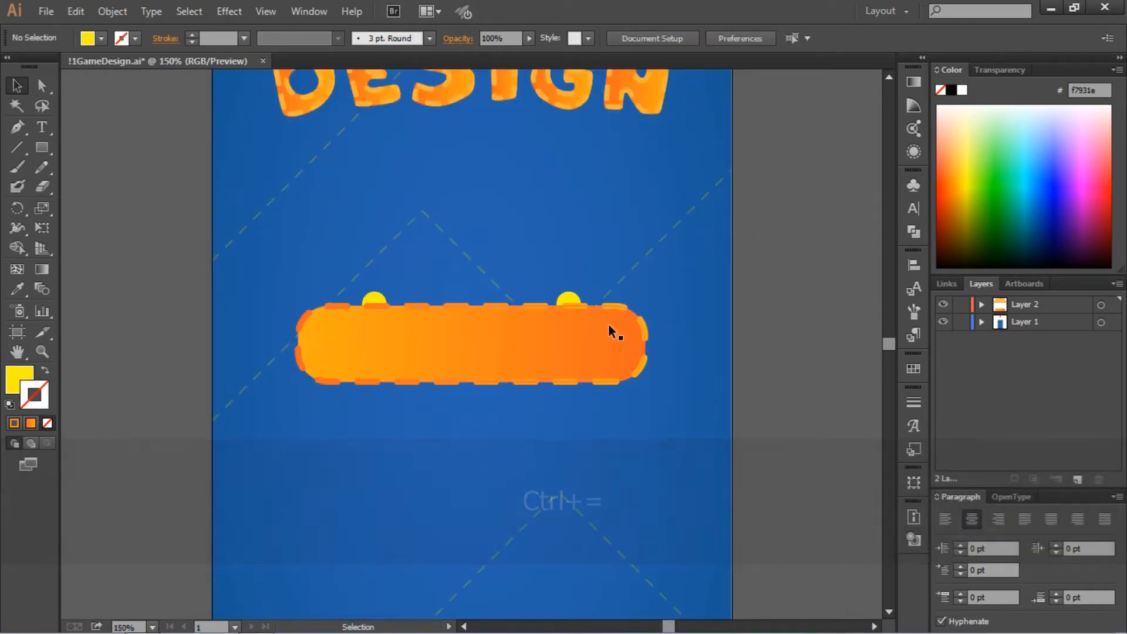
key(t)
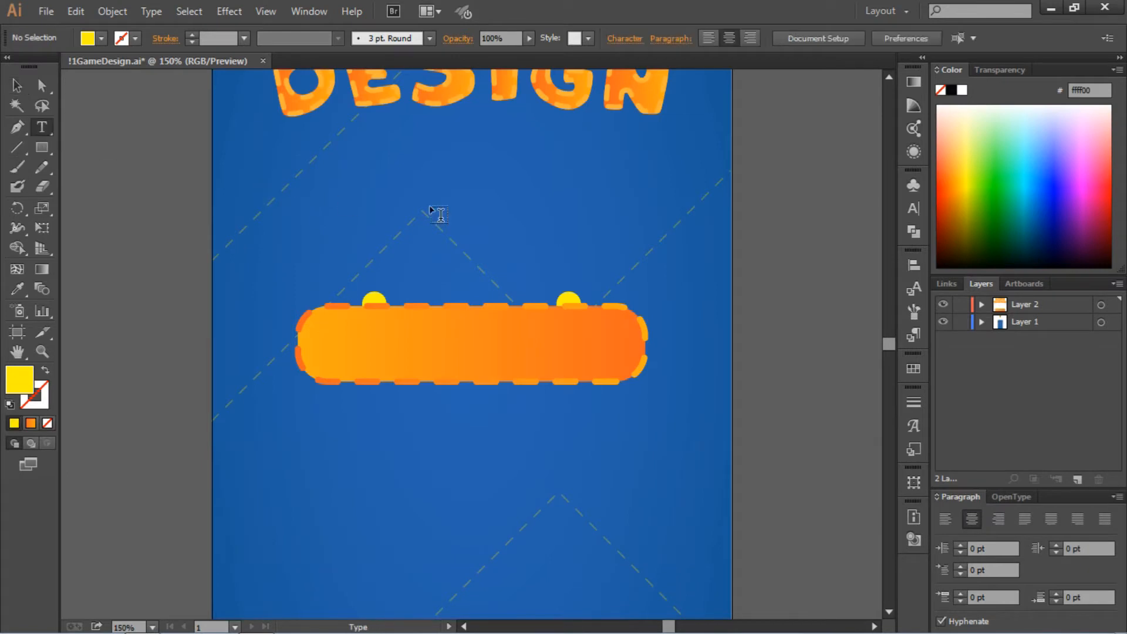
click(431, 206)
text(PL)
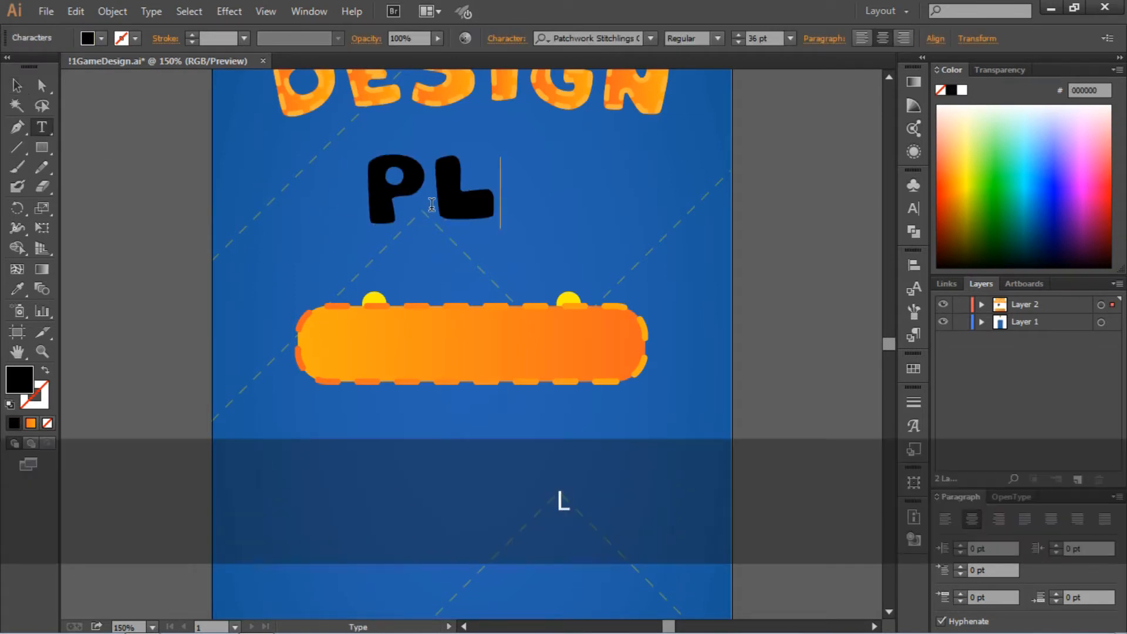
text(AY)
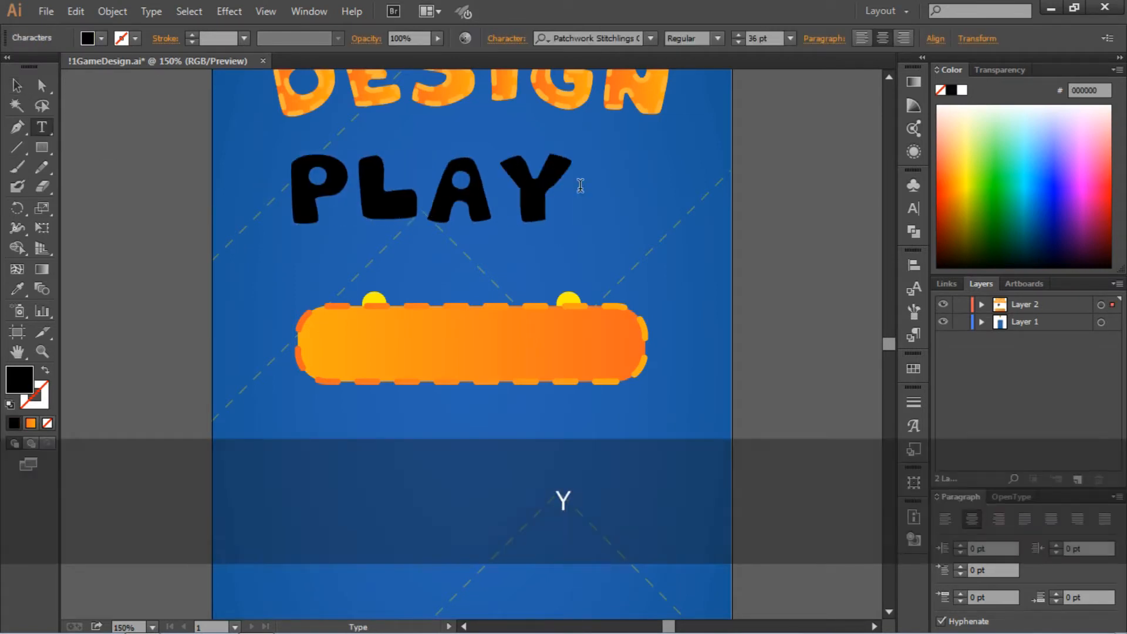
Set the font size of the whole PLAY text to 14 pt.
drag(581, 185, 249, 182)
click(791, 38)
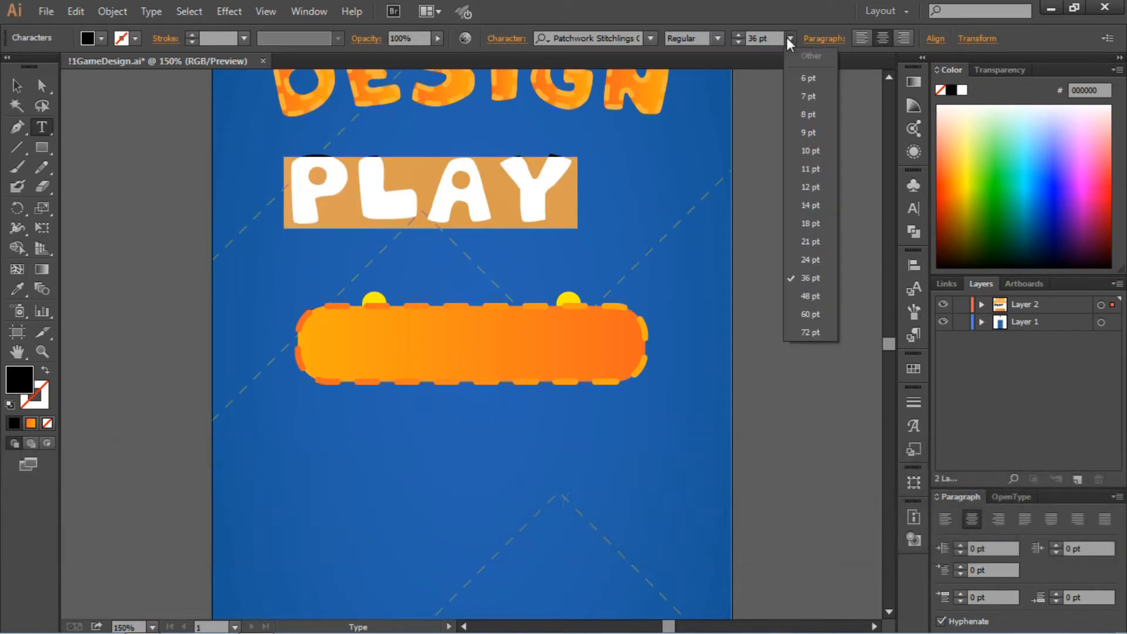
click(813, 222)
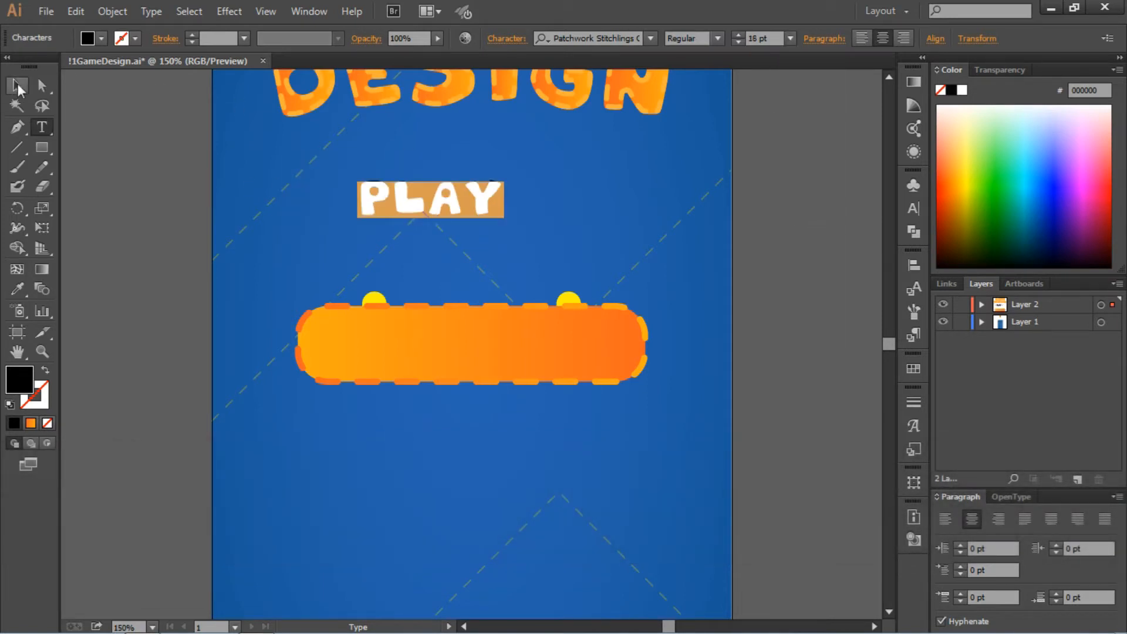
click(791, 38)
click(816, 195)
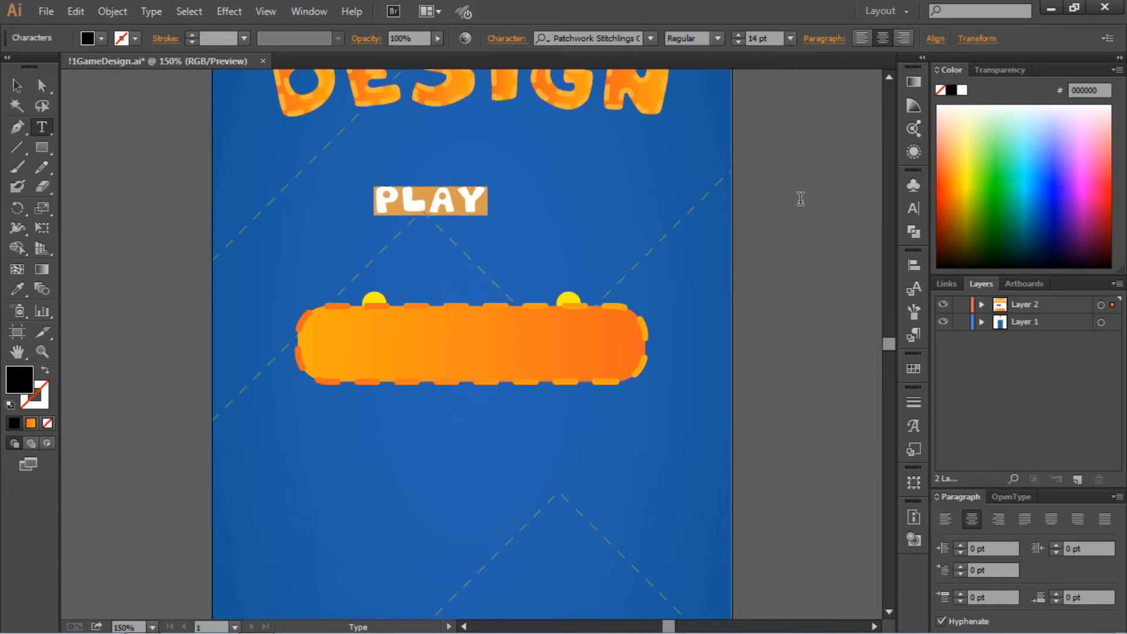
Move the PLAY text onto the middle of the orange bar.
click(16, 85)
click(221, 141)
drag(433, 202, 470, 341)
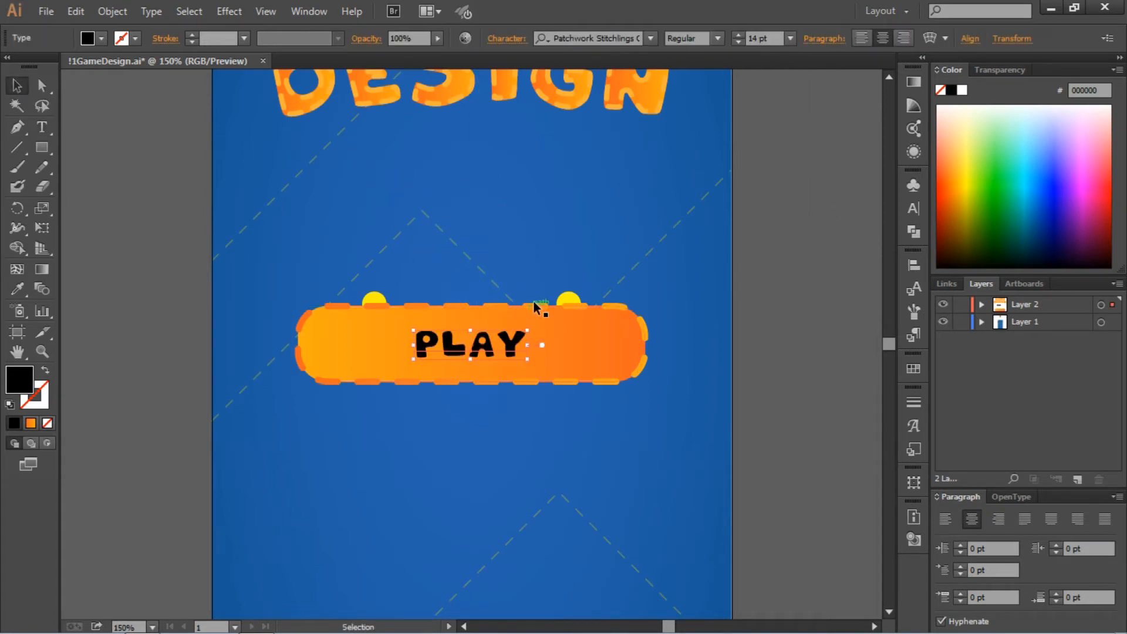
Fill the PLAY text with yellow (ffff00) and deselect it.
click(496, 347)
click(87, 38)
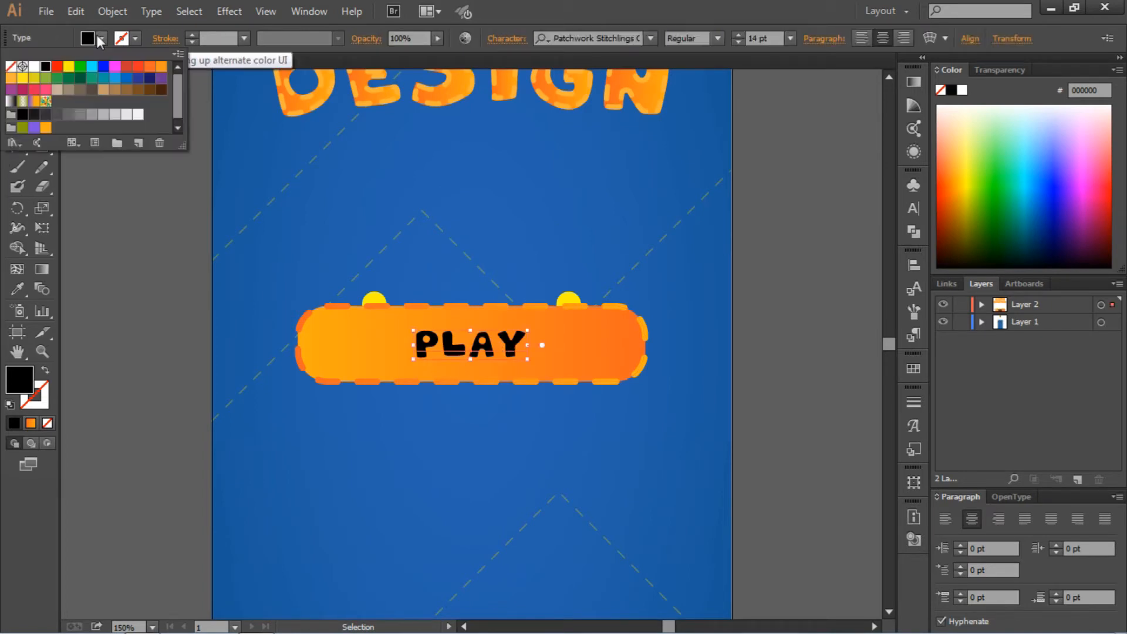
click(68, 66)
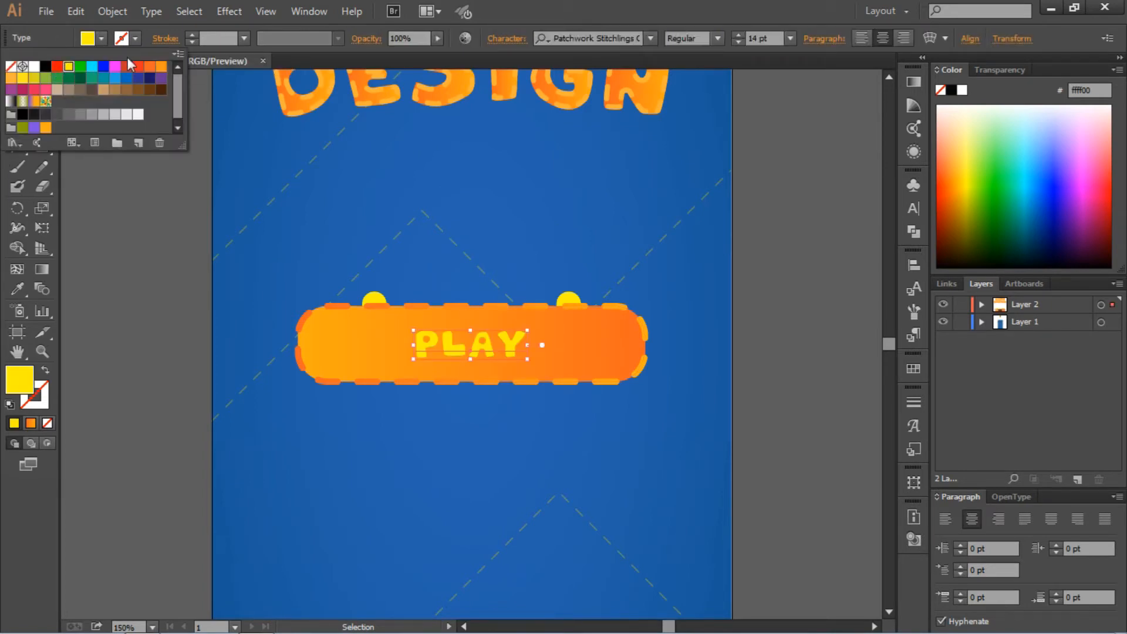
click(380, 178)
click(381, 178)
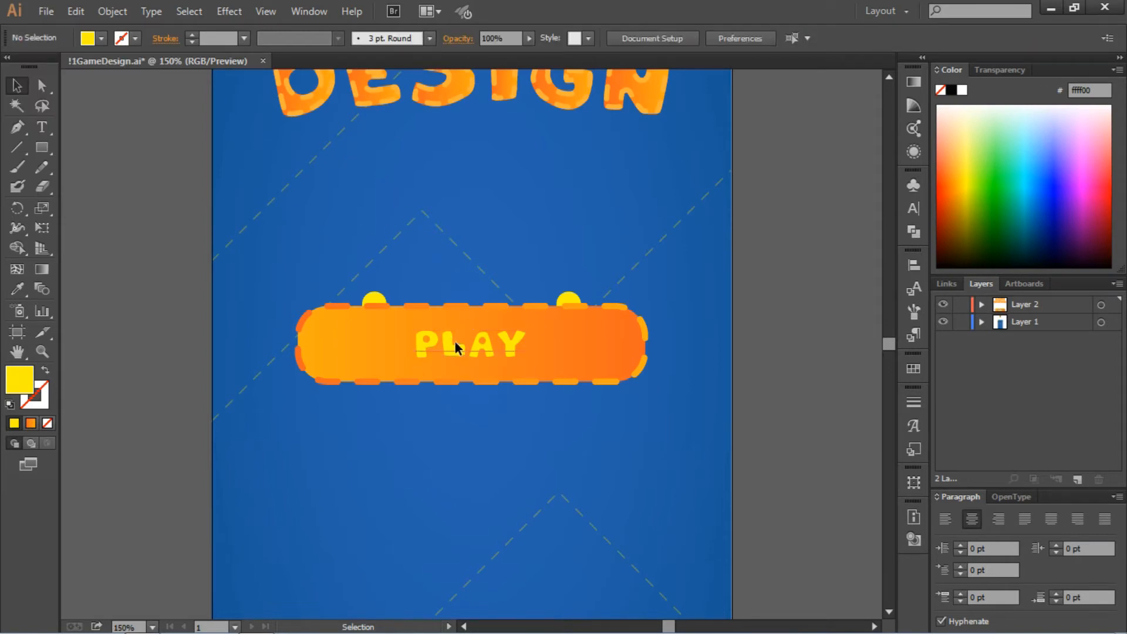
drag(456, 342, 457, 344)
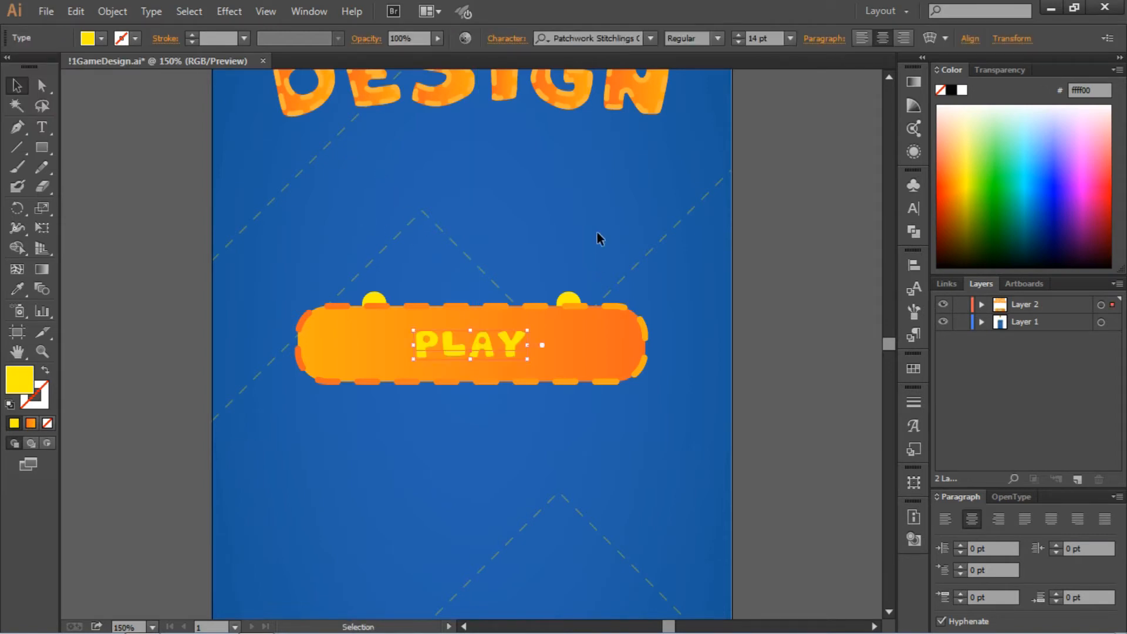
click(598, 238)
Start a Drop Shadow effect on the PLAY text with preview on and the blending mode set to Normal.
click(520, 344)
click(221, 16)
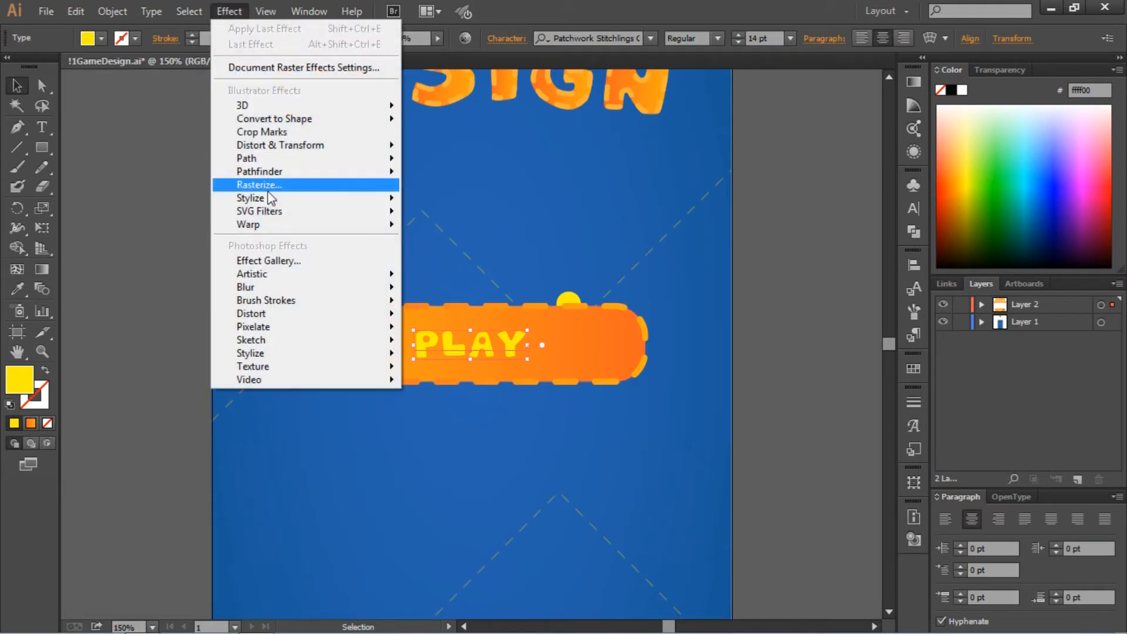
mouse_move(270, 198)
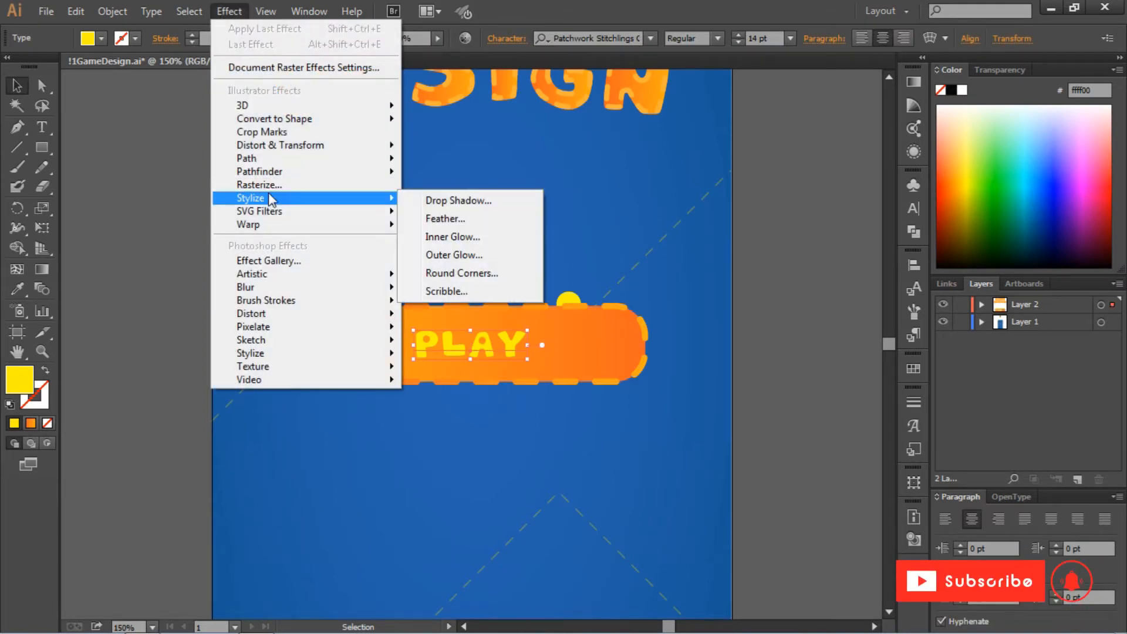
click(456, 202)
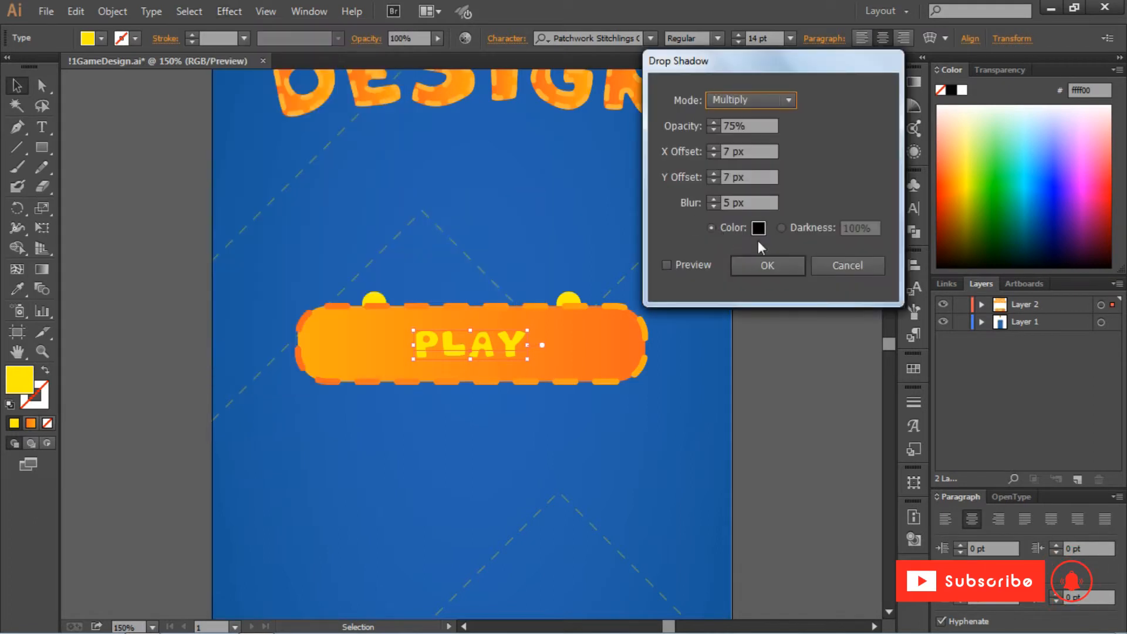
click(667, 265)
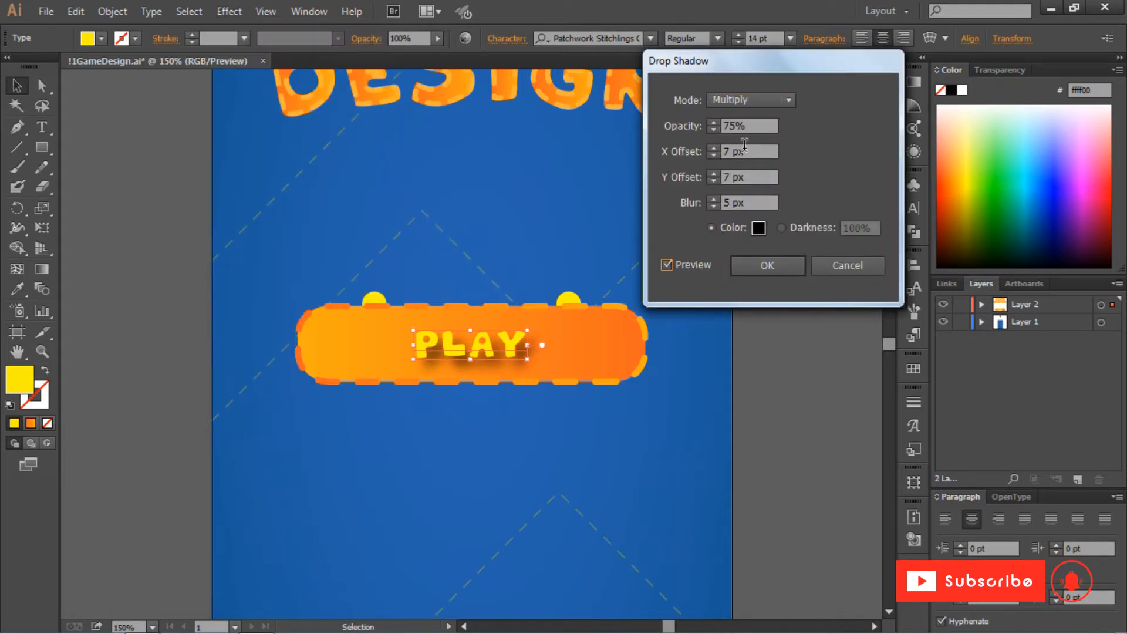
click(748, 104)
click(748, 112)
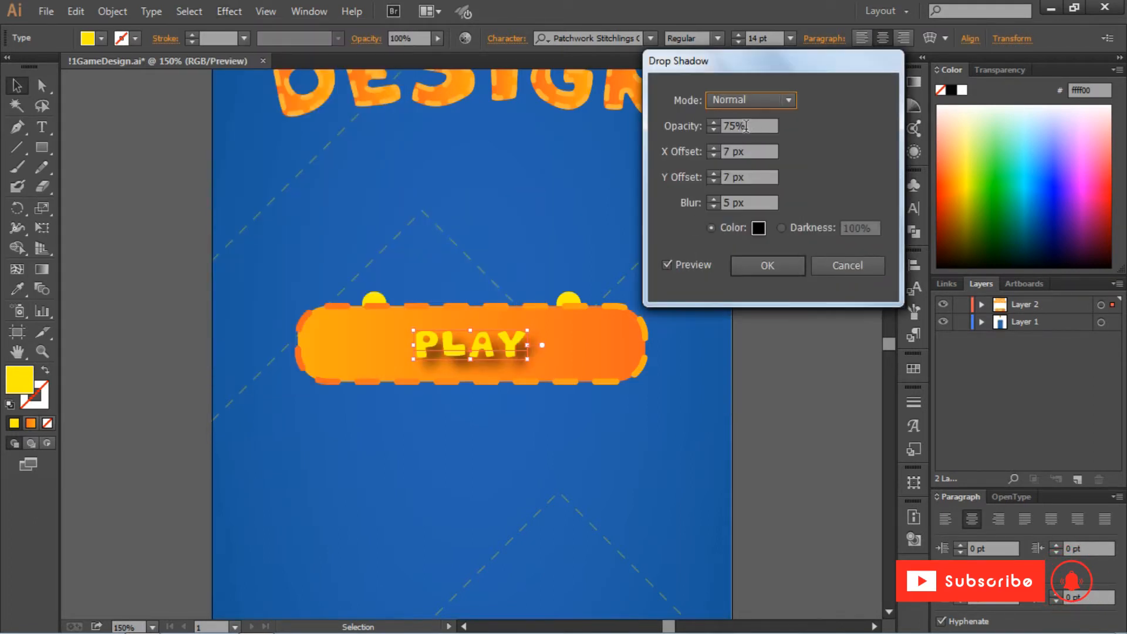
Set the PLAY text's drop shadow to 0 px X offset, 3 px Y offset and 0 px blur.
click(746, 152)
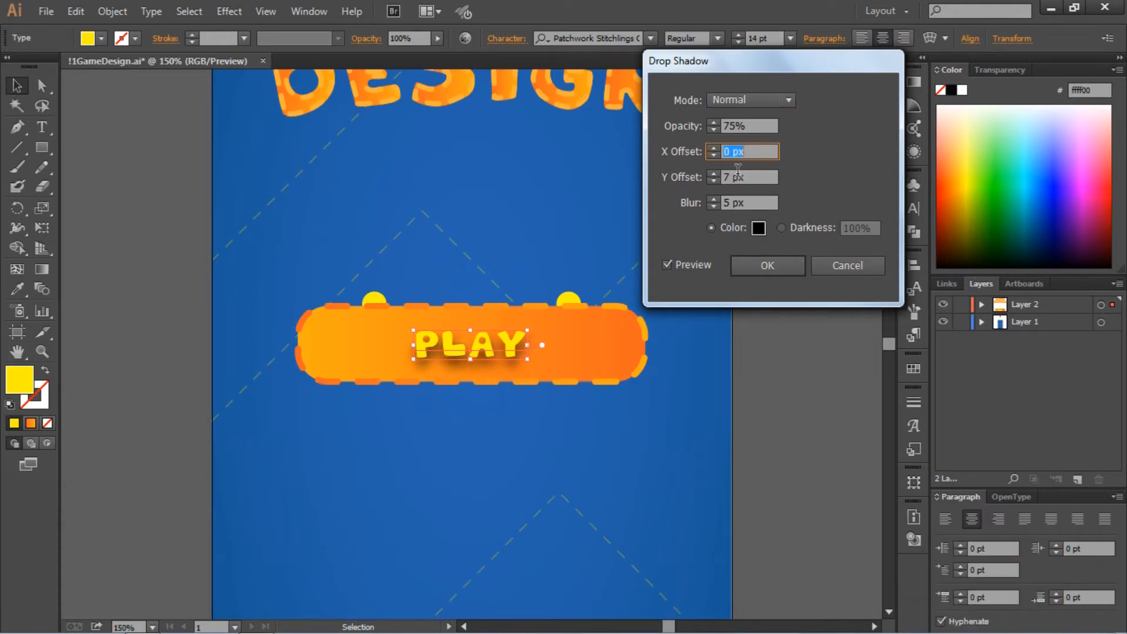
click(741, 202)
key(Down)
key(Down)
key(Down)
key(Down)
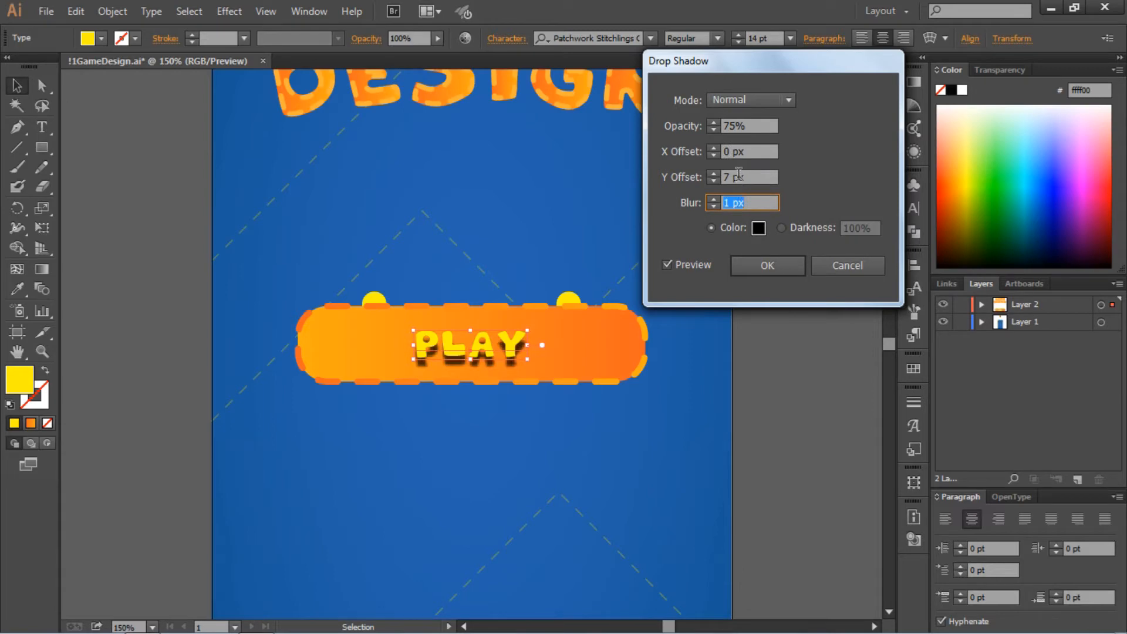
click(739, 176)
key(Down)
key(Down)
key(Down)
key(Down)
click(743, 203)
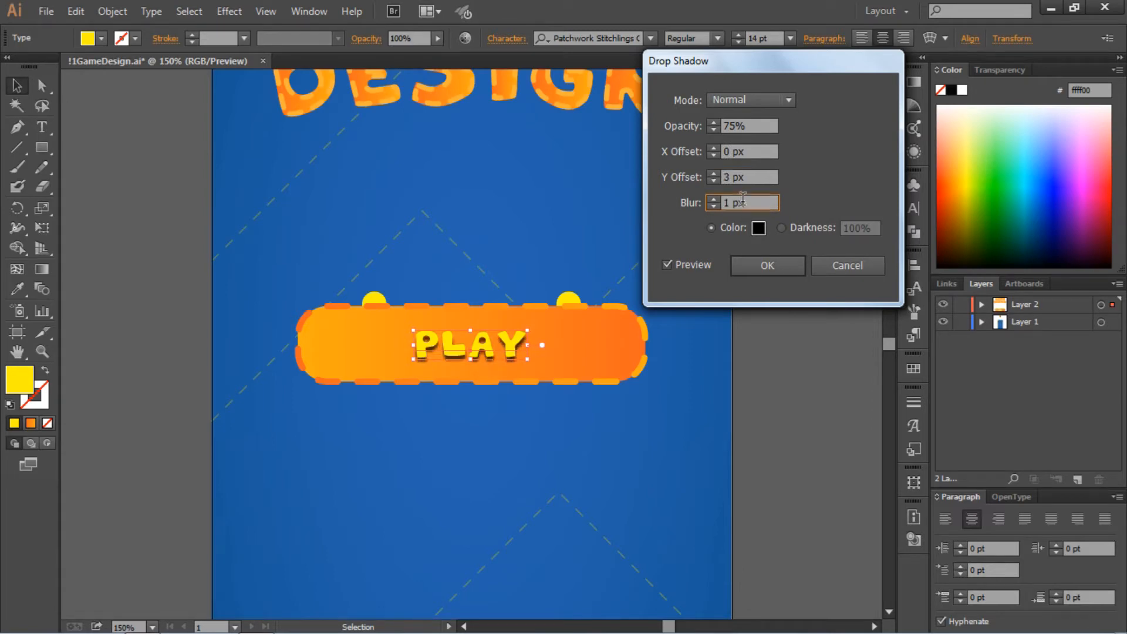
key(Down)
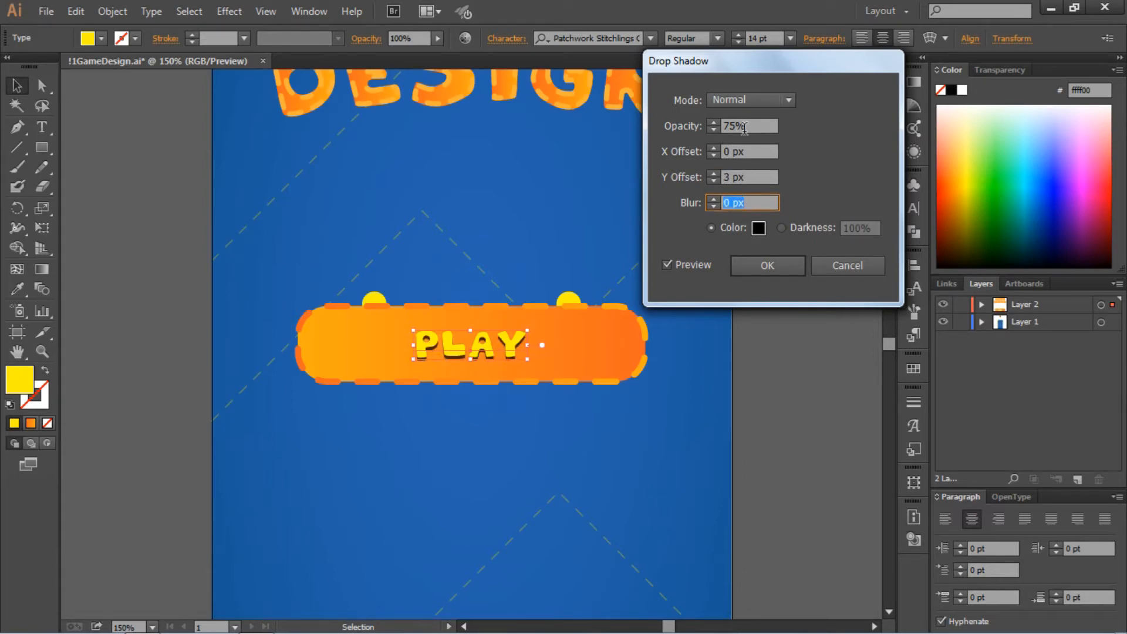
Set the drop shadow's opacity to 25% and apply the effect to the PLAY text.
drag(737, 126, 727, 129)
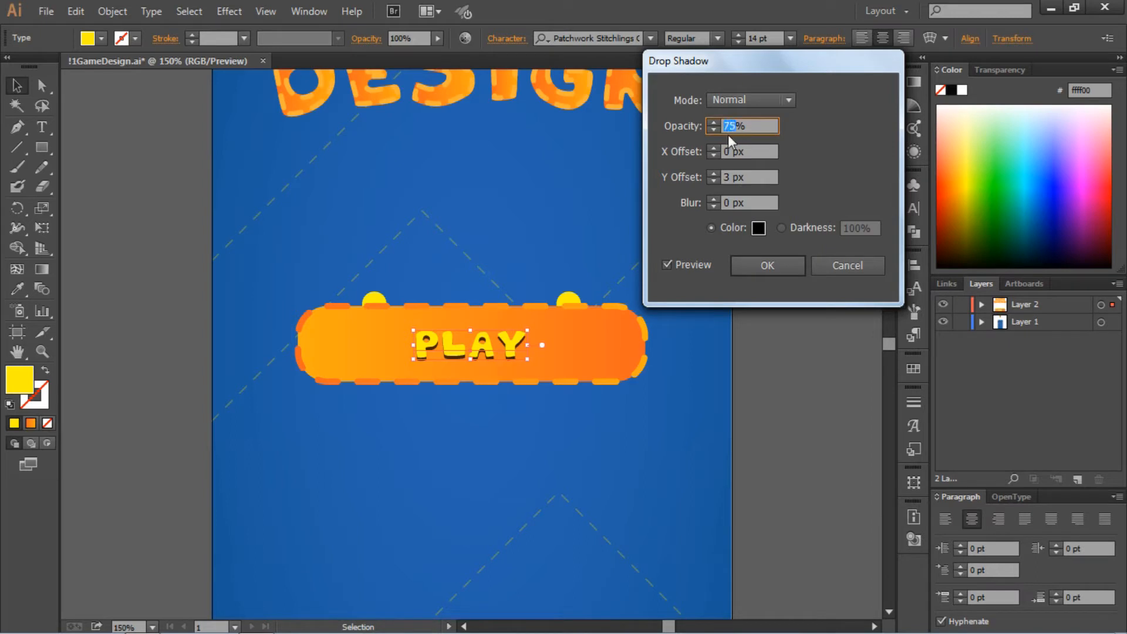
text(25)
click(748, 147)
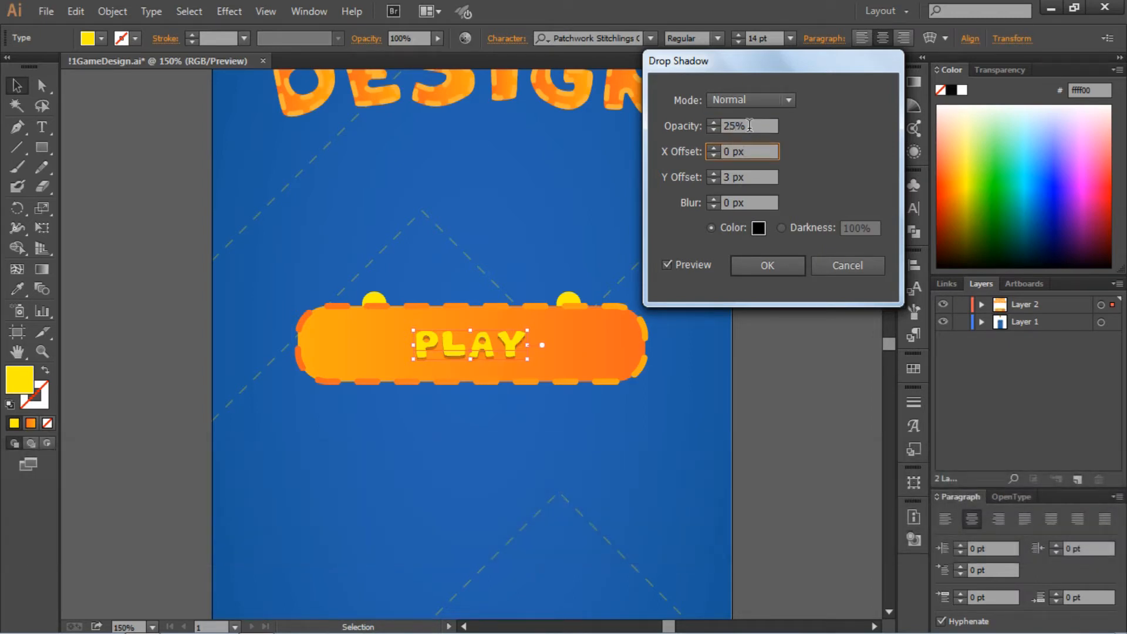
key(Tab)
key(Up)
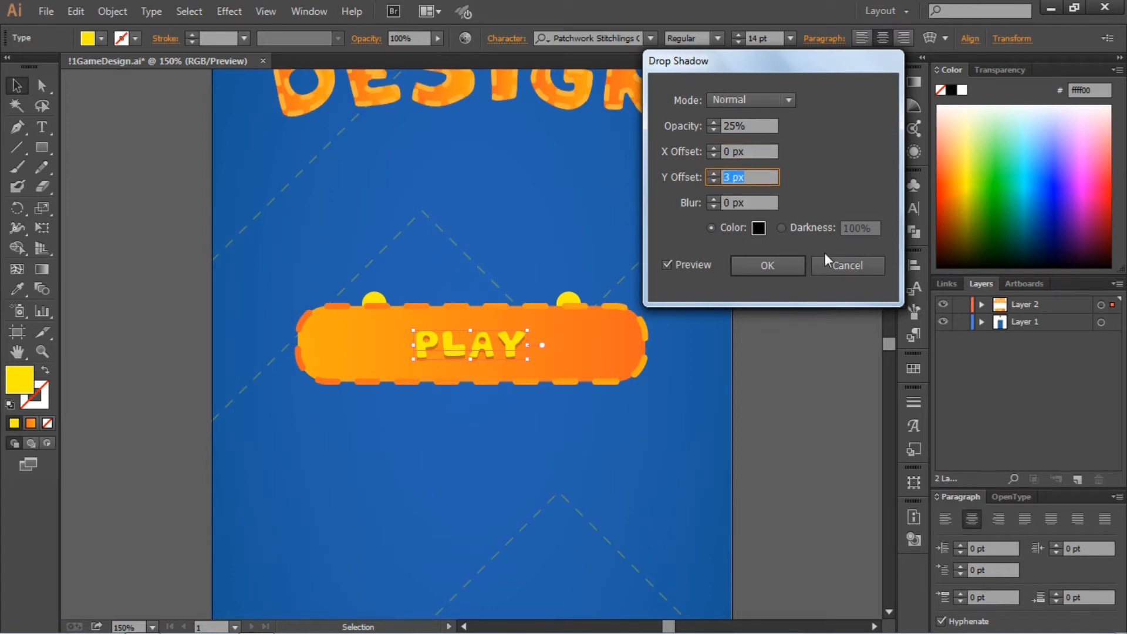
click(783, 267)
click(780, 309)
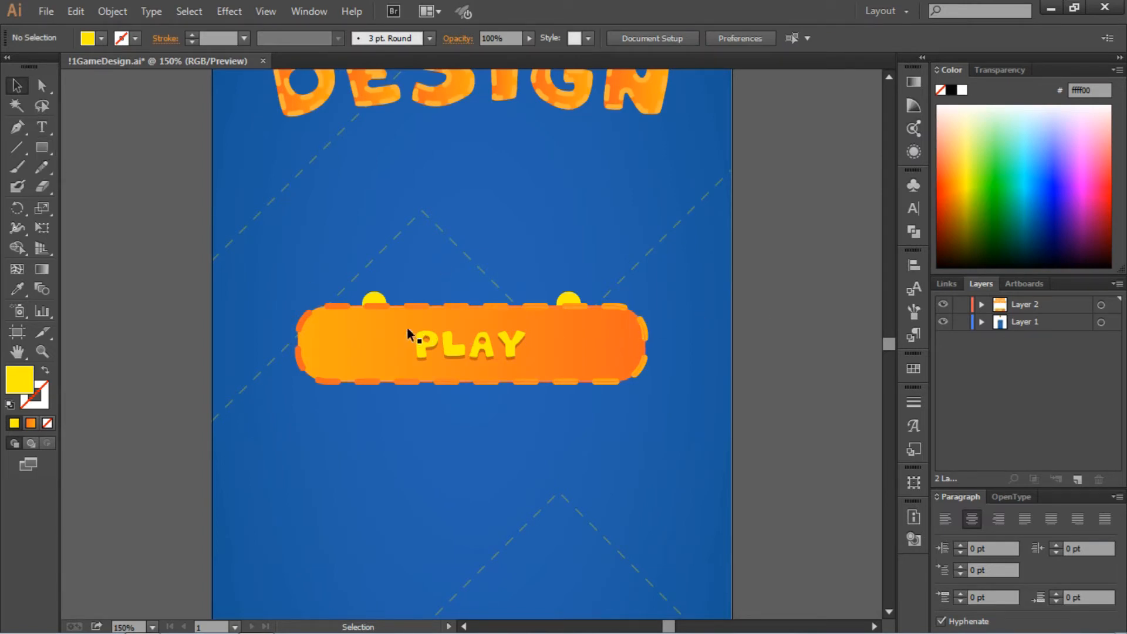
Draw a yellow rectangle about 241 × 39 px inside the orange bar and select it.
click(35, 148)
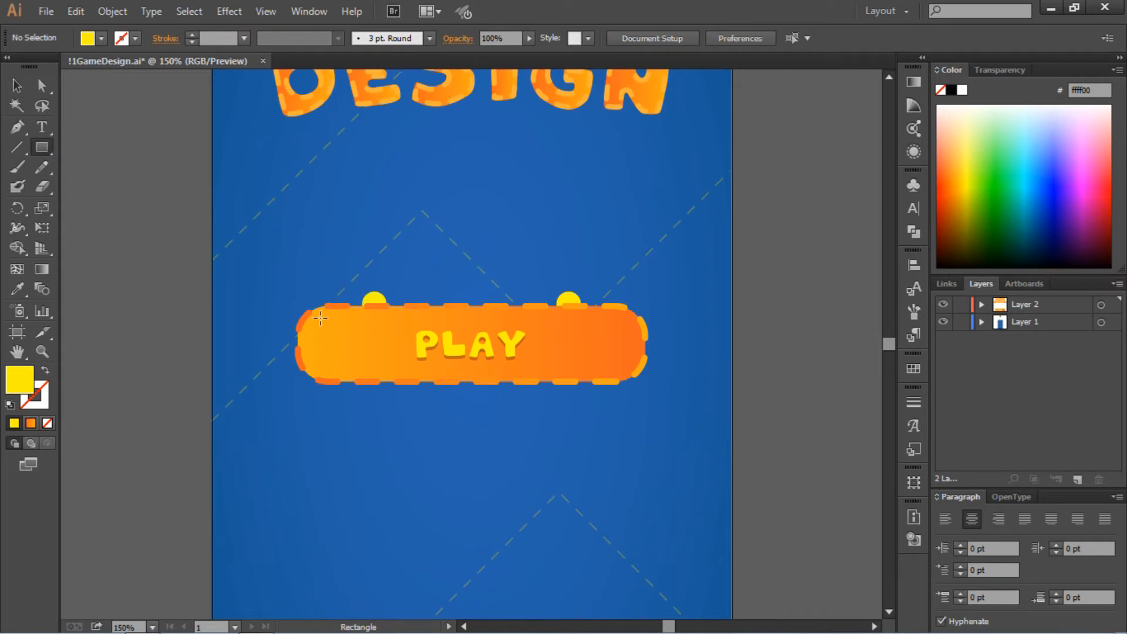
drag(321, 318, 620, 366)
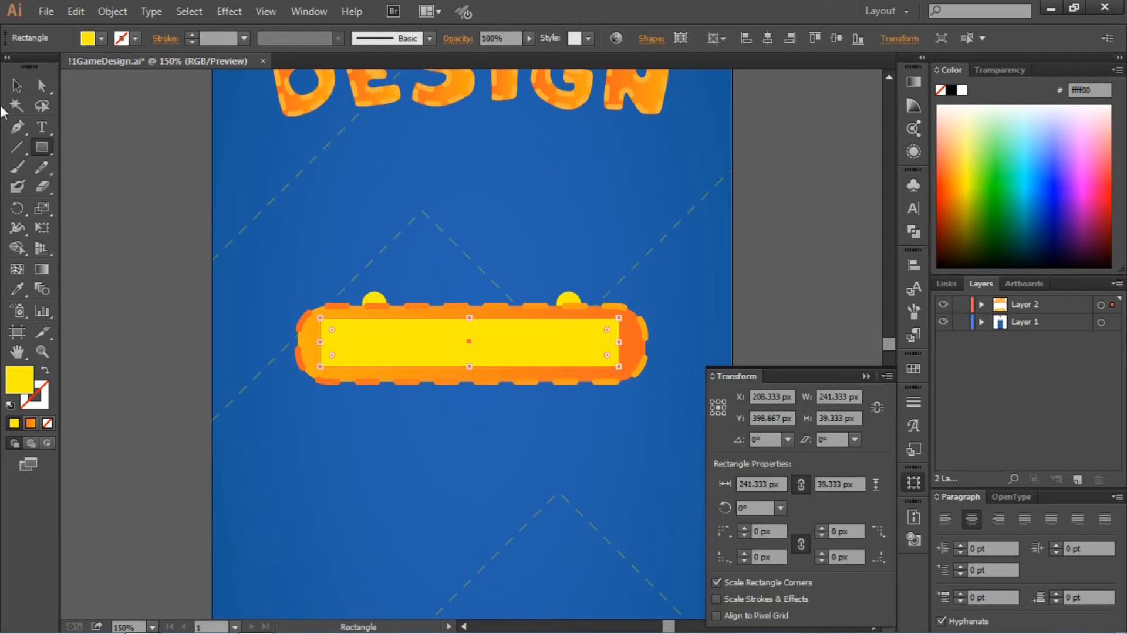
click(18, 86)
click(491, 302)
click(548, 347)
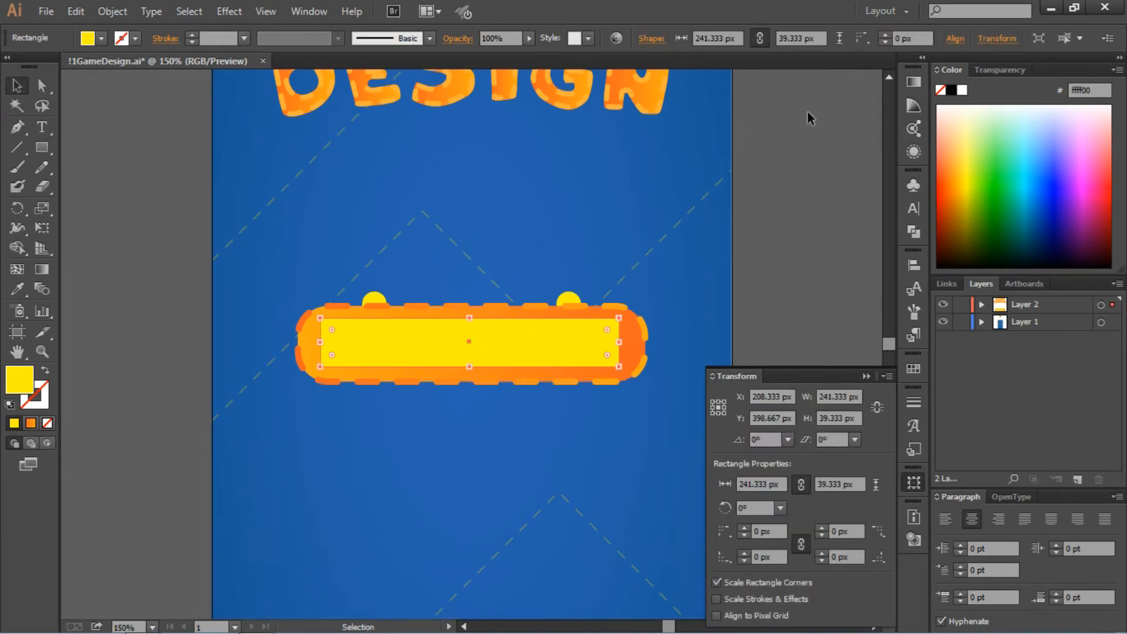
Center the yellow rectangle horizontally on the artboard and round its corners to a radius of about 13.83 px.
click(913, 265)
click(751, 293)
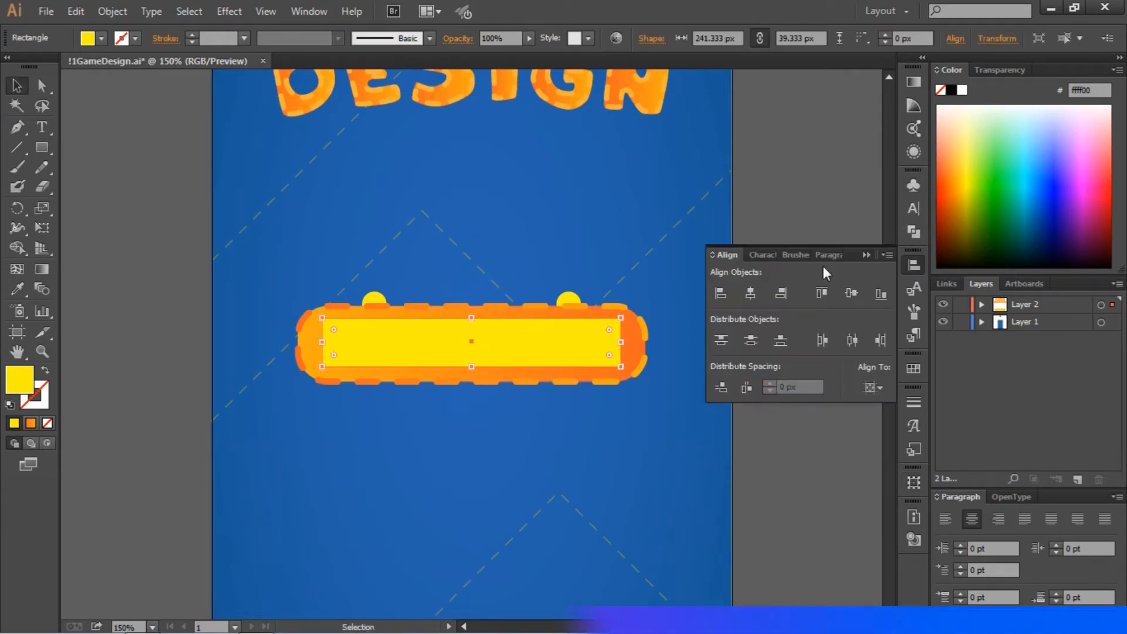
click(863, 256)
drag(610, 330, 603, 334)
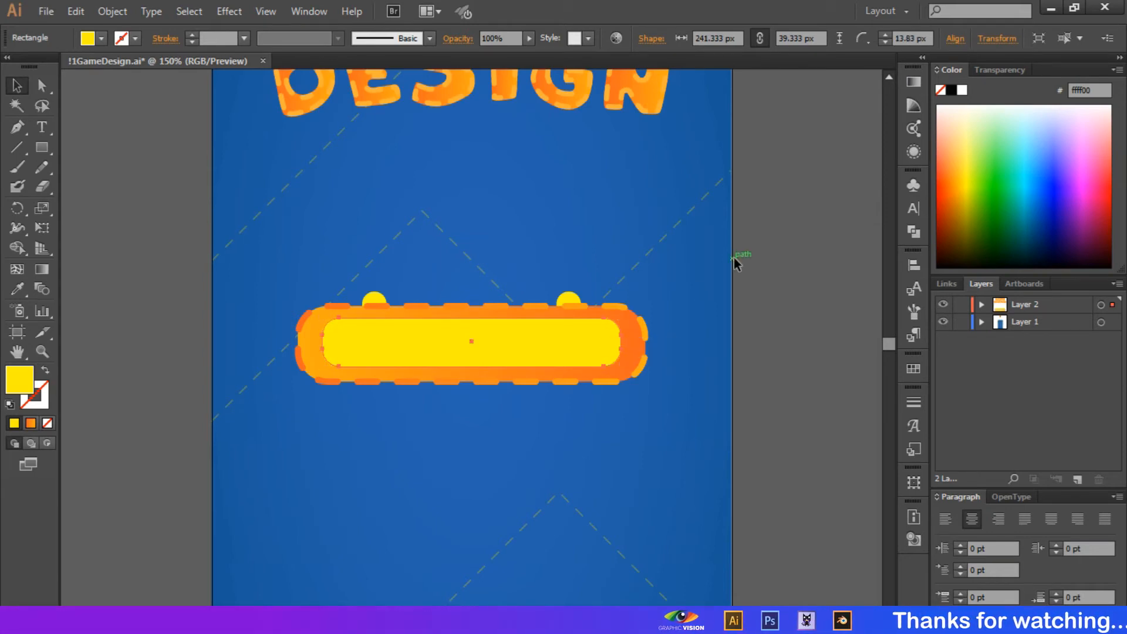
click(734, 258)
click(584, 332)
key(ctrl+p)
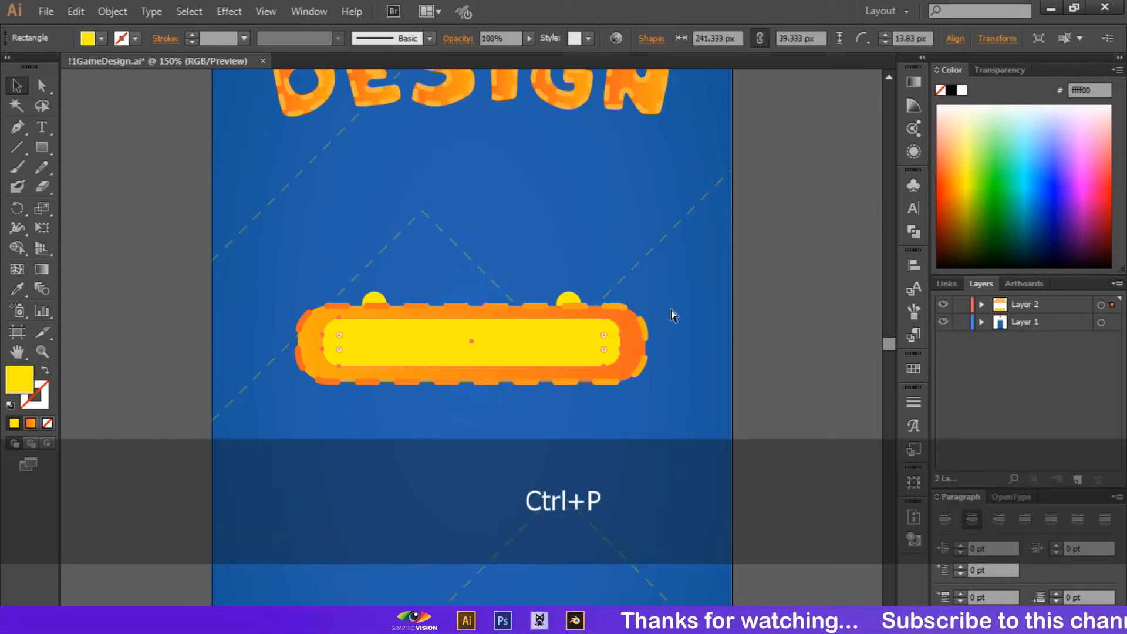
key(ctrl+bracketleft)
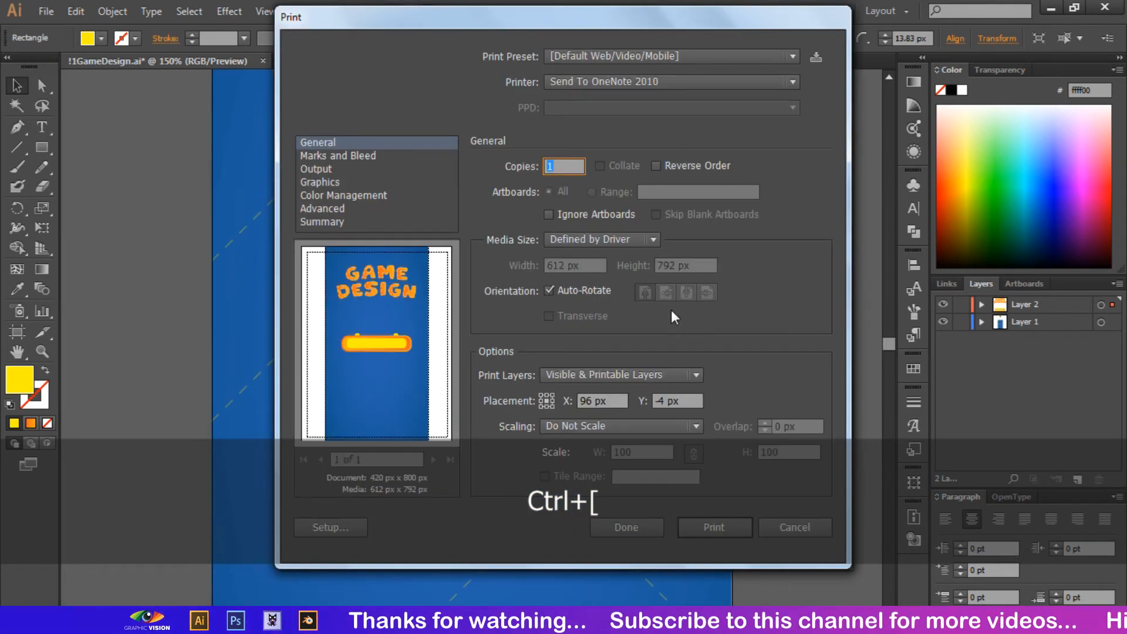
click(808, 523)
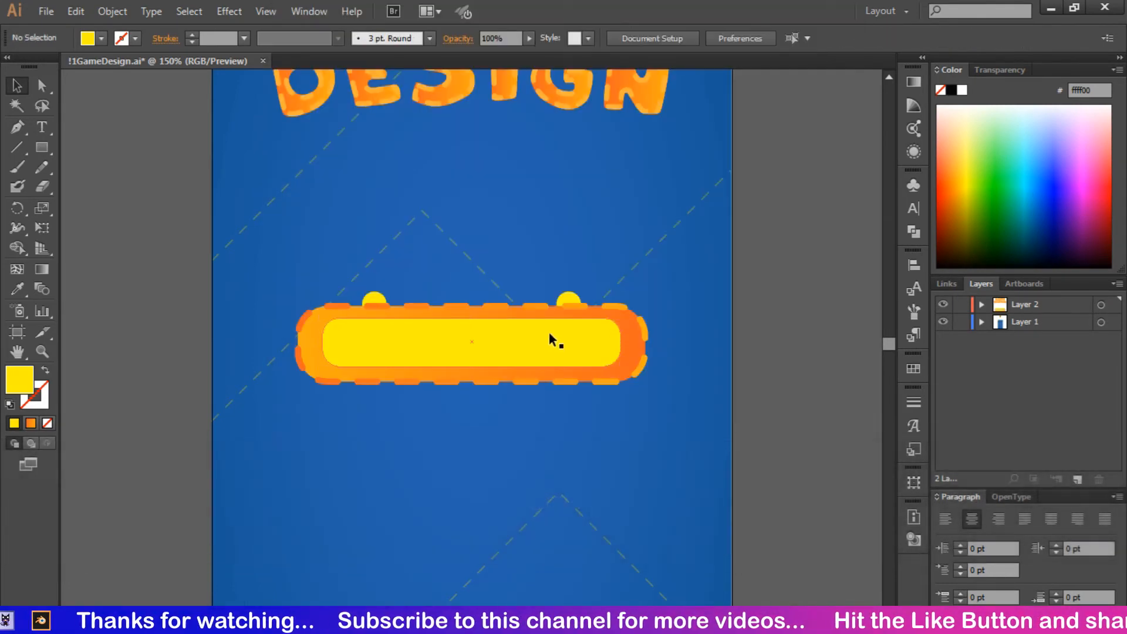
Place the yellow rounded rectangle behind the PLAY text but in front of the orange bar.
click(614, 332)
key(ctrl+bracketleft)
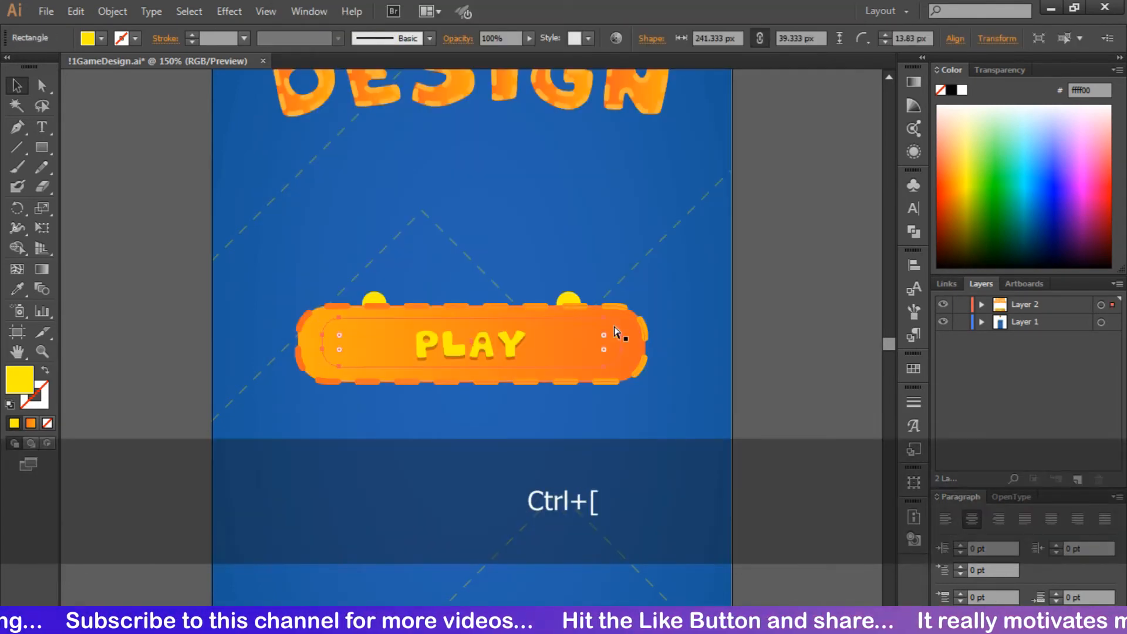
key(ctrl+bracketright)
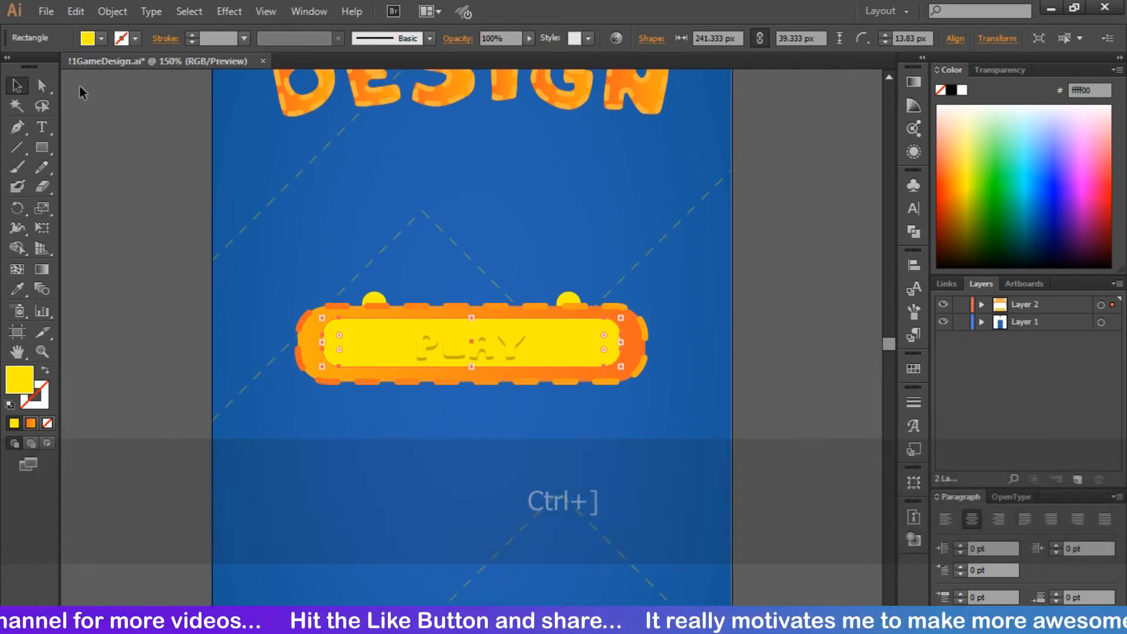
Copy the orange gradient from the title lettering onto the rounded rectangle and remove the rectangle's stroke.
click(17, 288)
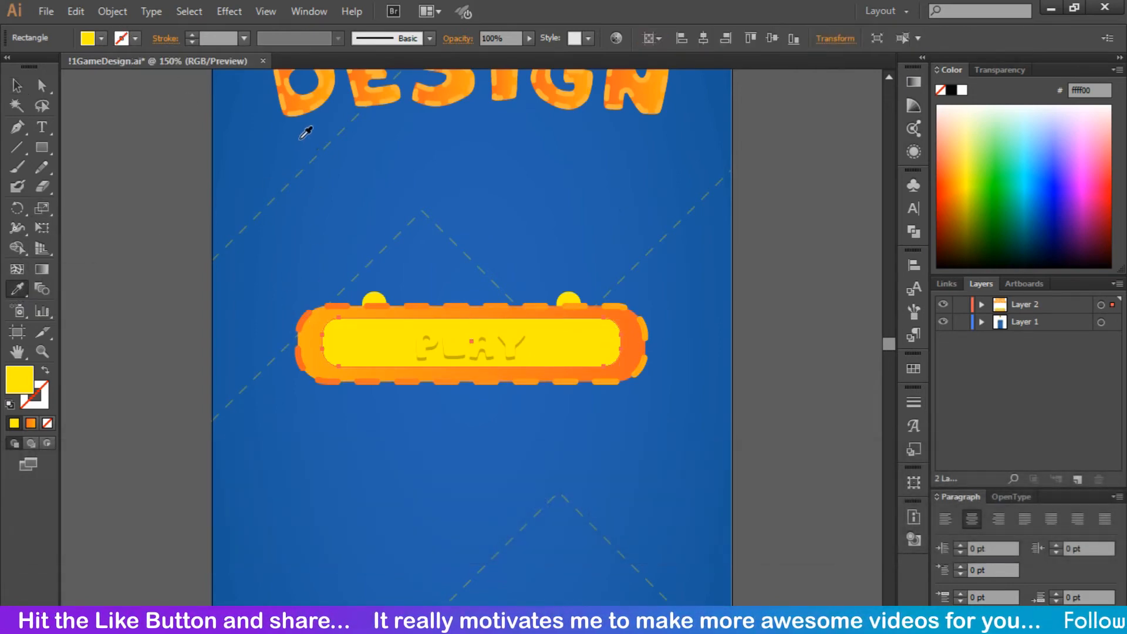
click(302, 97)
key(v)
click(200, 101)
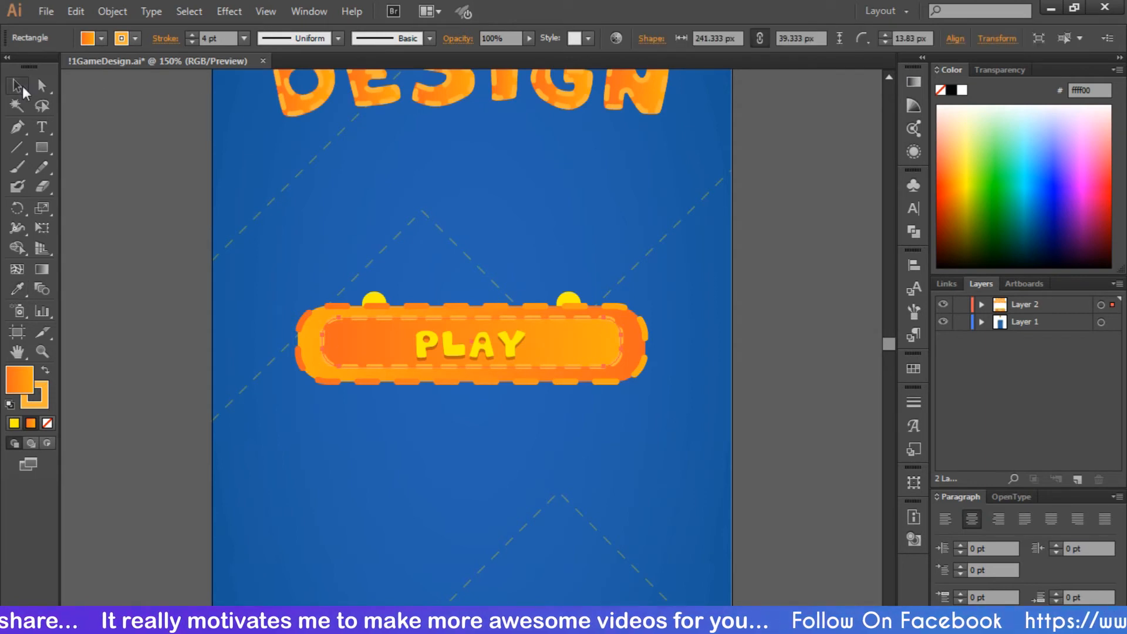
click(384, 343)
click(135, 38)
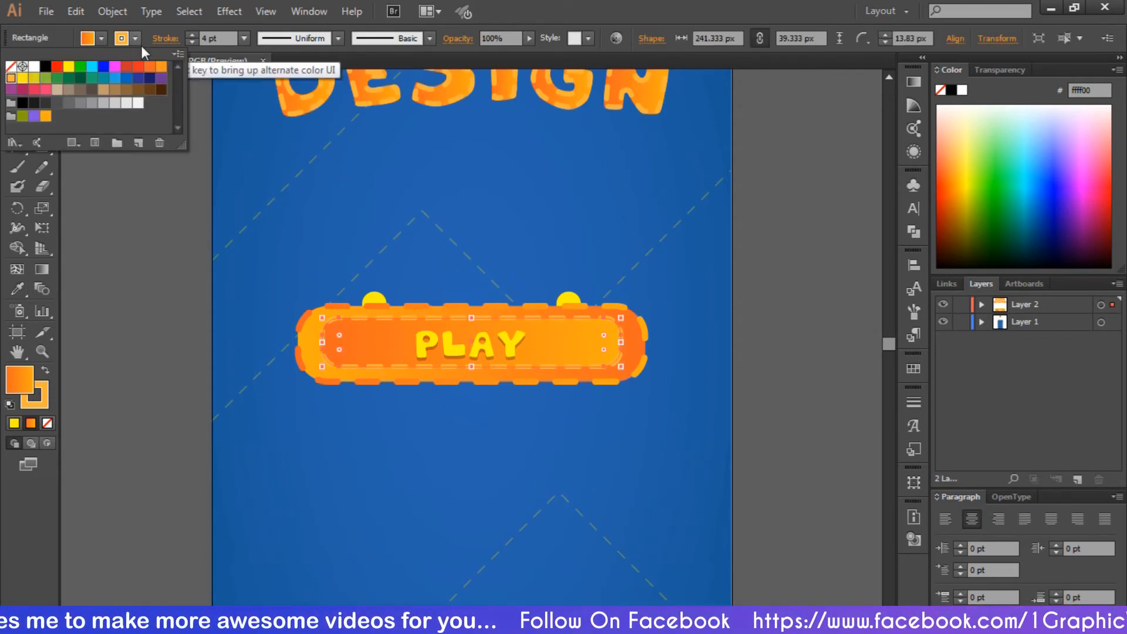
click(11, 66)
click(499, 214)
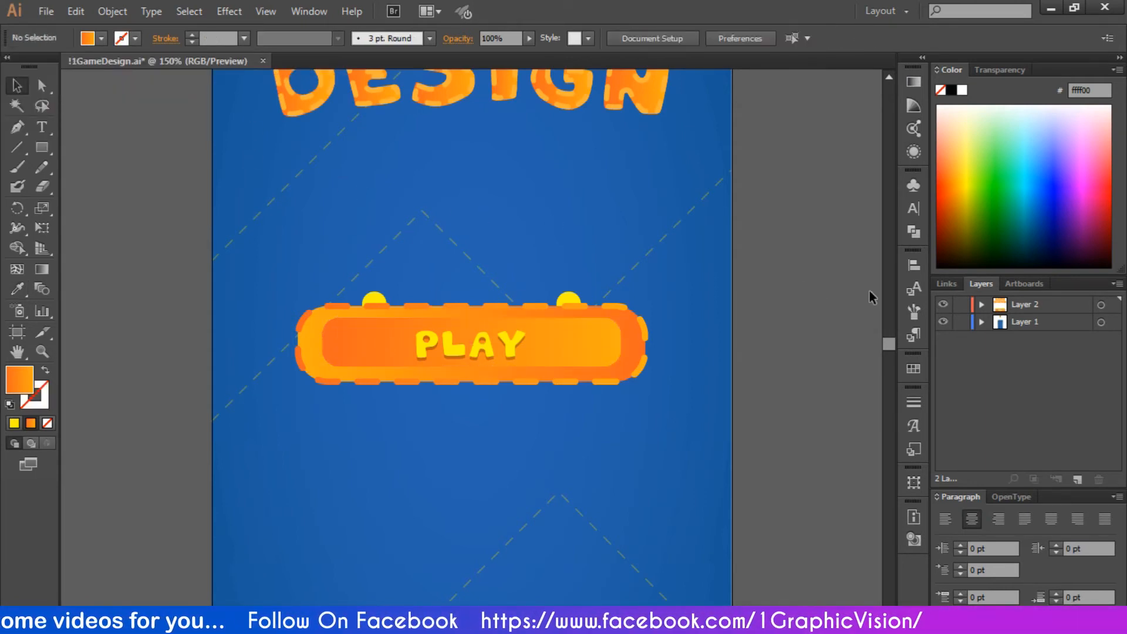
Scale the inner rounded rectangle up from its center to about 264 × 43 px.
click(575, 353)
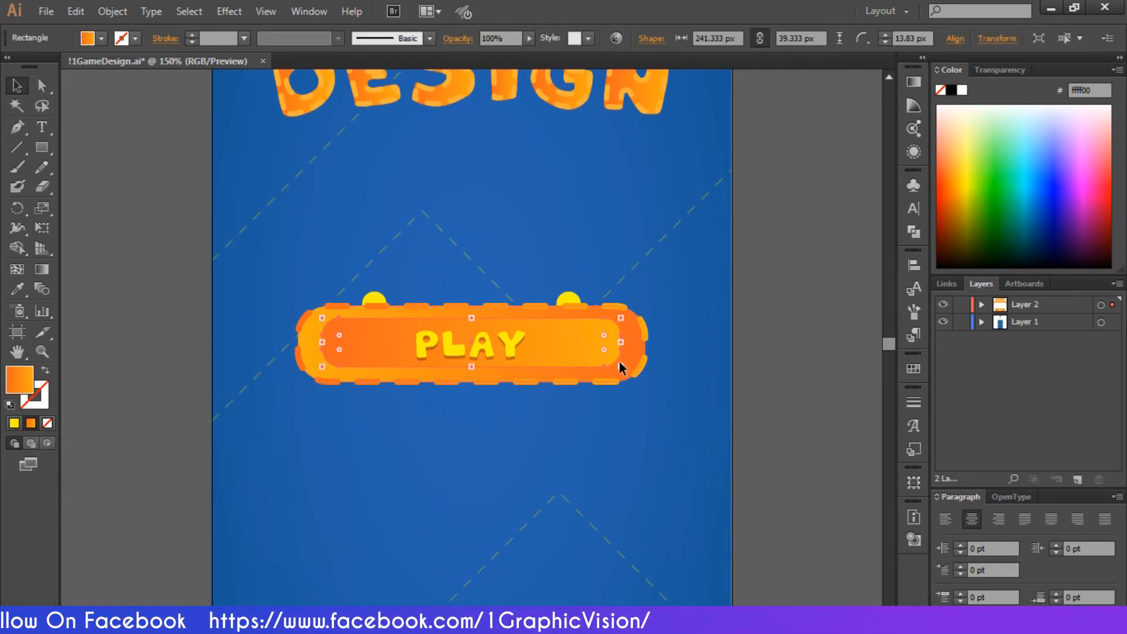
drag(620, 362, 636, 370)
key(ctrl+z)
click(573, 346)
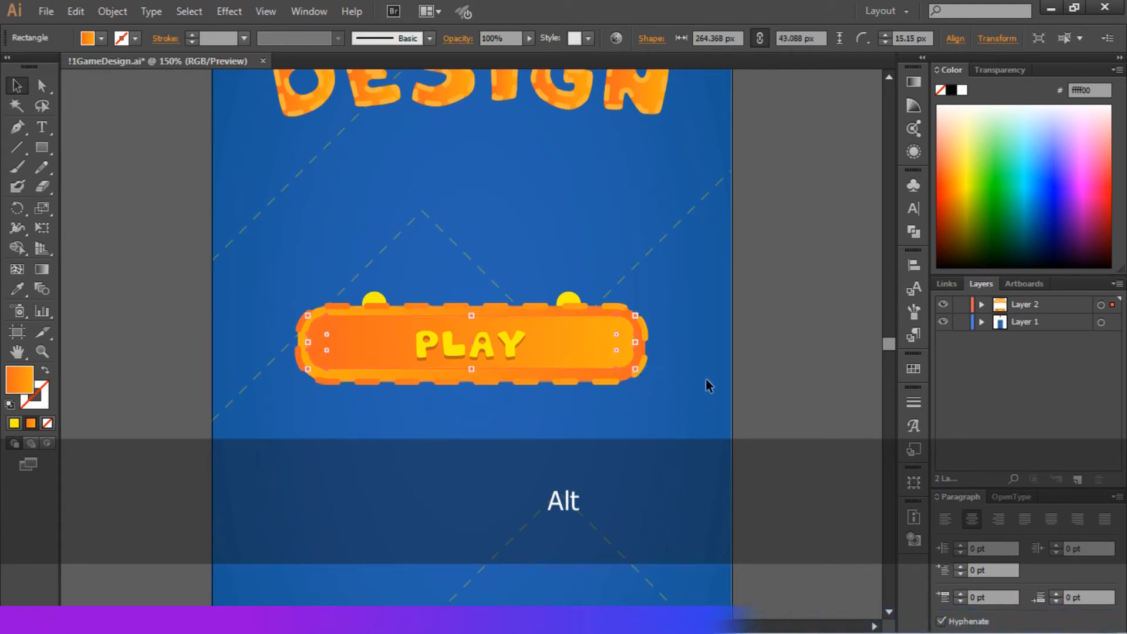
drag(682, 285, 625, 433)
click(679, 293)
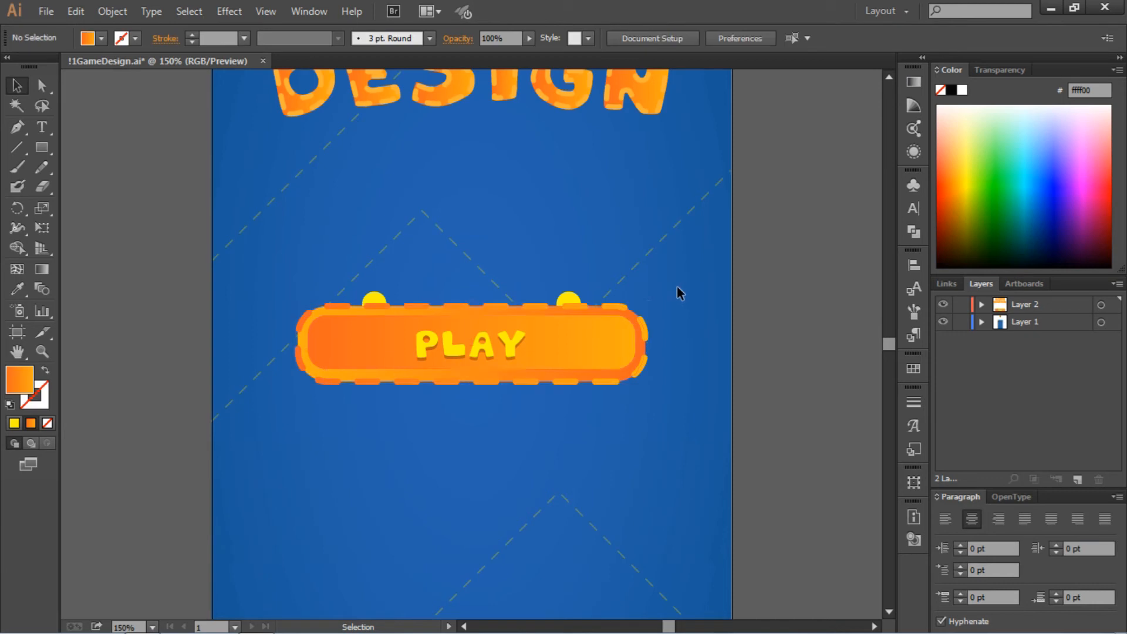
Narrow the inner rounded rectangle to about 260 px wide and center it horizontally on the artboard.
click(615, 345)
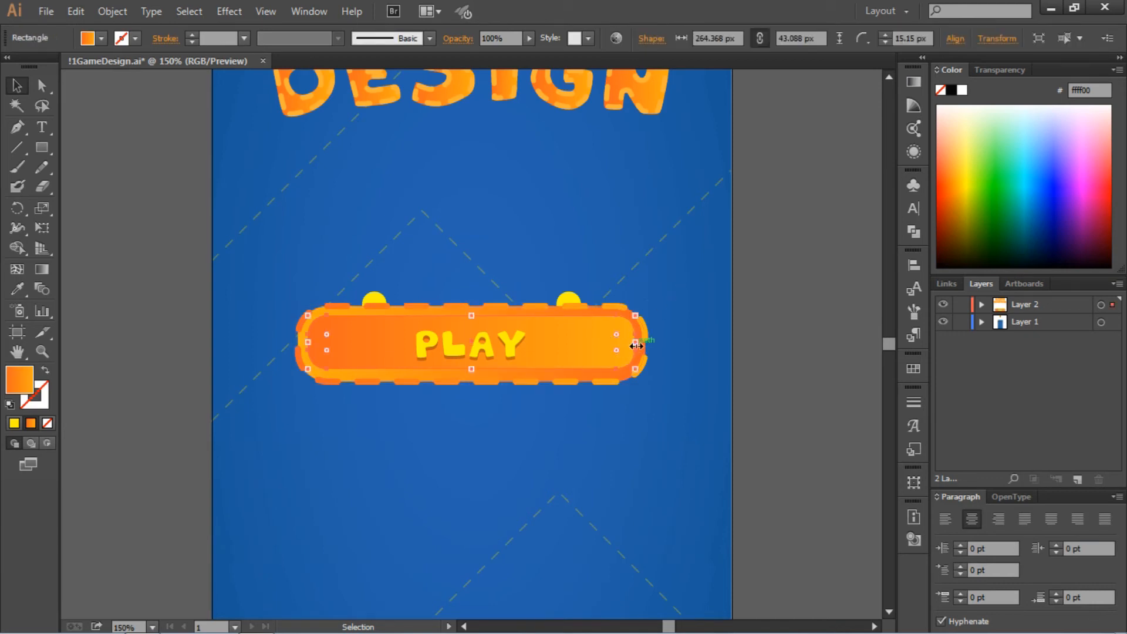
drag(636, 346, 624, 347)
click(699, 355)
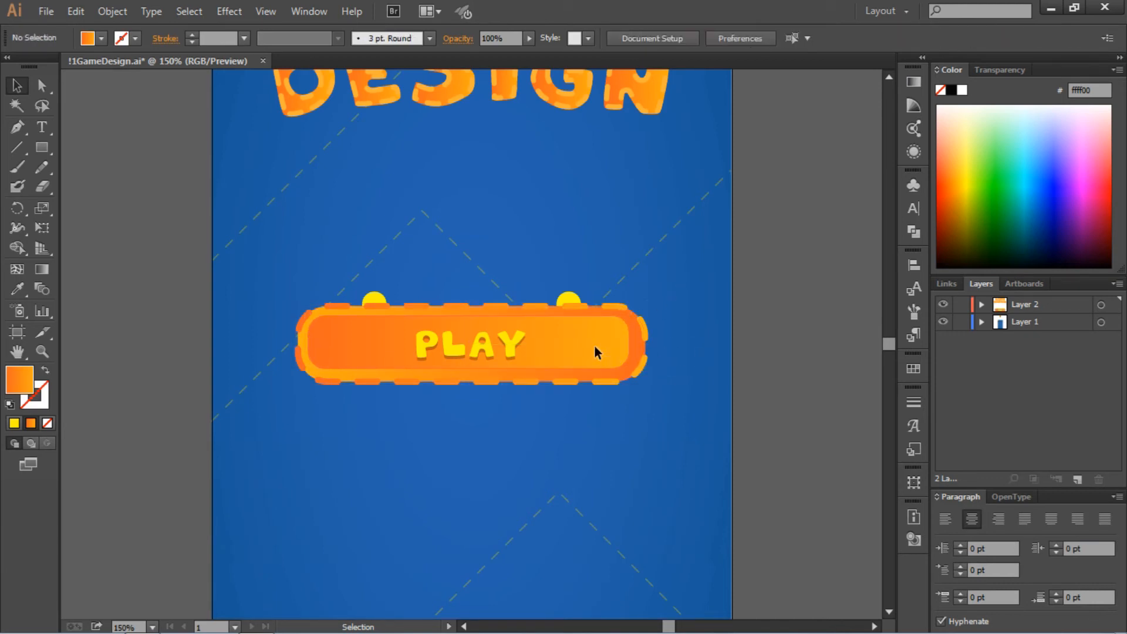
click(598, 353)
click(913, 265)
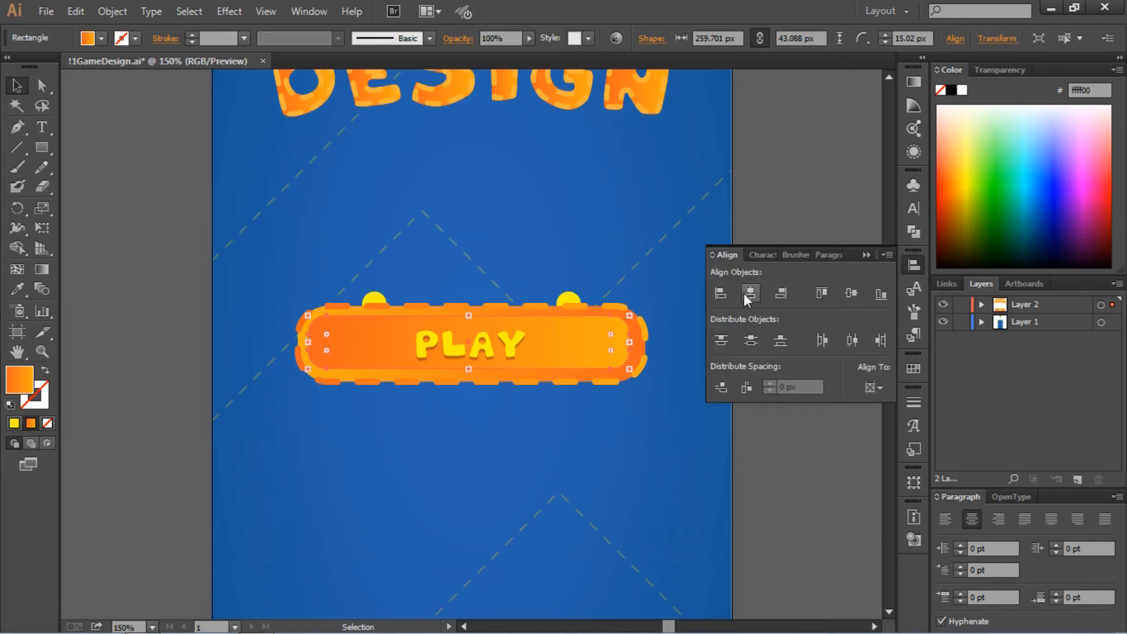
click(746, 293)
click(866, 255)
click(763, 262)
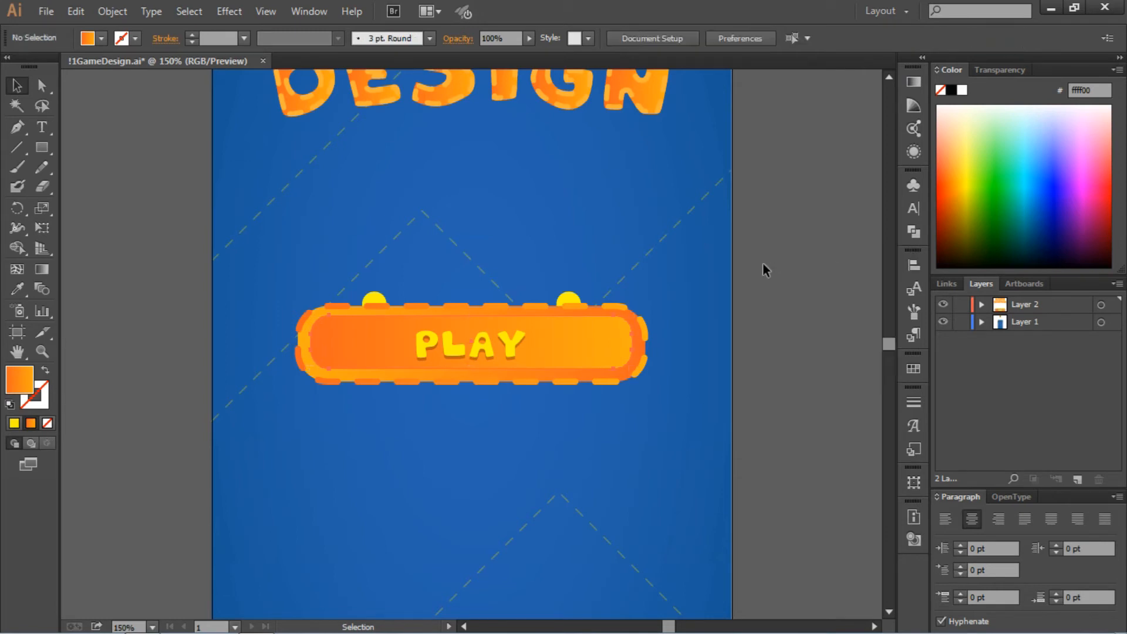
Tighten the inner rectangle's corner radius to about 14.03 px.
click(618, 342)
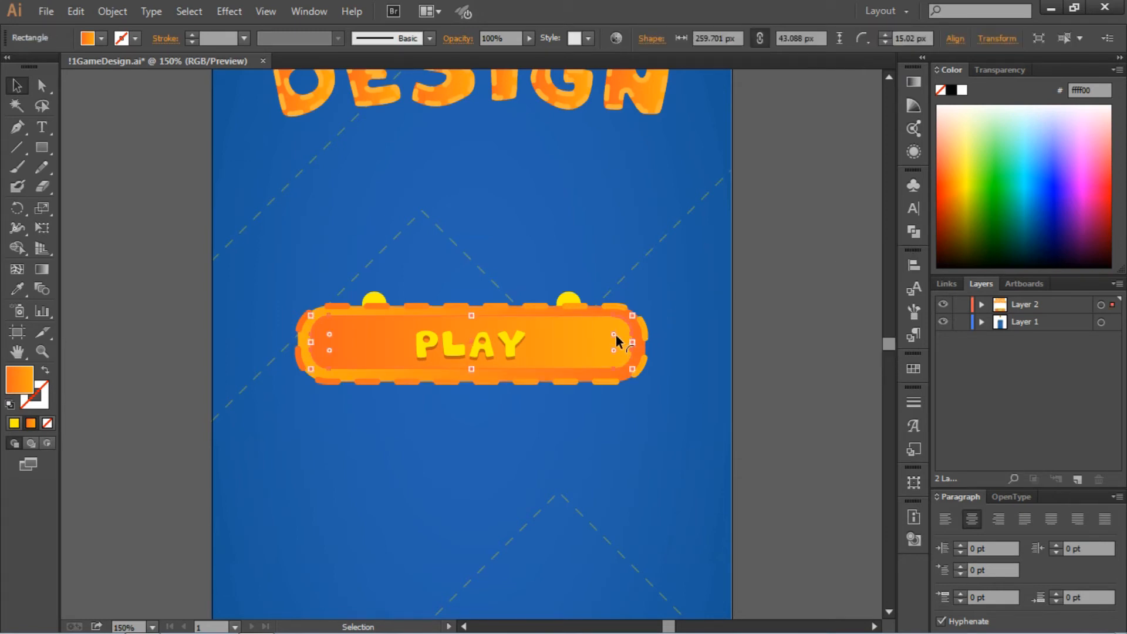
click(746, 329)
key(ctrl)
key(ctrl+minus)
key(ctrl+minus)
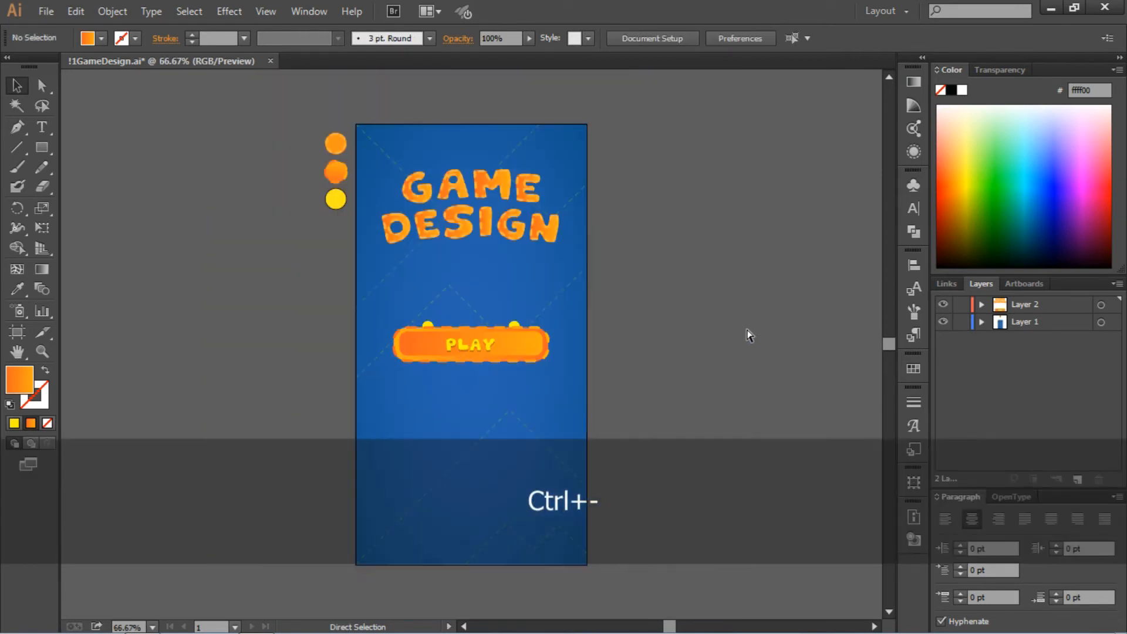
Move the PLAY text up slightly and nudge the inner rounded rectangle down one increment.
key(ctrl+equal)
key(ctrl+equal)
key(ctrl+equal)
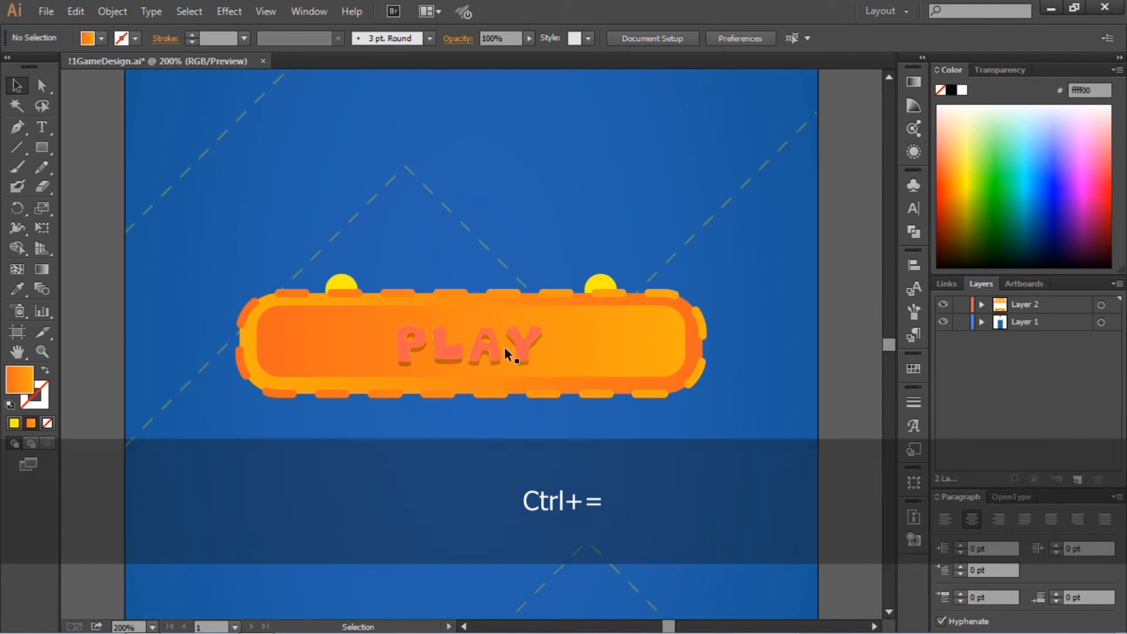
drag(516, 353, 516, 345)
click(604, 238)
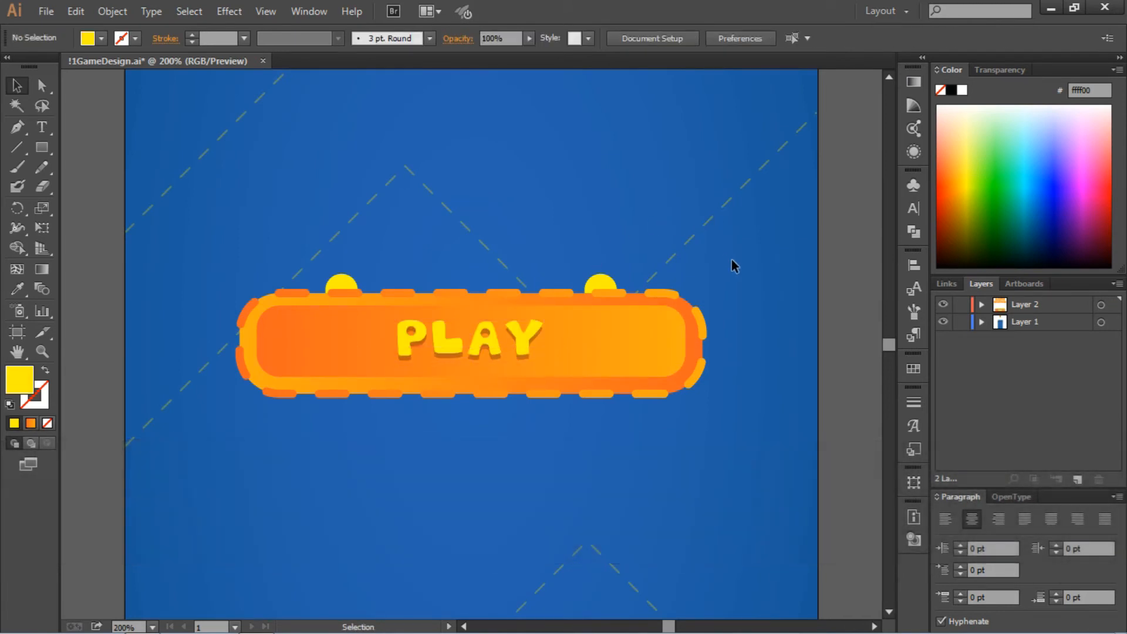
click(647, 342)
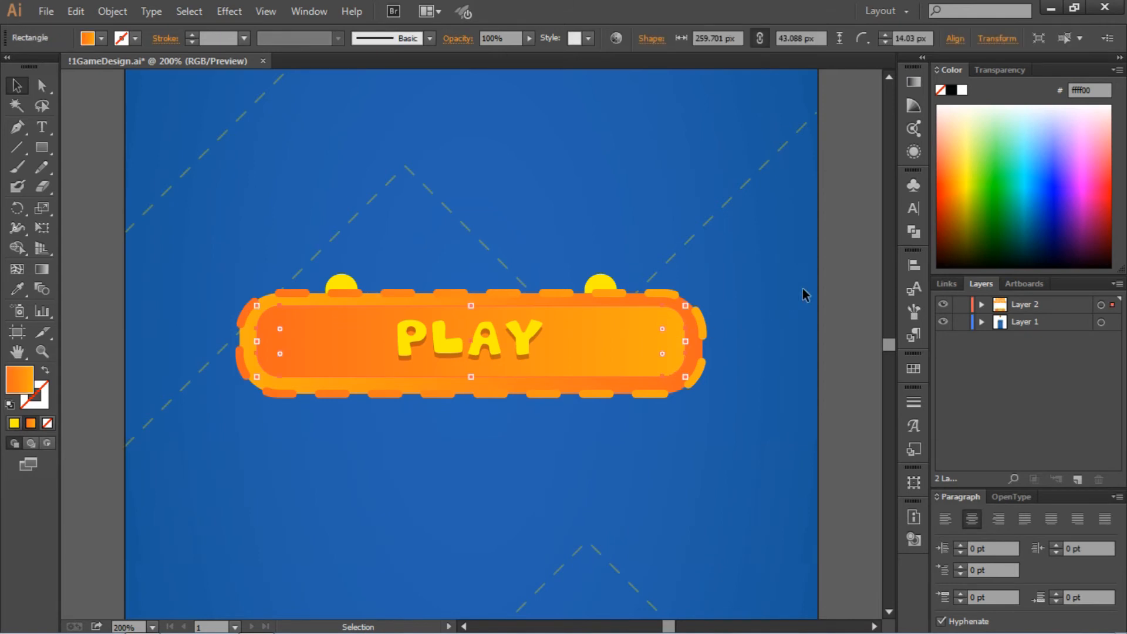
key(Down)
click(778, 275)
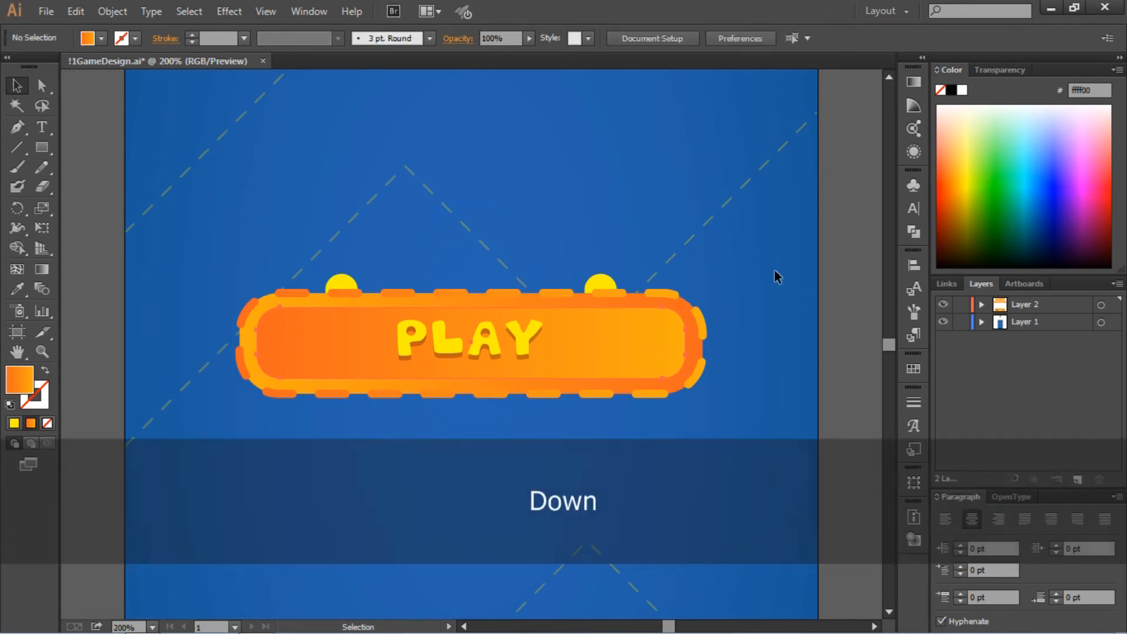
Select the whole PLAY button, including its yellow tabs, and place a copy directly below it.
key(ctrl+0)
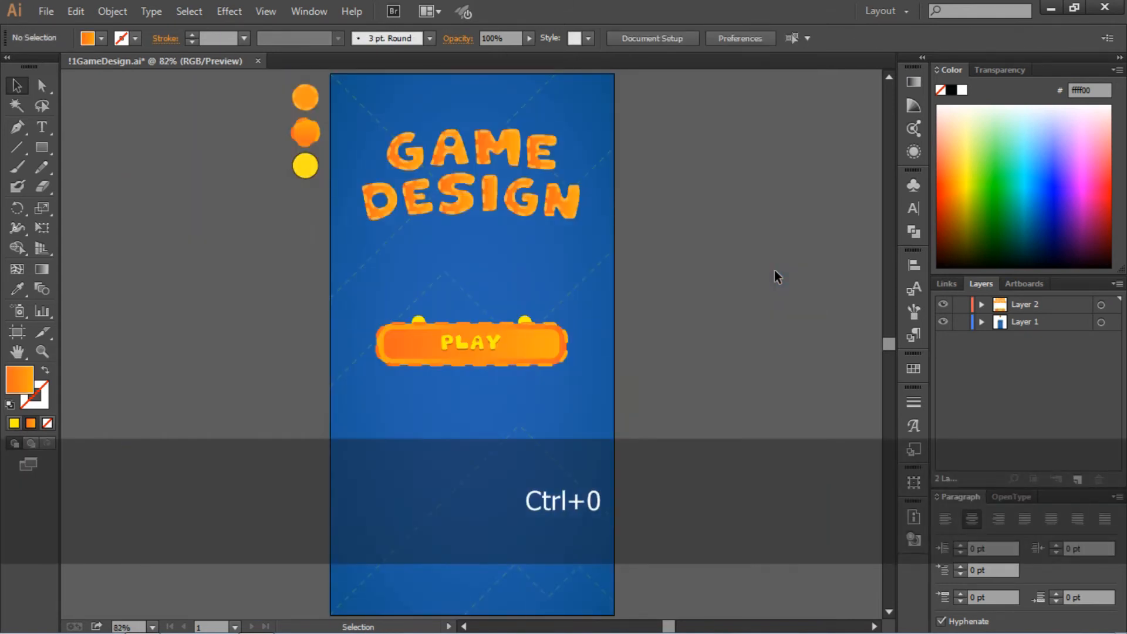
key(ctrl)
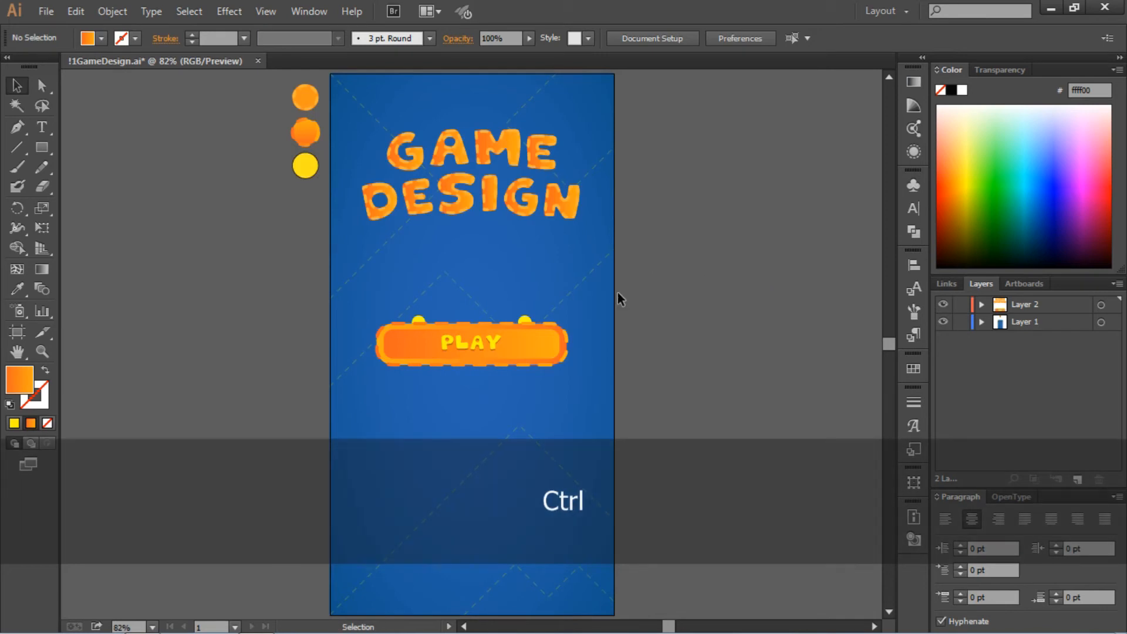
drag(583, 302, 358, 400)
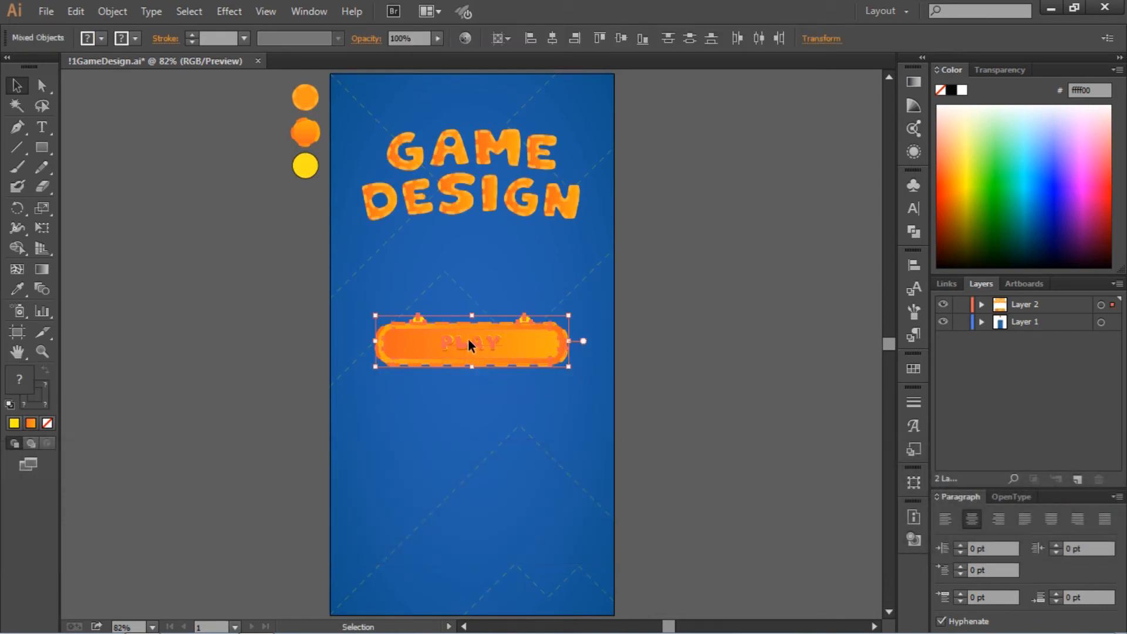
key(alt)
drag(467, 339, 470, 401)
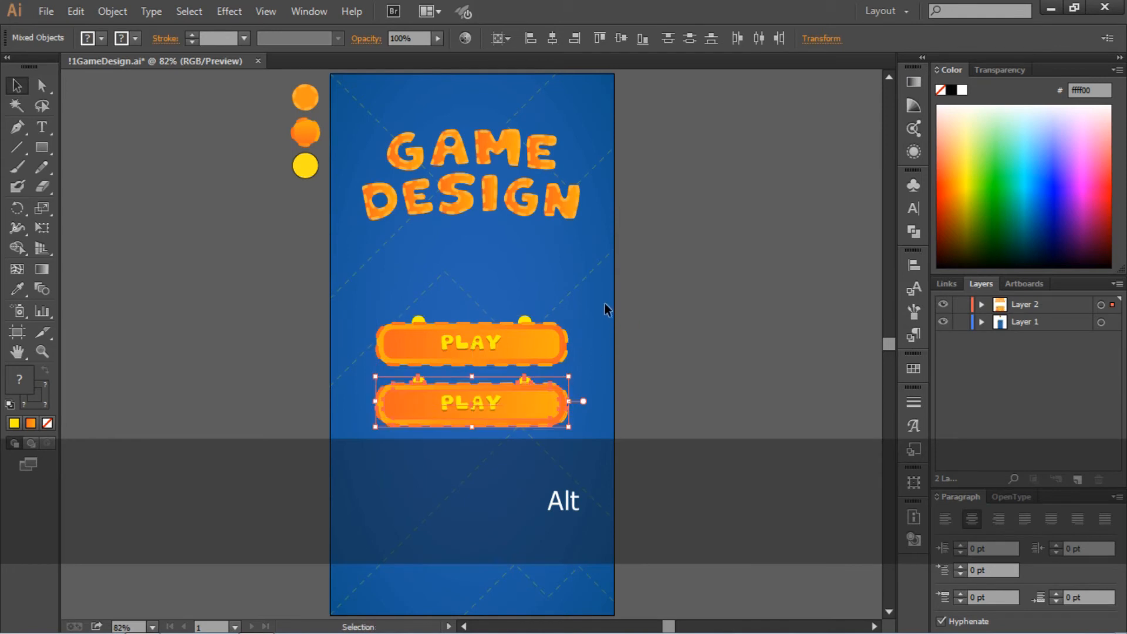
Duplicate both PLAY buttons straight down to form a vertical stack of four.
drag(422, 482, 420, 456)
key(shift)
drag(492, 337, 487, 466)
click(626, 409)
scroll(617, 416, down, 1)
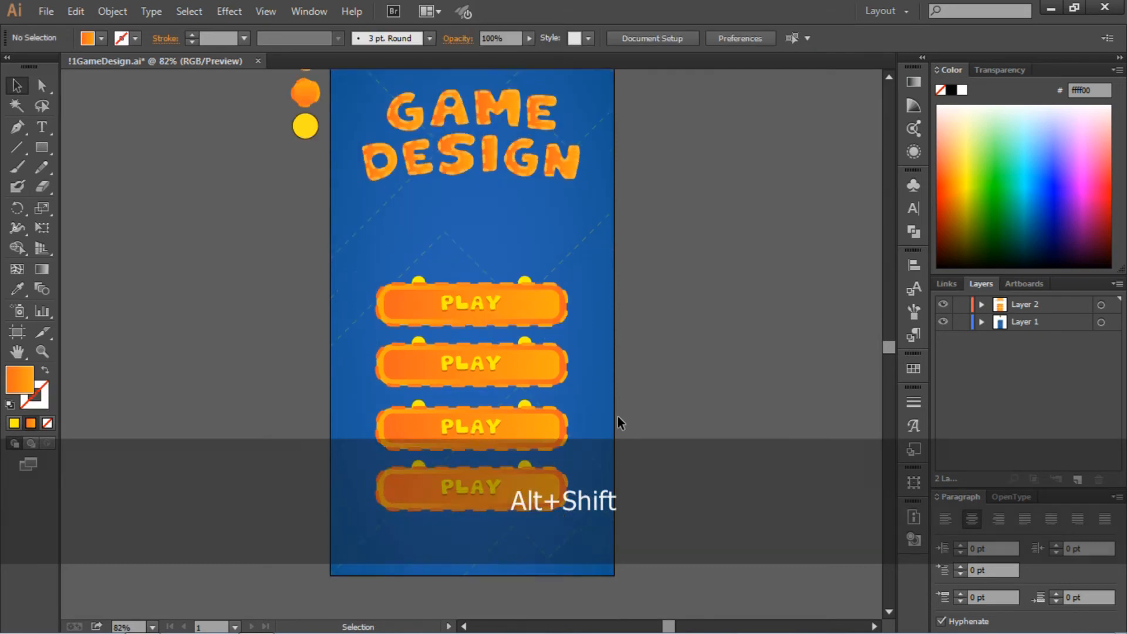
Nudge the two lower buttons up slightly to even out the spacing in the stack.
scroll(617, 416, down, 3)
drag(581, 297, 400, 434)
key(Up)
key(Up)
click(755, 413)
Change the second button's label to SETTING.
double_click(495, 268)
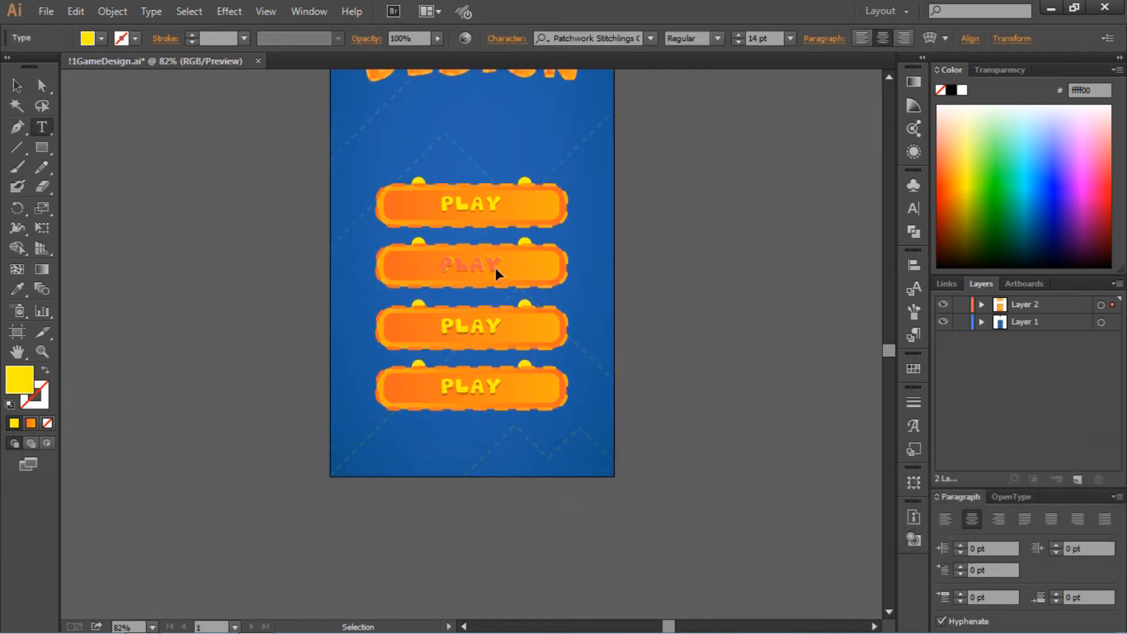
key(ctrl+a)
text(SETTING)
key(Escape)
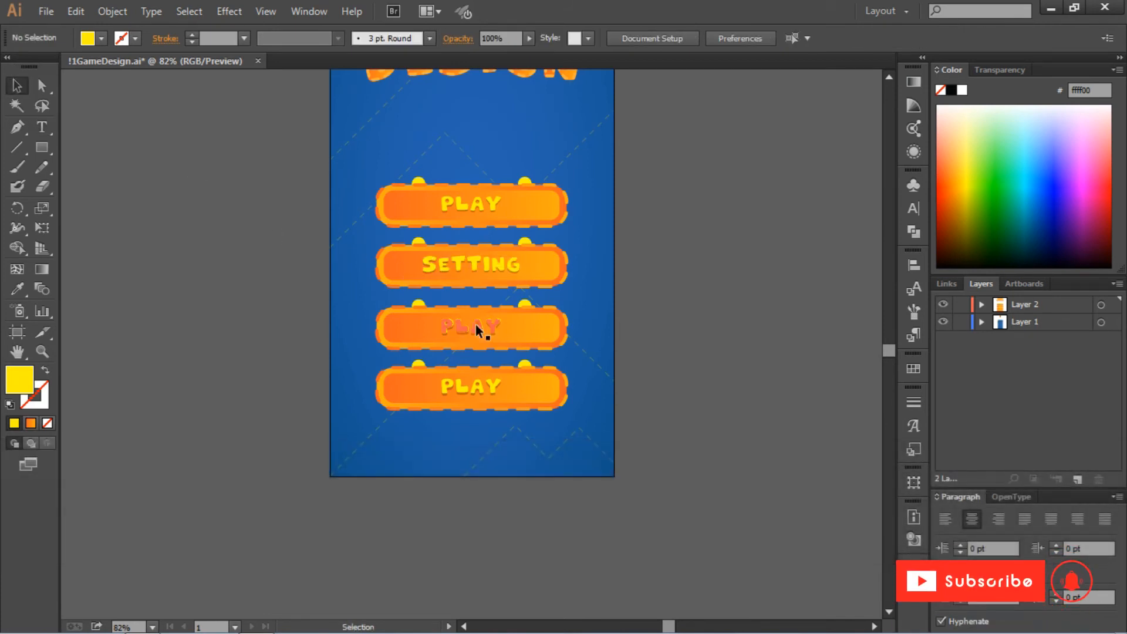
Change the third button's label to INFO.
double_click(476, 330)
drag(476, 330, 401, 329)
double_click(476, 329)
text(INFO)
Change the fourth button's label to SHARE and deselect it.
double_click(481, 386)
text(SH)
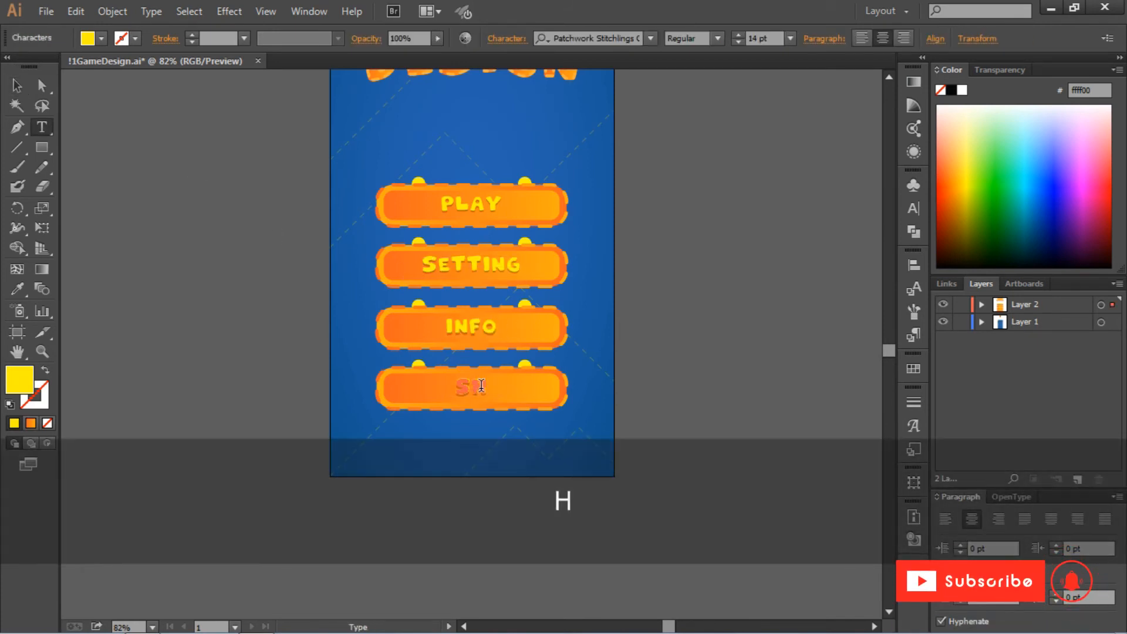
text(ARE)
ctrl+click(220, 142)
Select all four buttons and move them straight down slightly to leave more room below the title.
key(ctrl+0)
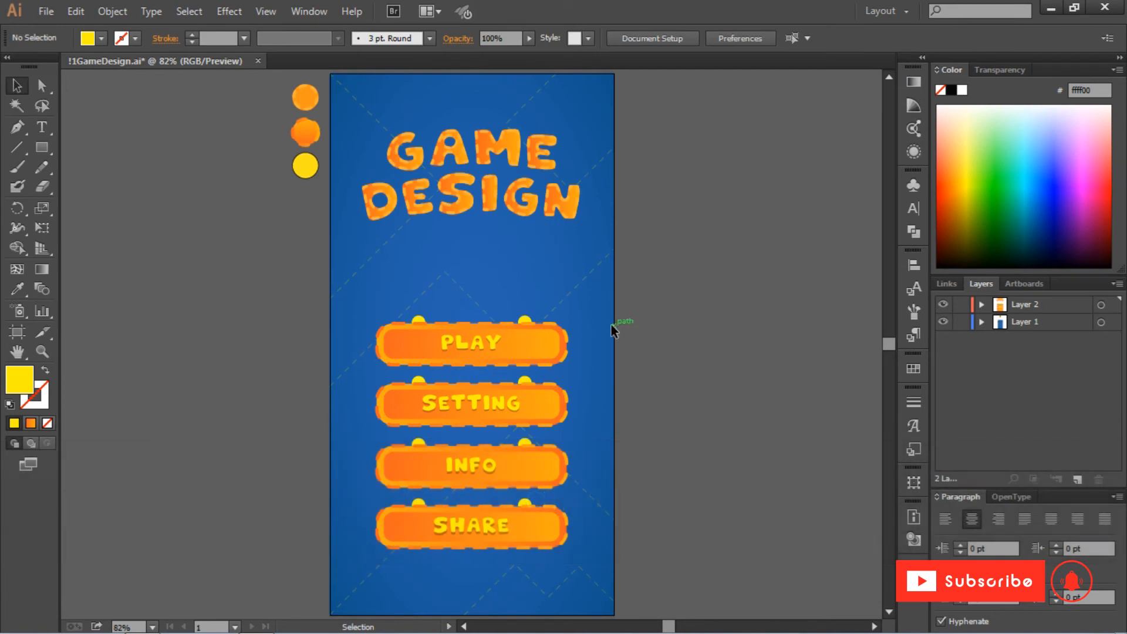
drag(578, 289, 371, 590)
drag(477, 345, 477, 360)
click(623, 339)
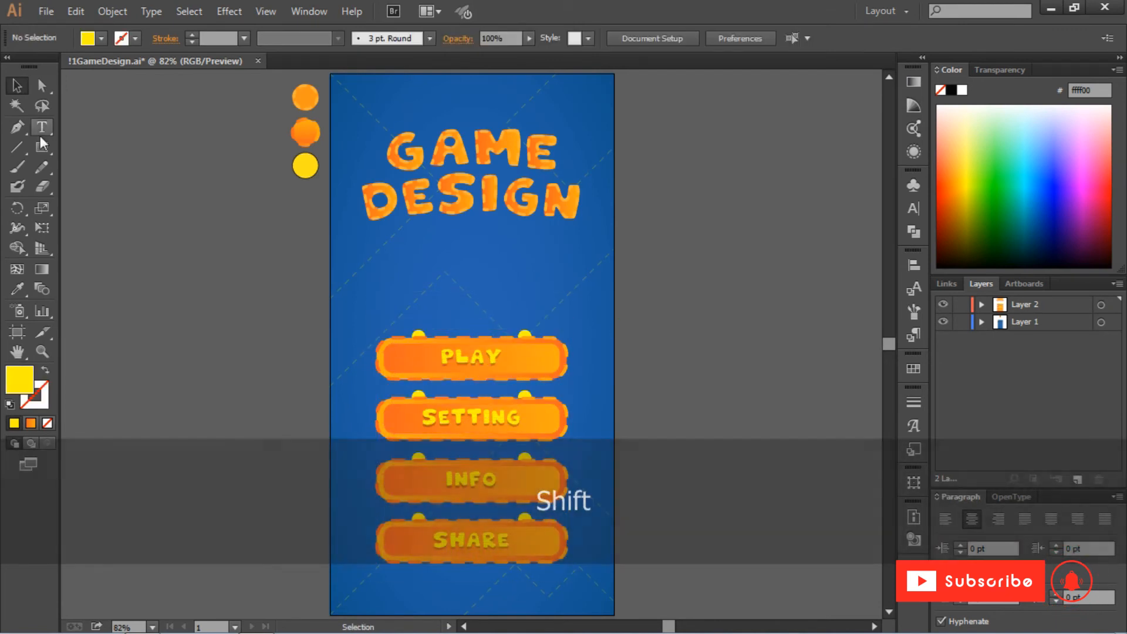
Add the text SCORE centered below the GAME DESIGN title, in white at 18 pt.
click(42, 130)
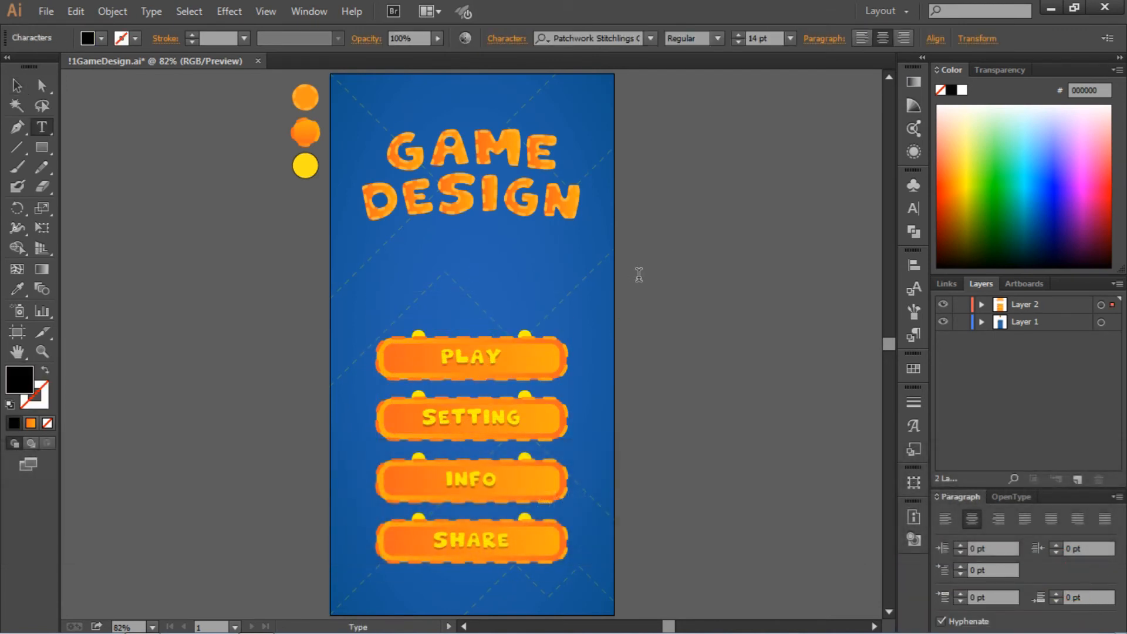
text(SCORE)
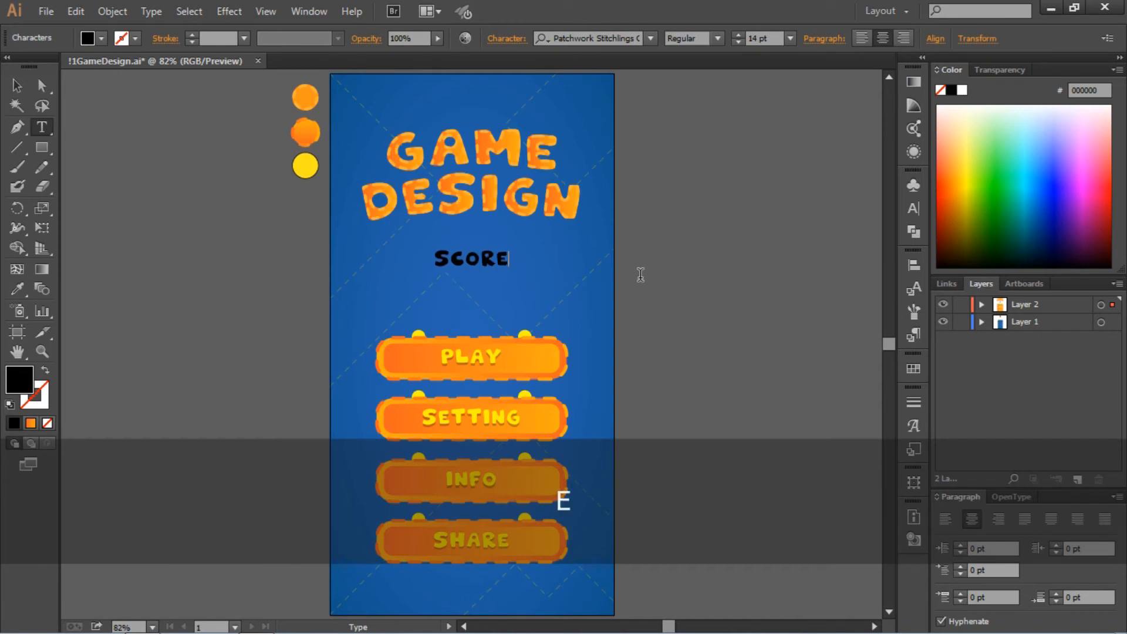
click(102, 38)
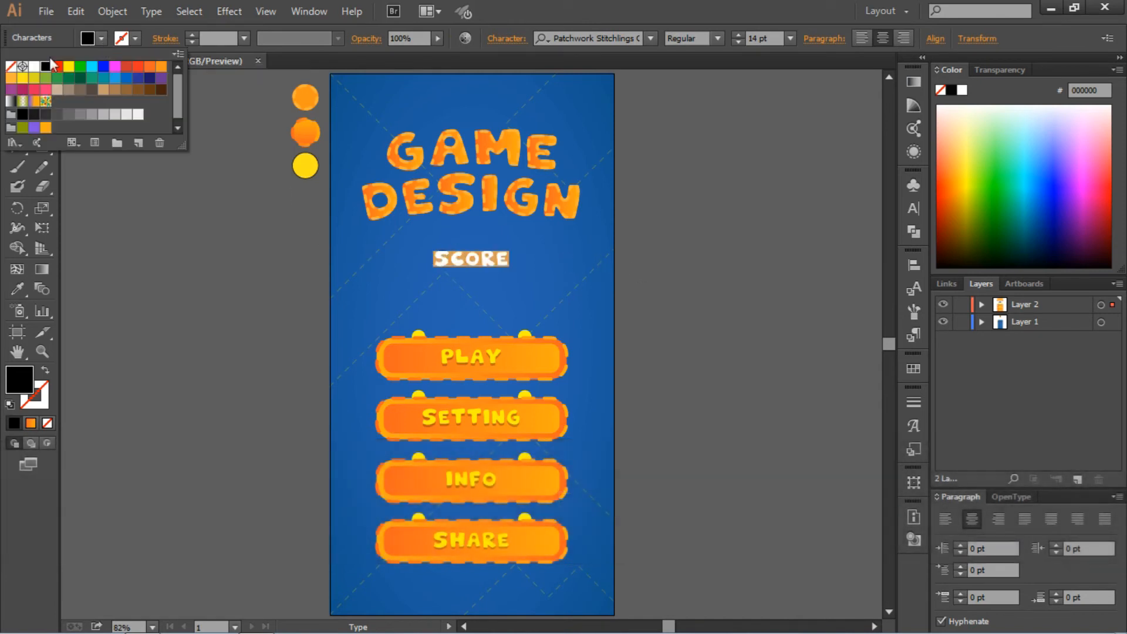
click(34, 67)
click(791, 38)
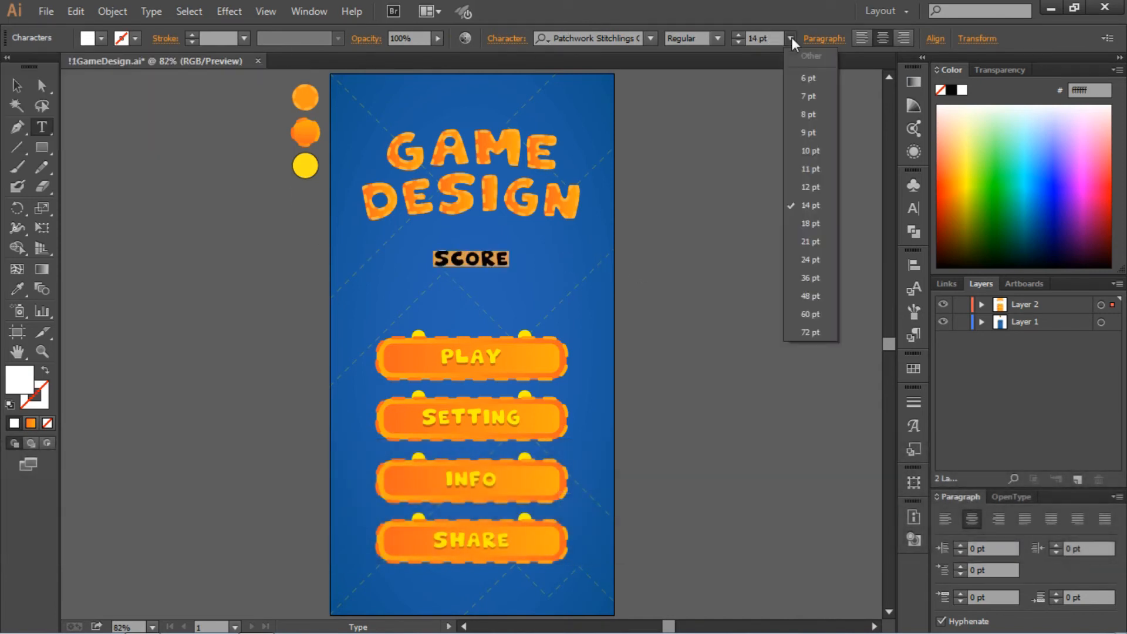
click(815, 221)
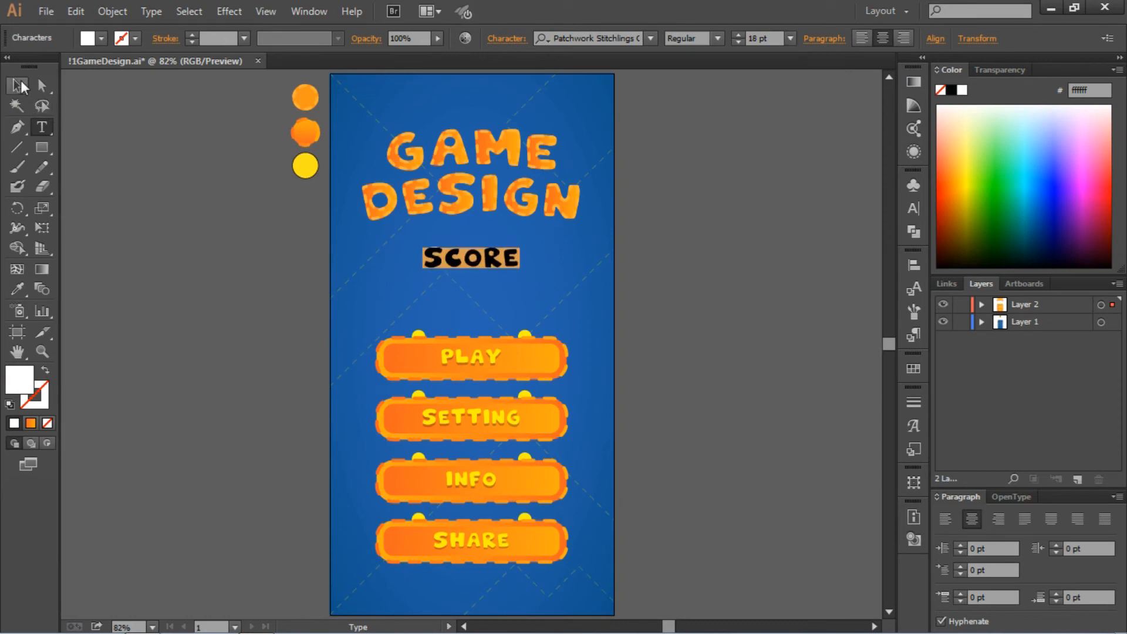
click(20, 85)
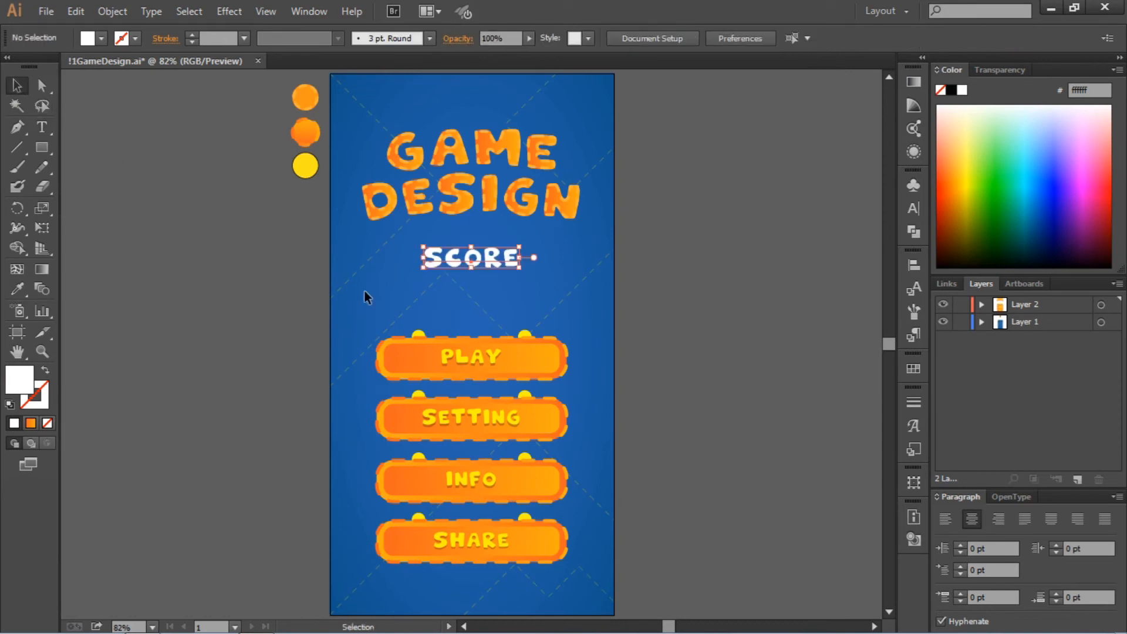
Center the SCORE text horizontally on the artboard and deselect it.
click(913, 265)
click(751, 293)
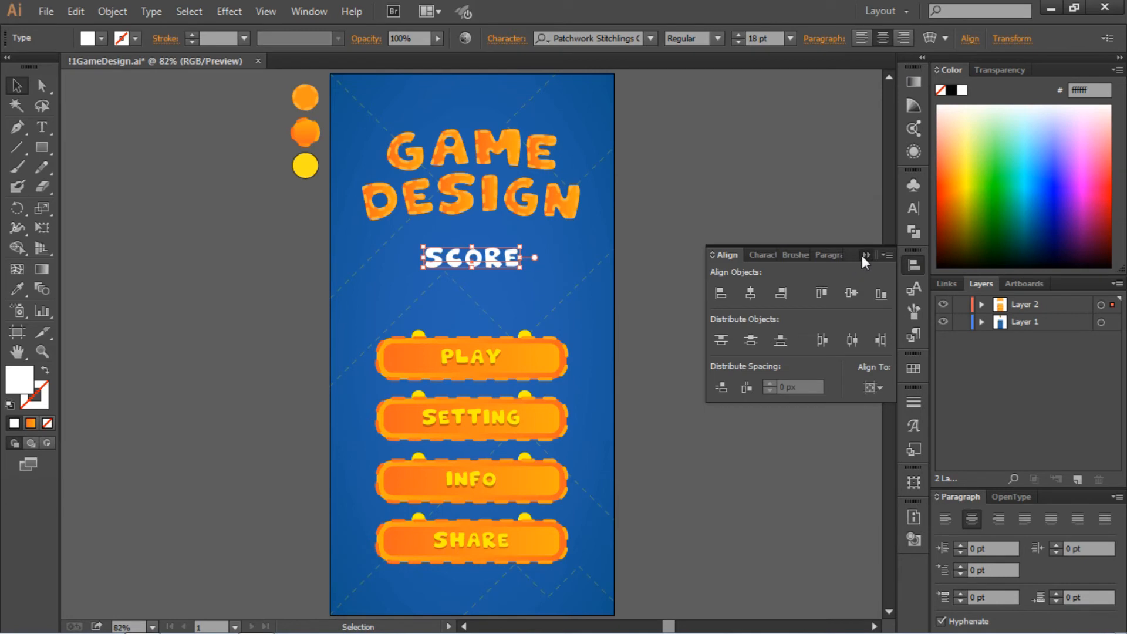
click(866, 255)
click(573, 257)
Duplicate the SCORE text directly below itself and change the copy to 5472.
drag(514, 256, 519, 293)
double_click(520, 294)
double_click(520, 294)
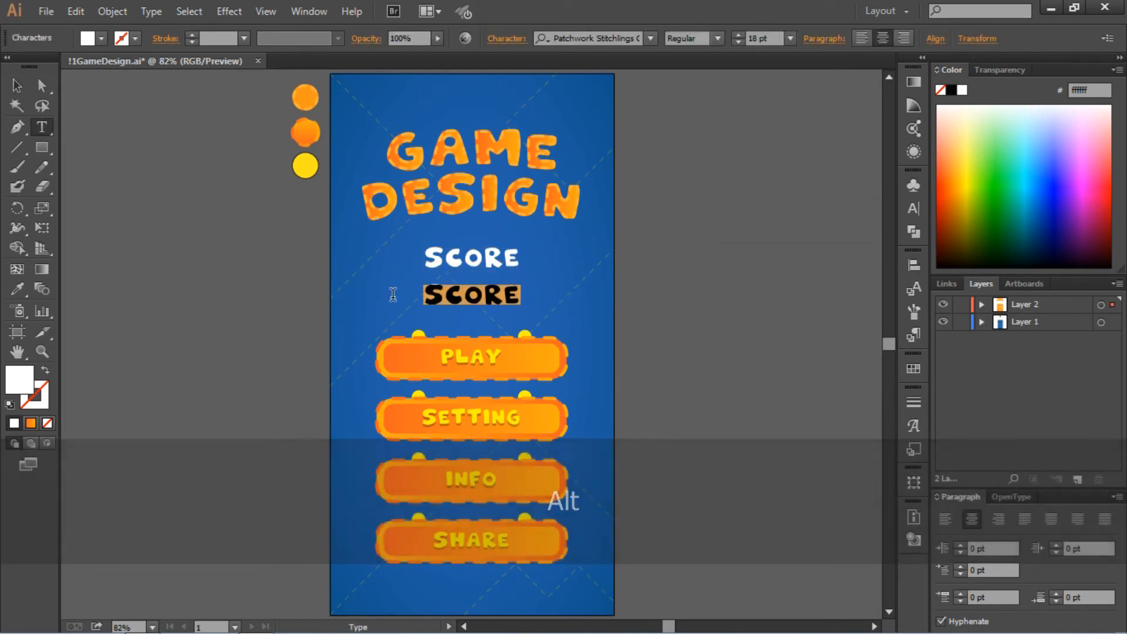
text(5472)
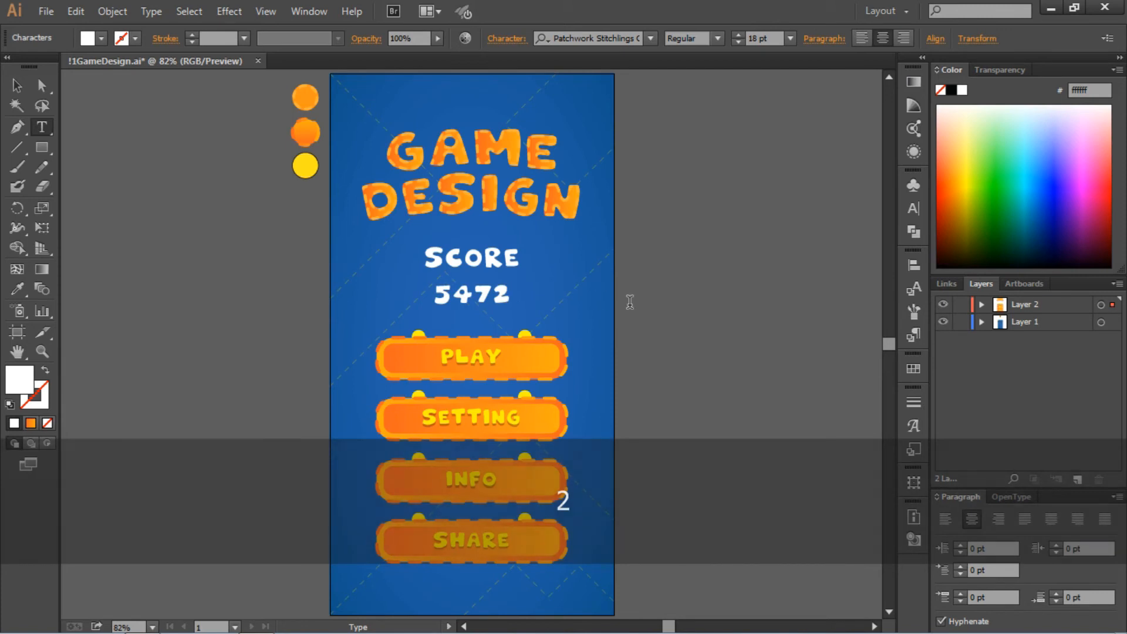
Set the font size of the 5472 text to 36 pt and deselect it.
drag(513, 294, 415, 301)
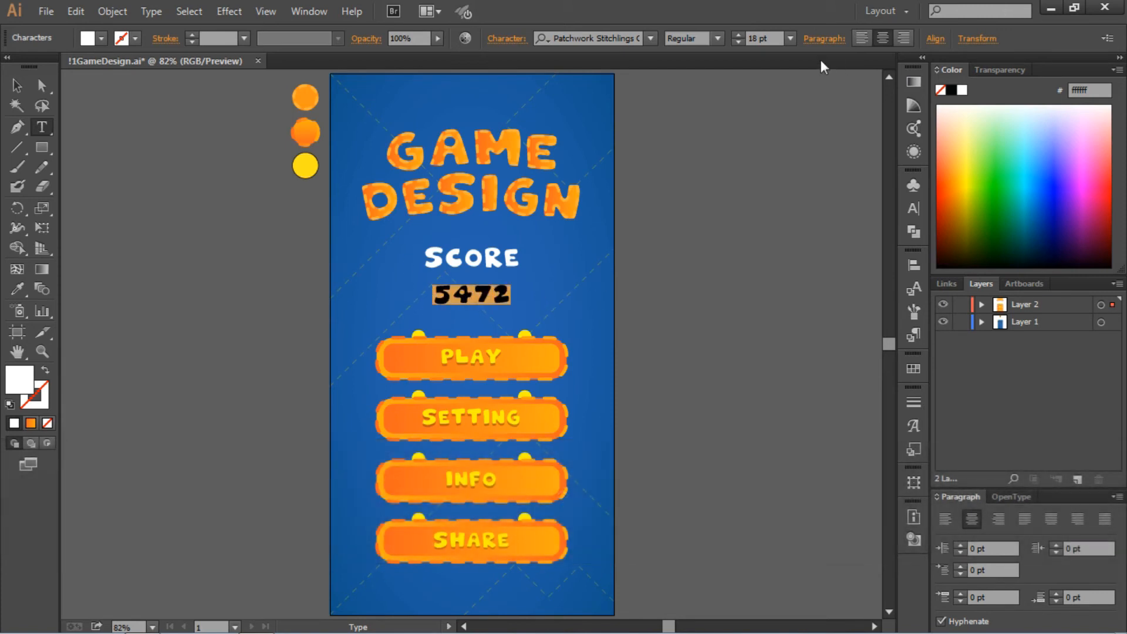
click(790, 39)
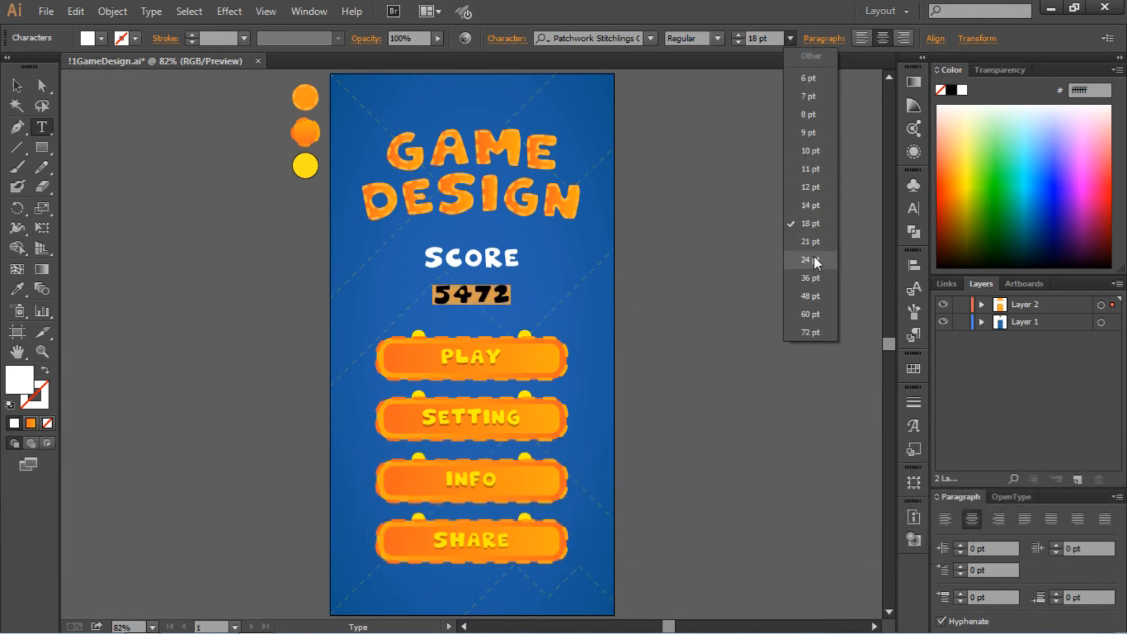
click(814, 259)
click(791, 39)
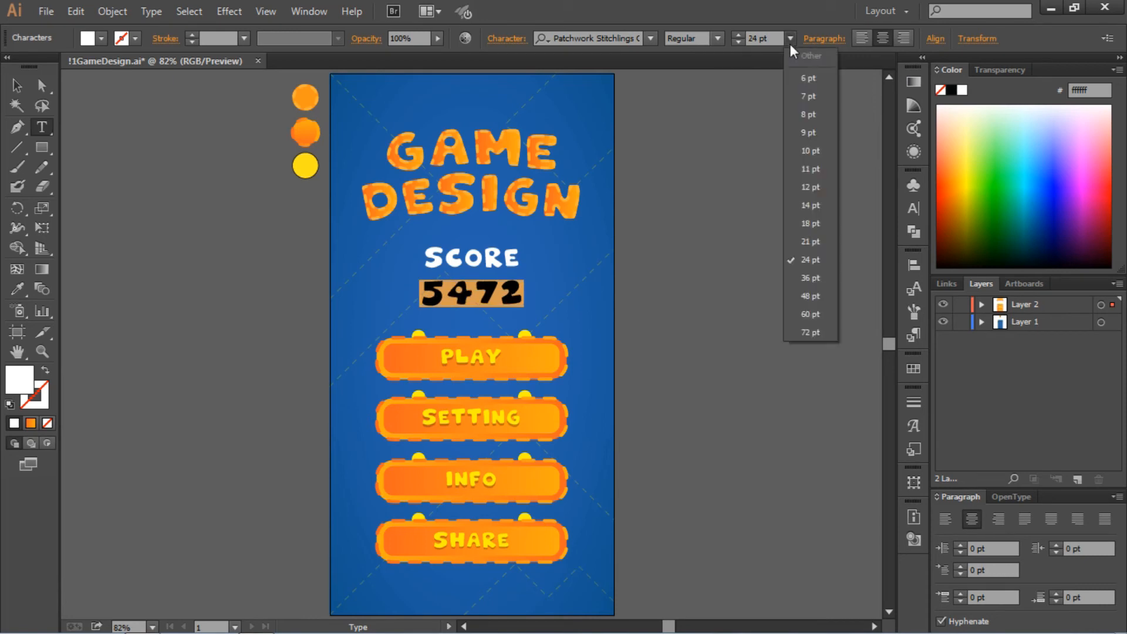
click(817, 276)
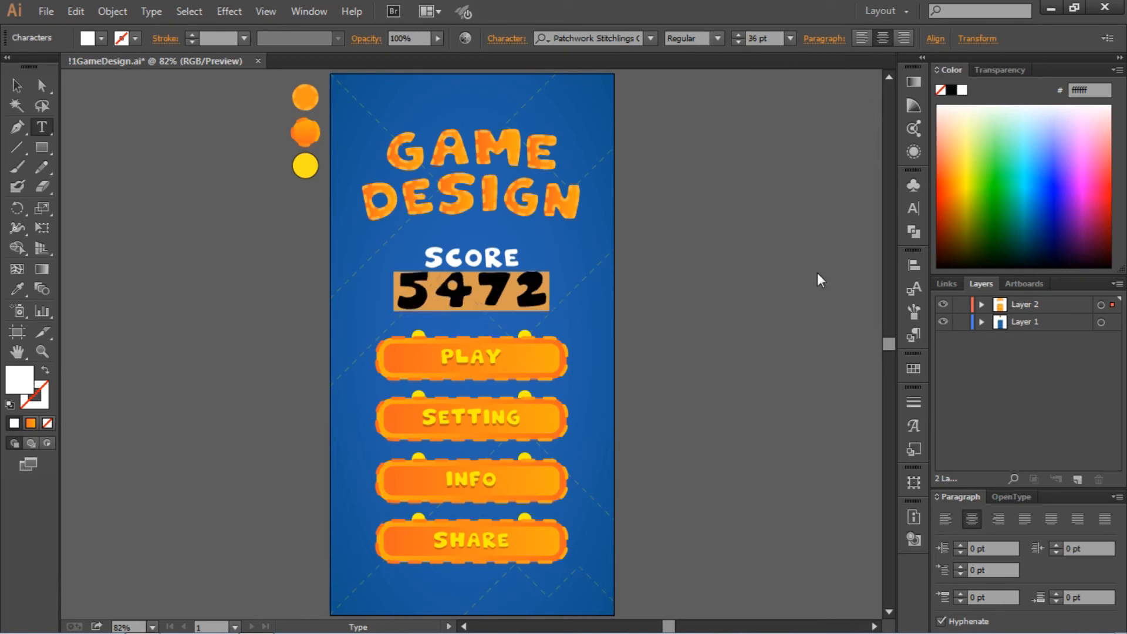
click(16, 85)
click(185, 202)
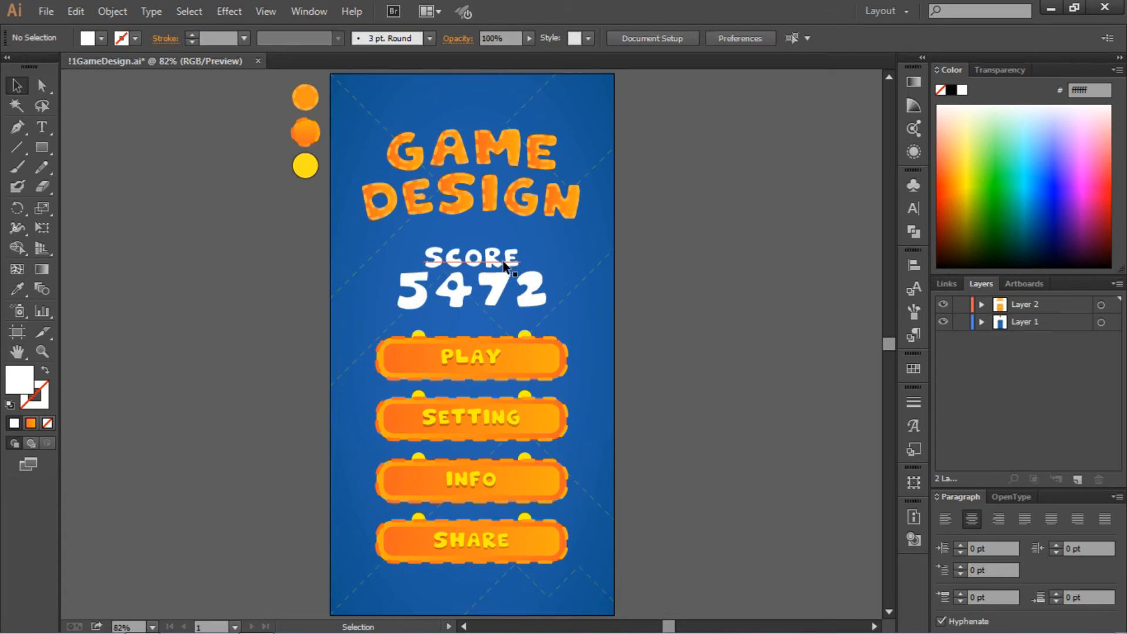
Move the SCORE text up slightly and nudge the 5472 text up two increments.
scroll(657, 305, down, 1)
drag(502, 212, 502, 210)
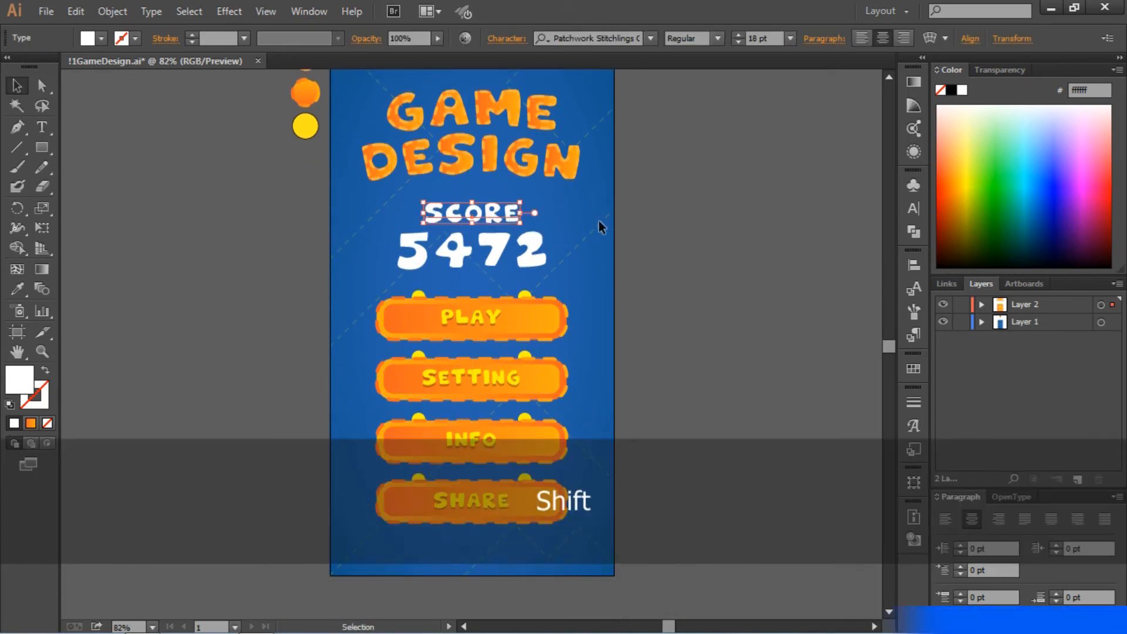
click(727, 264)
click(473, 250)
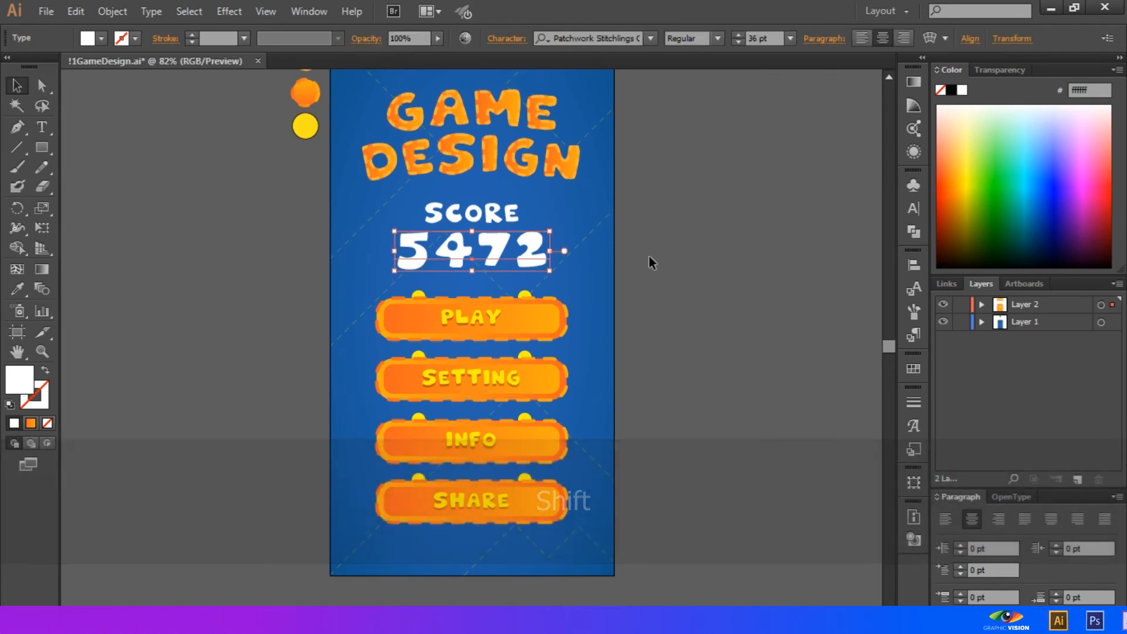
key(Up)
key(Up)
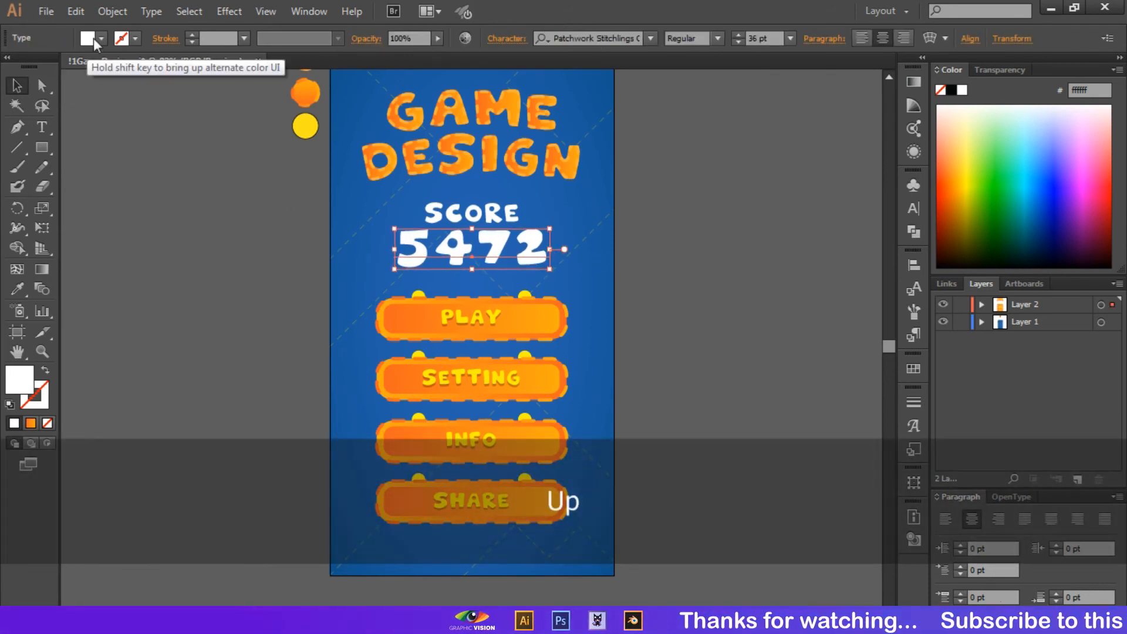
Fill the 5472 text with yellow and deselect it.
click(93, 37)
click(69, 66)
click(754, 259)
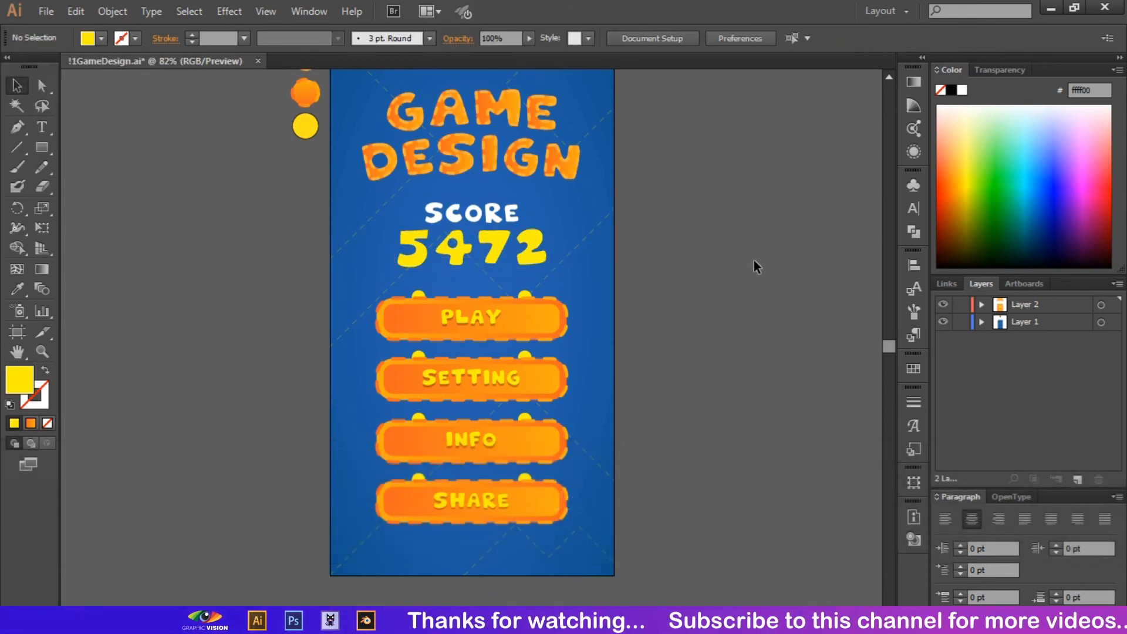
Apply the last-used drop shadow to the 5472 text and nudge the text down one increment.
click(525, 242)
click(235, 13)
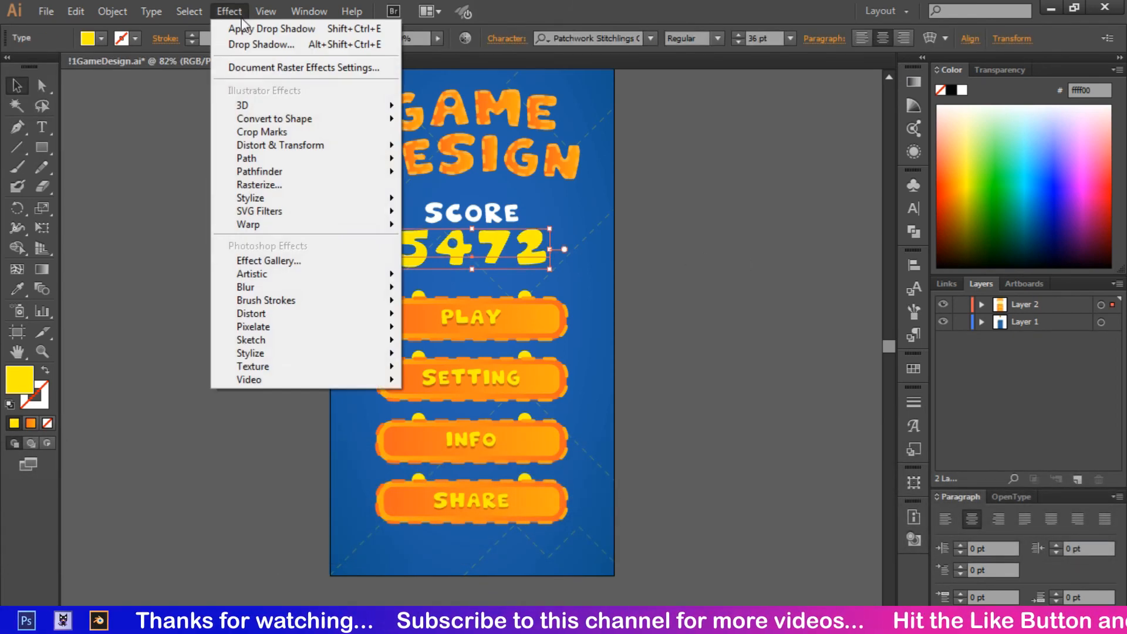
click(247, 31)
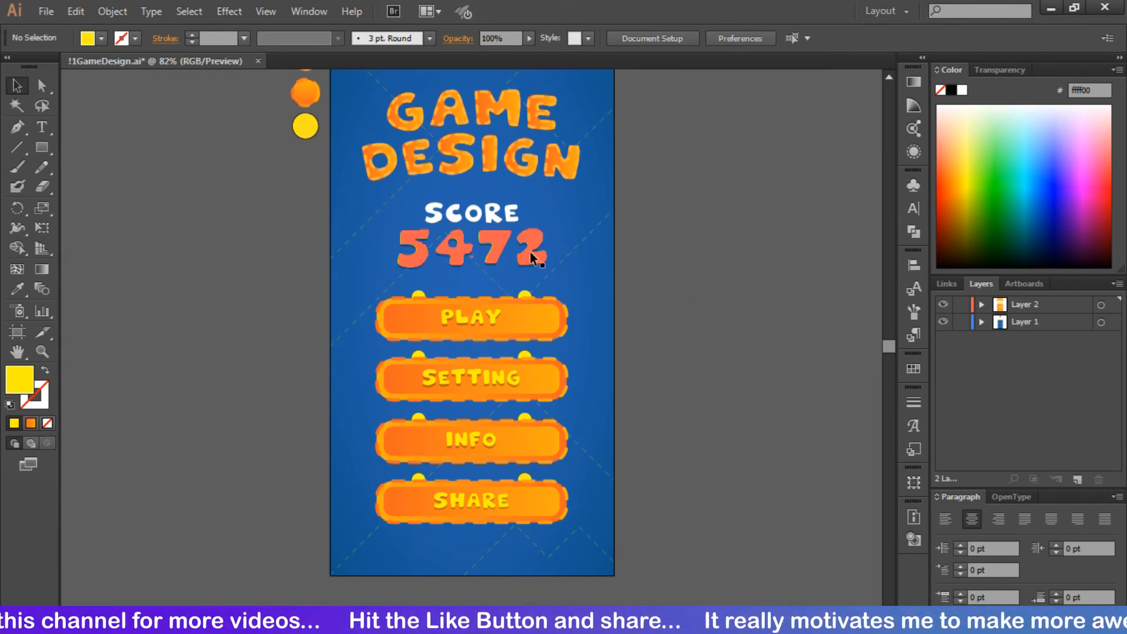
click(534, 249)
key(Down)
click(792, 254)
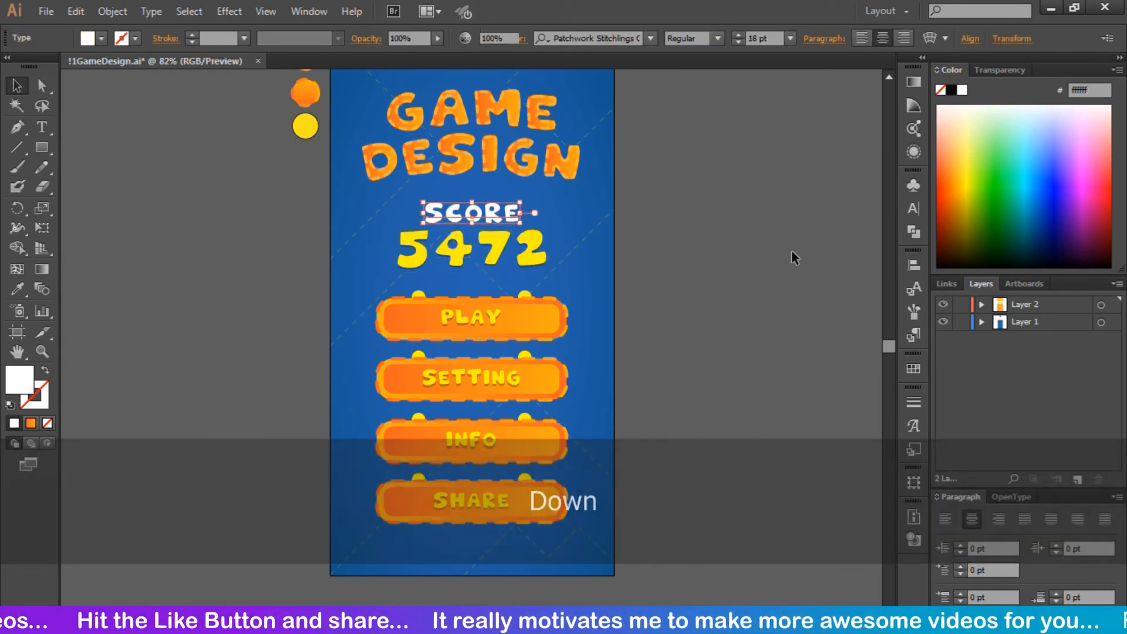
Apply the same drop shadow to the GAME DESIGN title group.
click(447, 112)
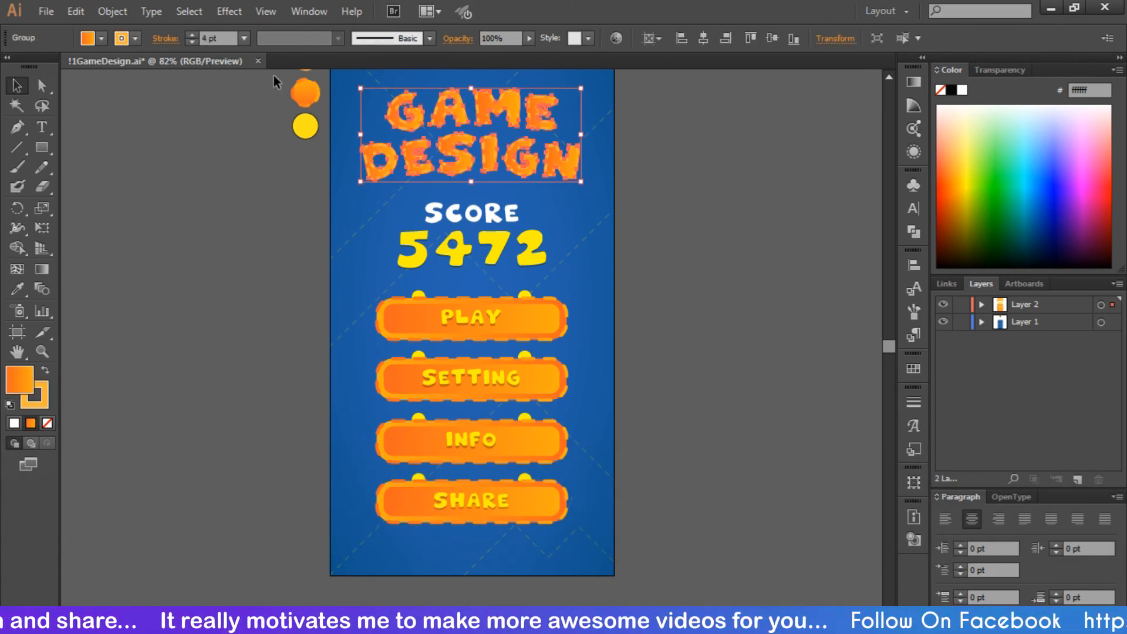
click(229, 11)
click(264, 29)
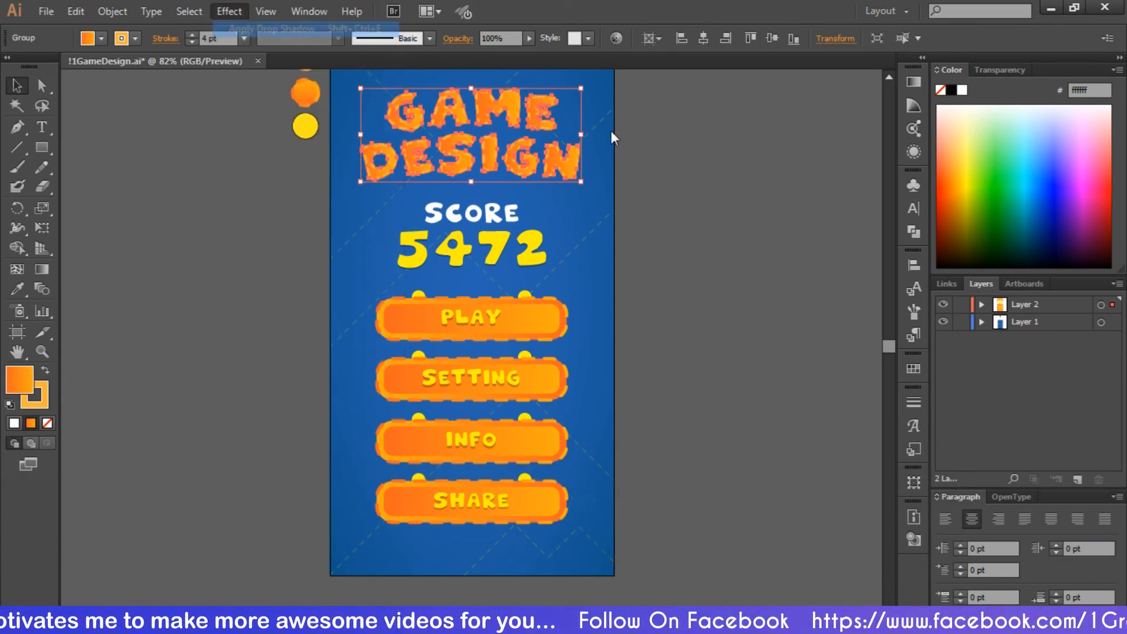
click(733, 192)
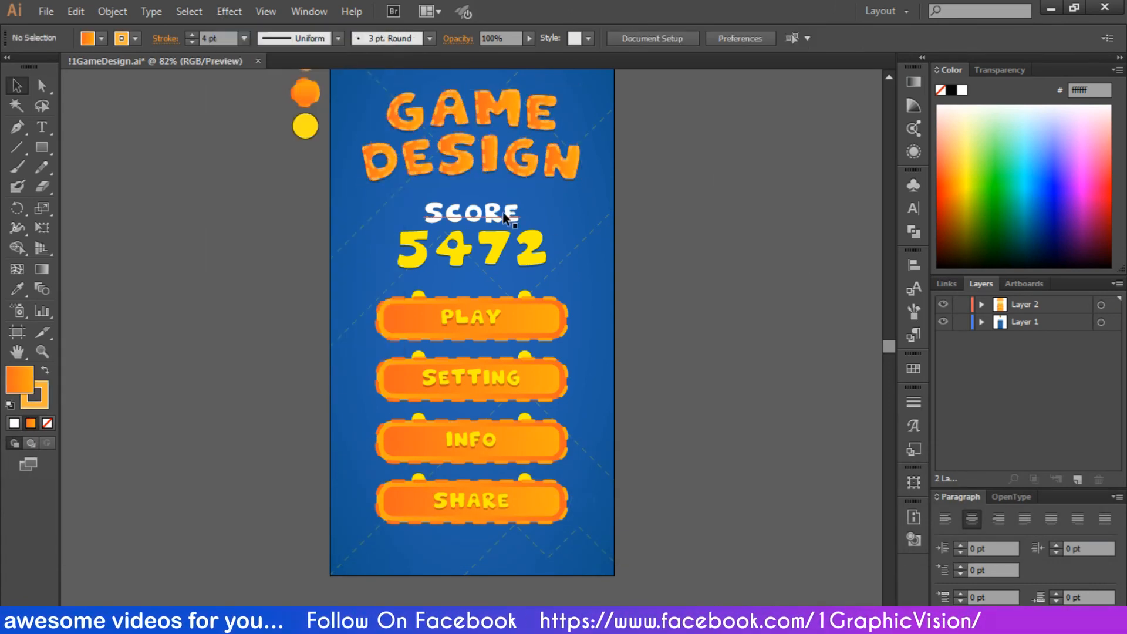
Apply the same drop shadow to the white SCORE text.
click(469, 213)
click(229, 11)
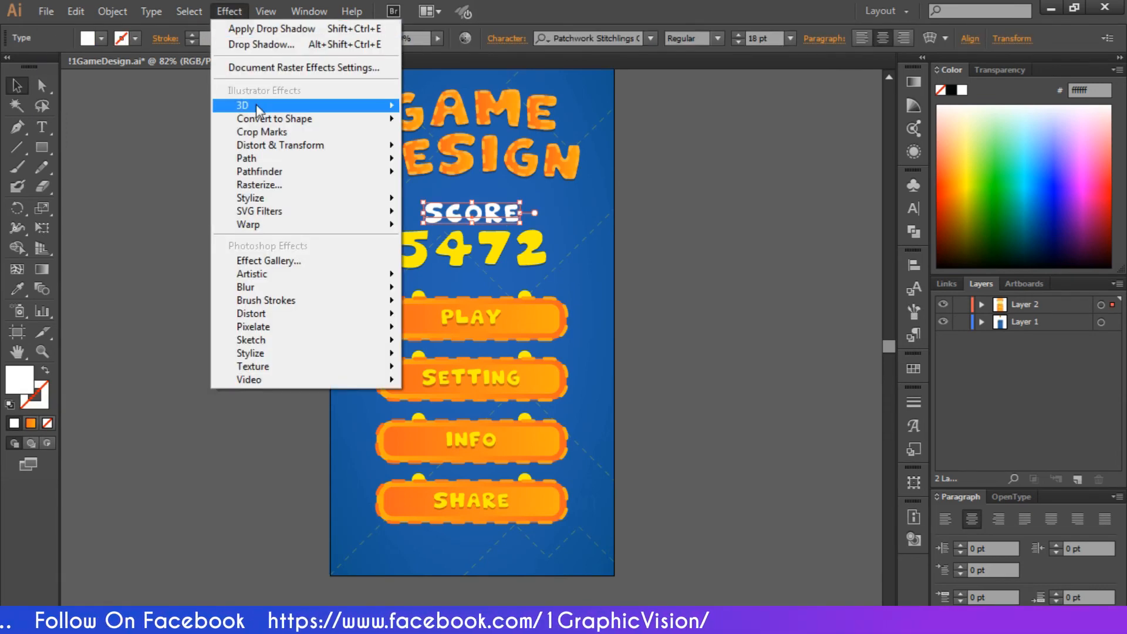
click(271, 35)
click(709, 263)
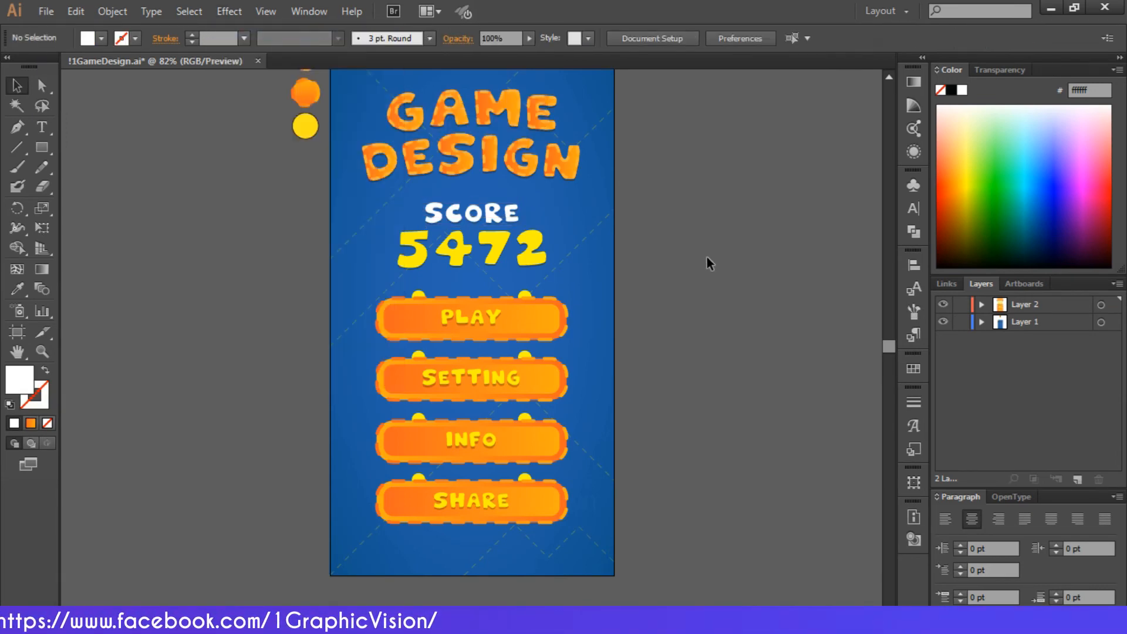
Apply the same drop shadow to the outer rounded rectangle of the PLAY button.
key(ctrl+0)
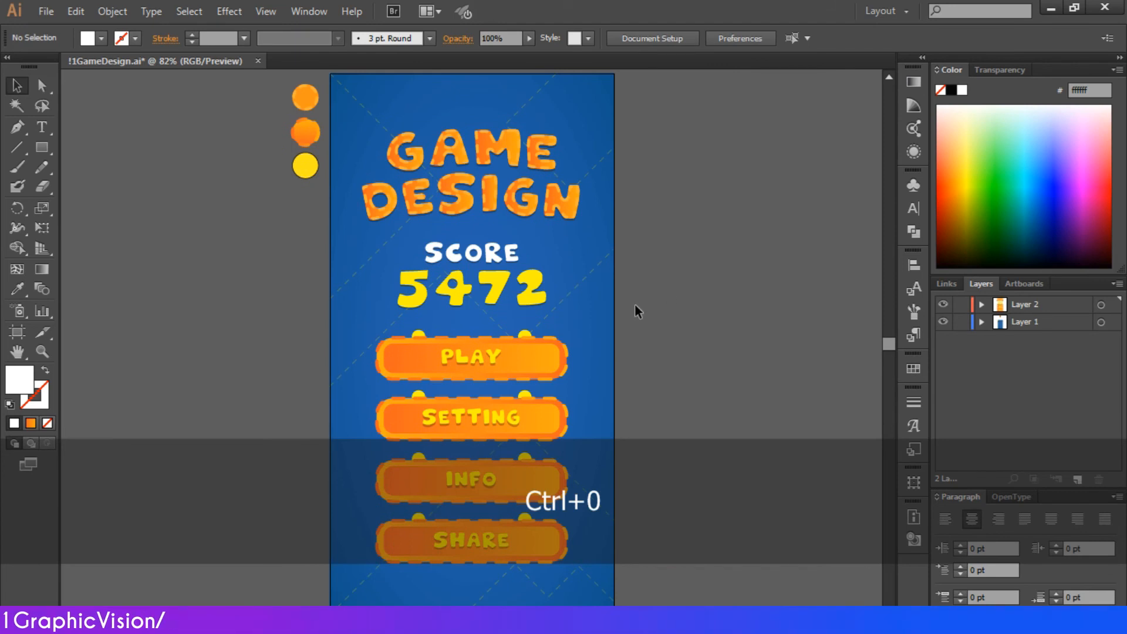
click(560, 364)
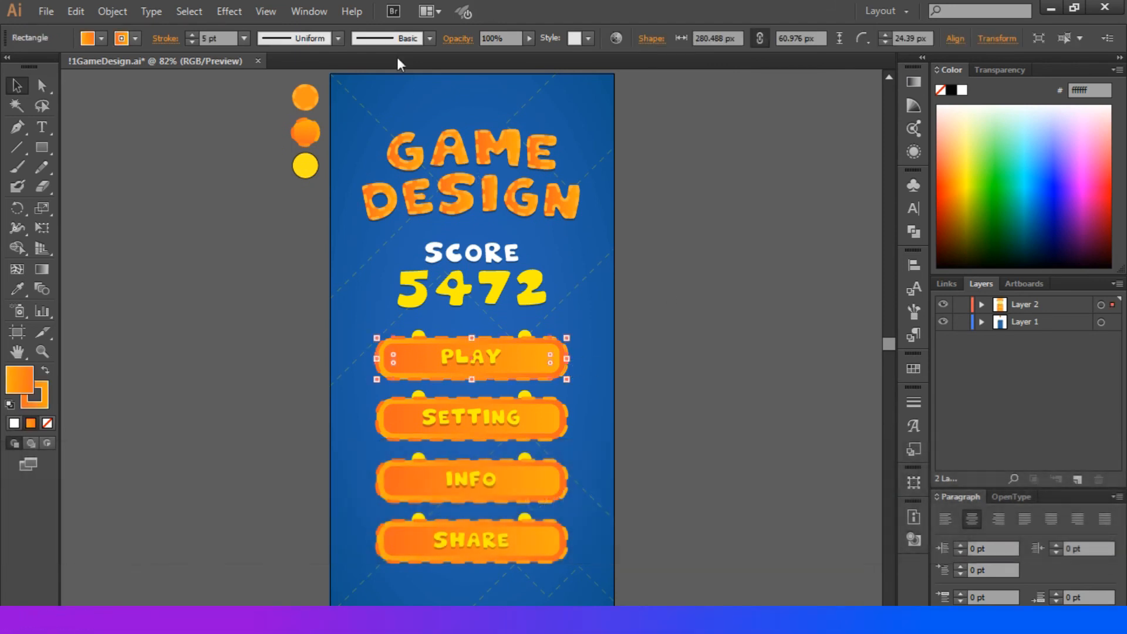
click(215, 17)
click(269, 31)
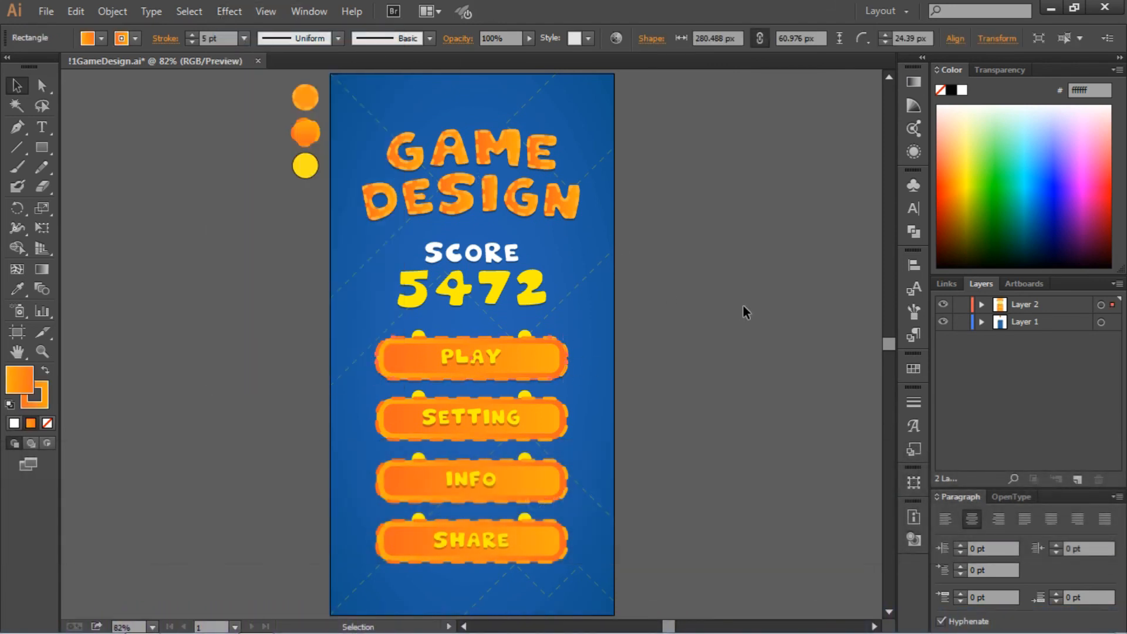
click(746, 312)
Apply the same drop shadow to the outer rectangles of the SETTING, INFO and SHARE buttons.
click(567, 419)
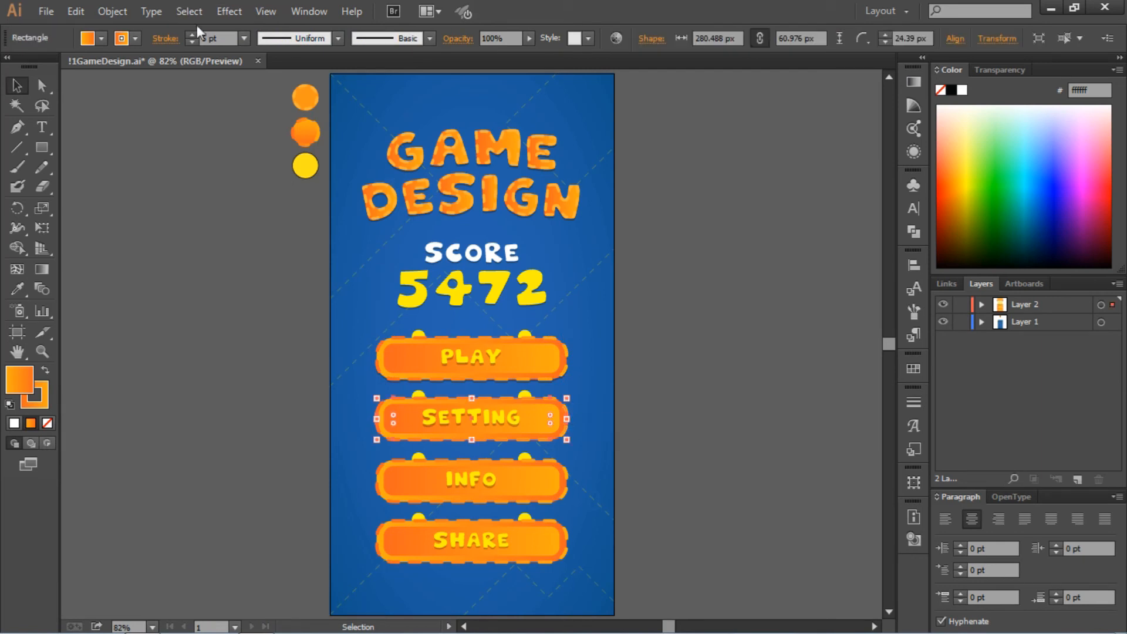
click(229, 11)
click(248, 32)
click(229, 11)
click(248, 32)
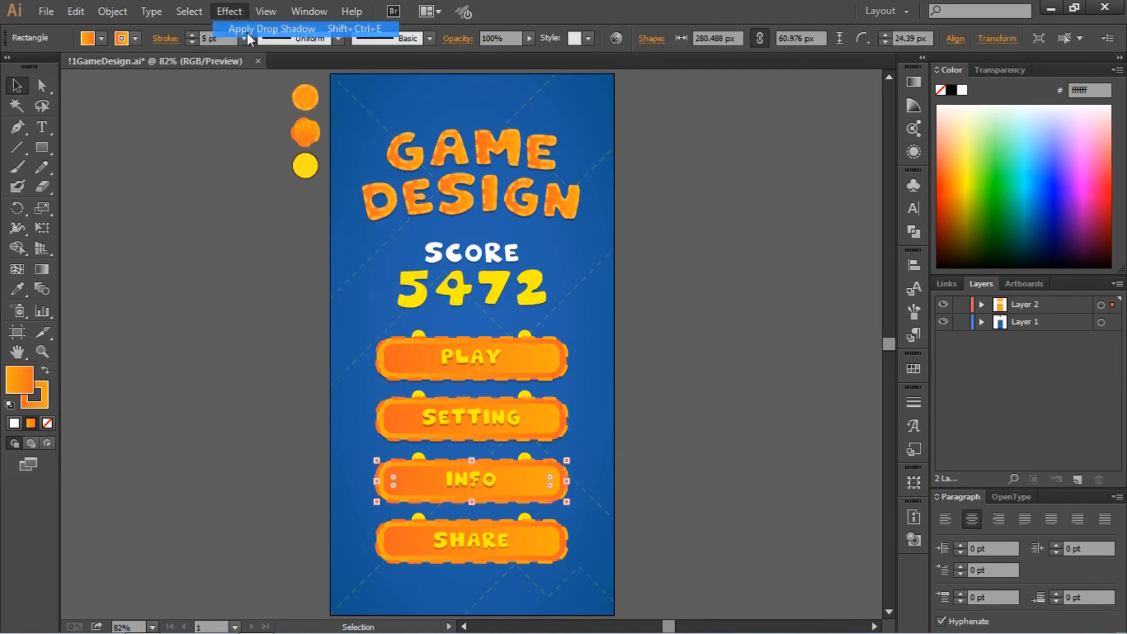
click(229, 11)
click(249, 32)
click(805, 359)
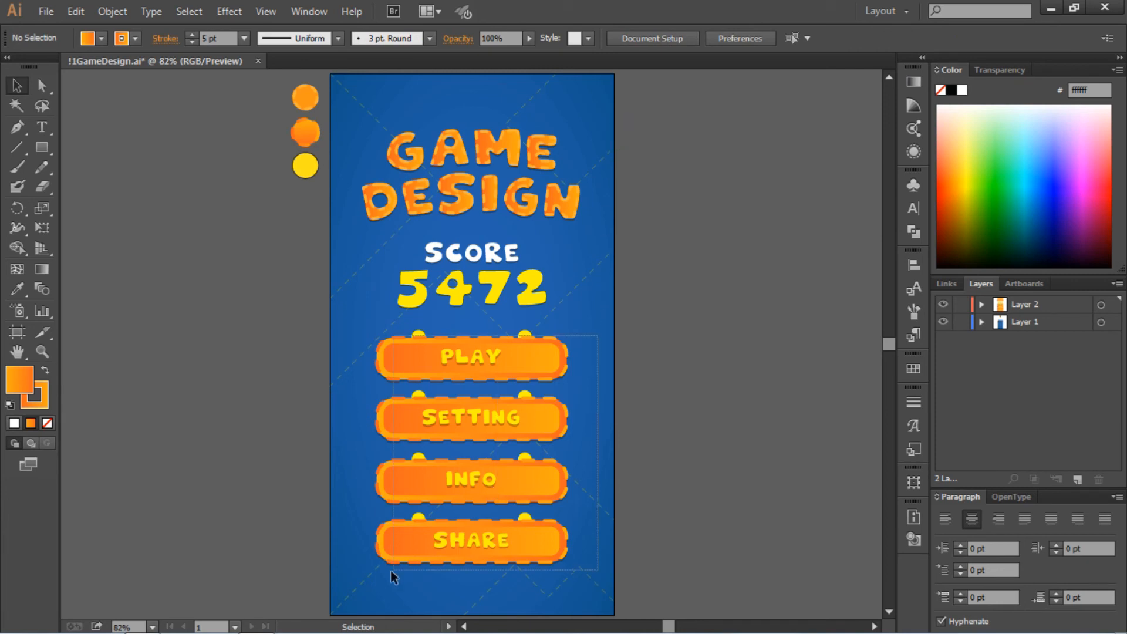
Move all four buttons together straight down by about 15 px.
drag(392, 577, 391, 574)
drag(477, 365, 479, 377)
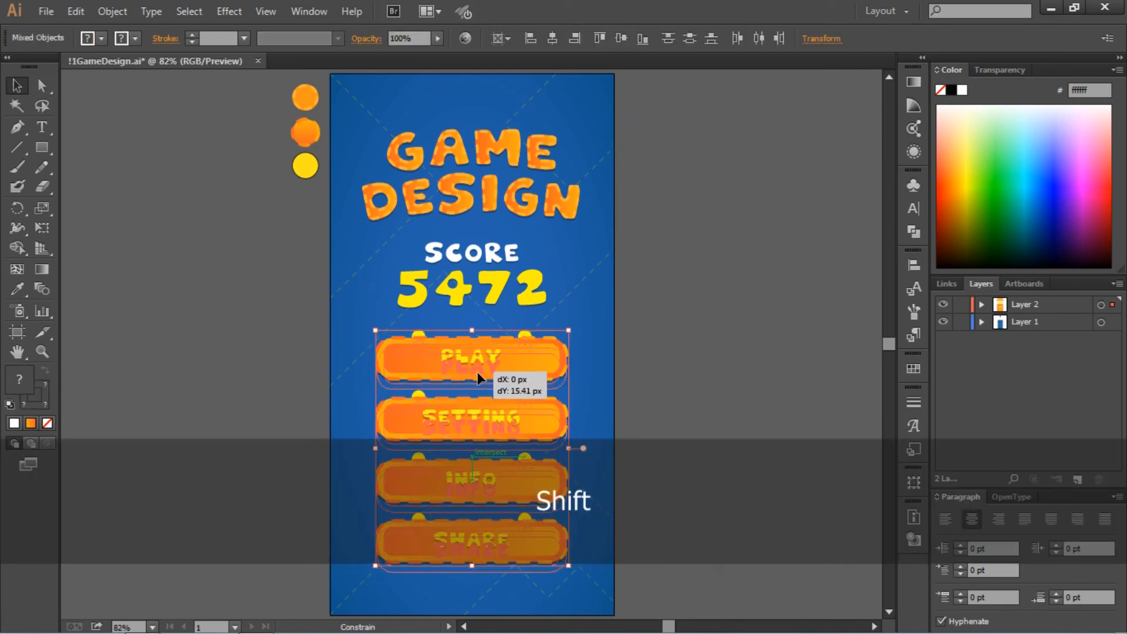
click(614, 350)
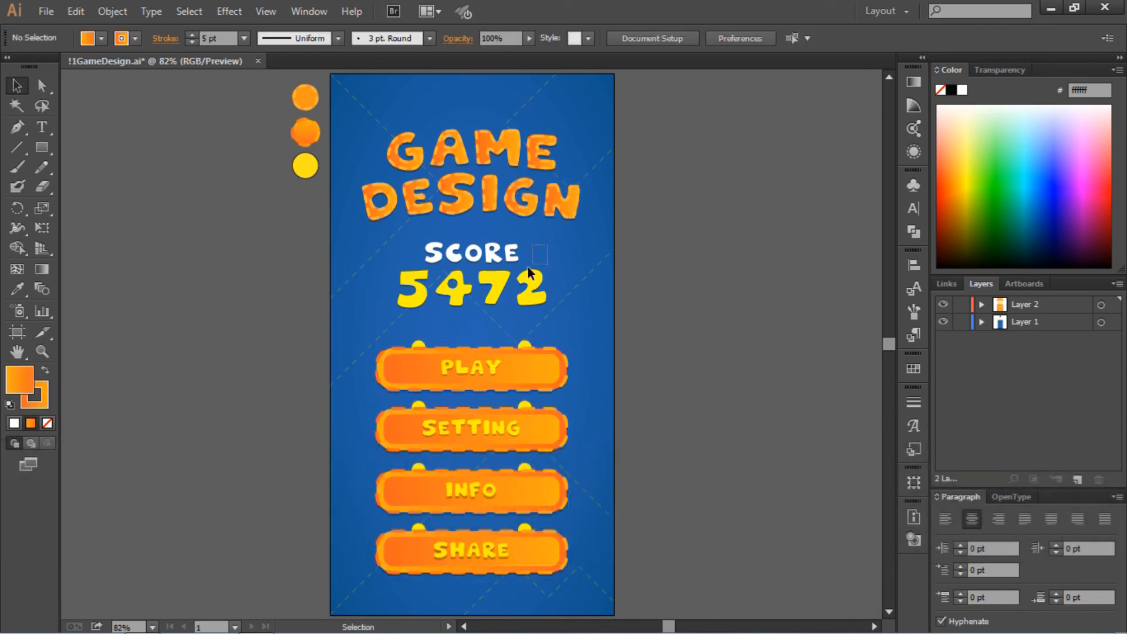
Select the SCORE and 5472 texts together and move them straight down slightly.
click(530, 274)
drag(531, 274, 532, 278)
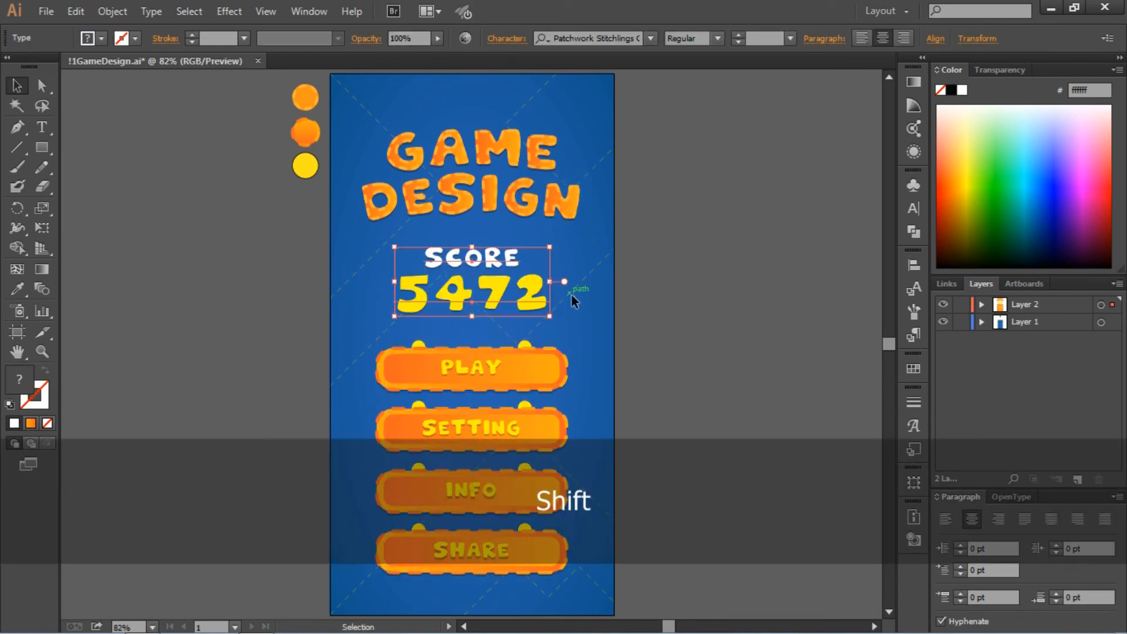
click(688, 316)
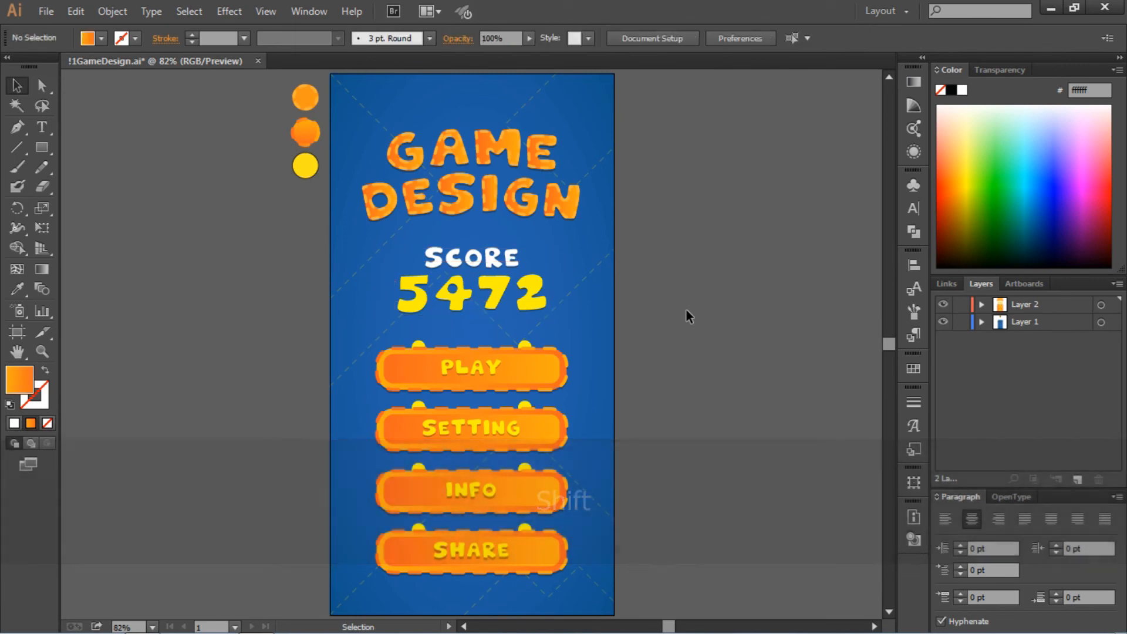